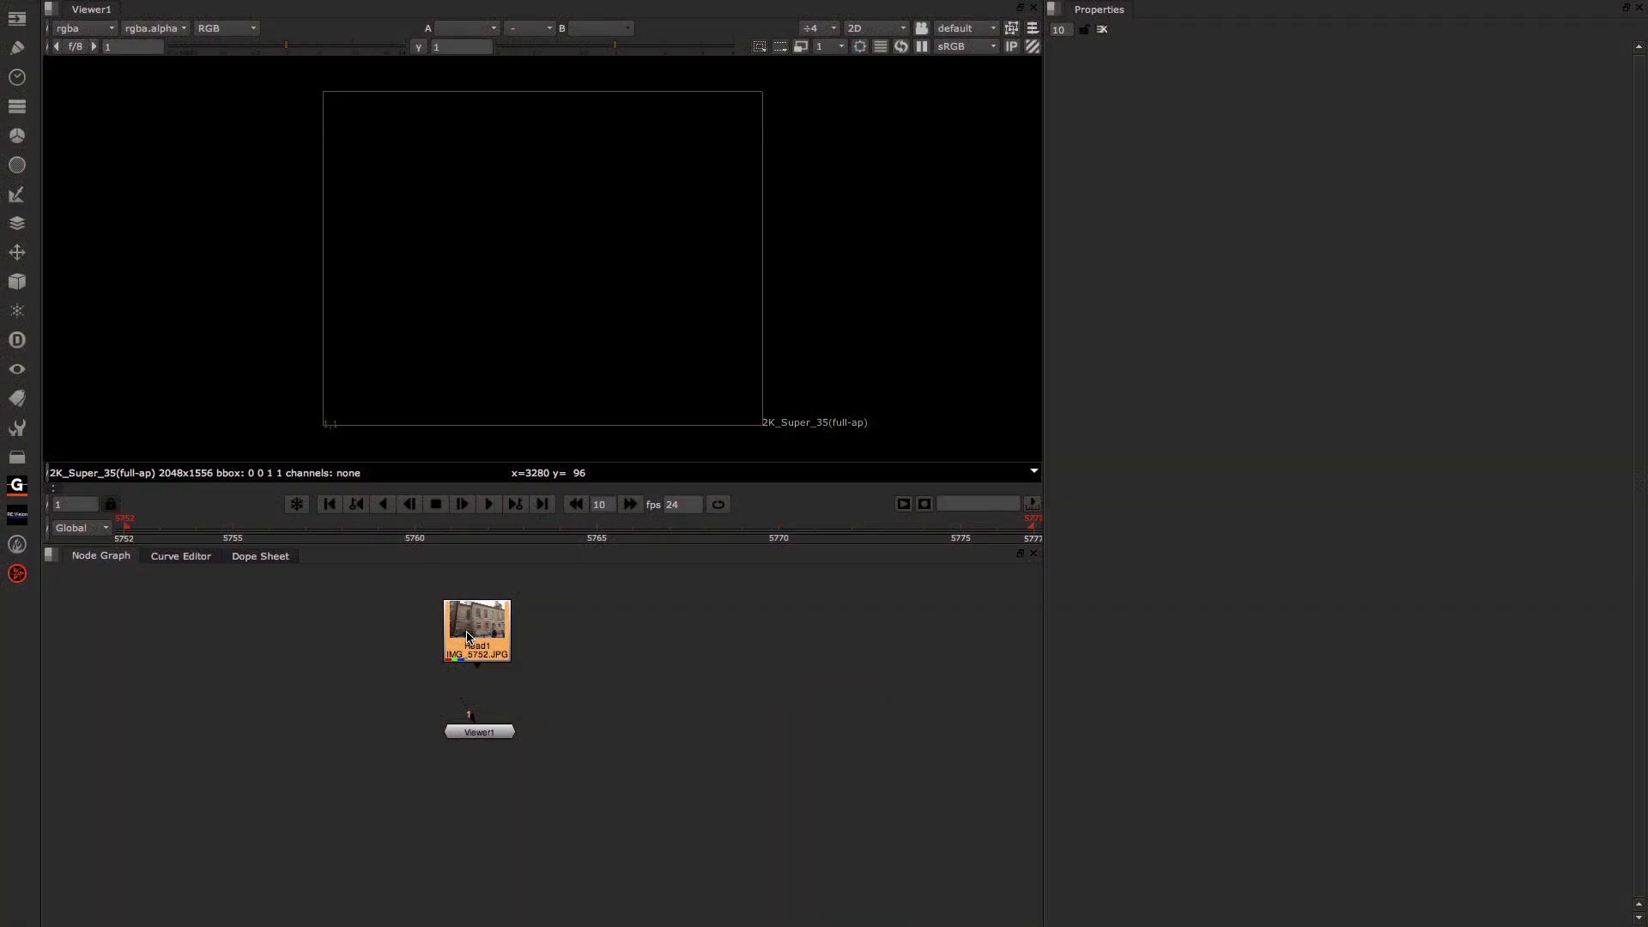
Show Read1 in the viewer, play through the building stills, and return to frame 5752
{"action": "key", "text": "1"}
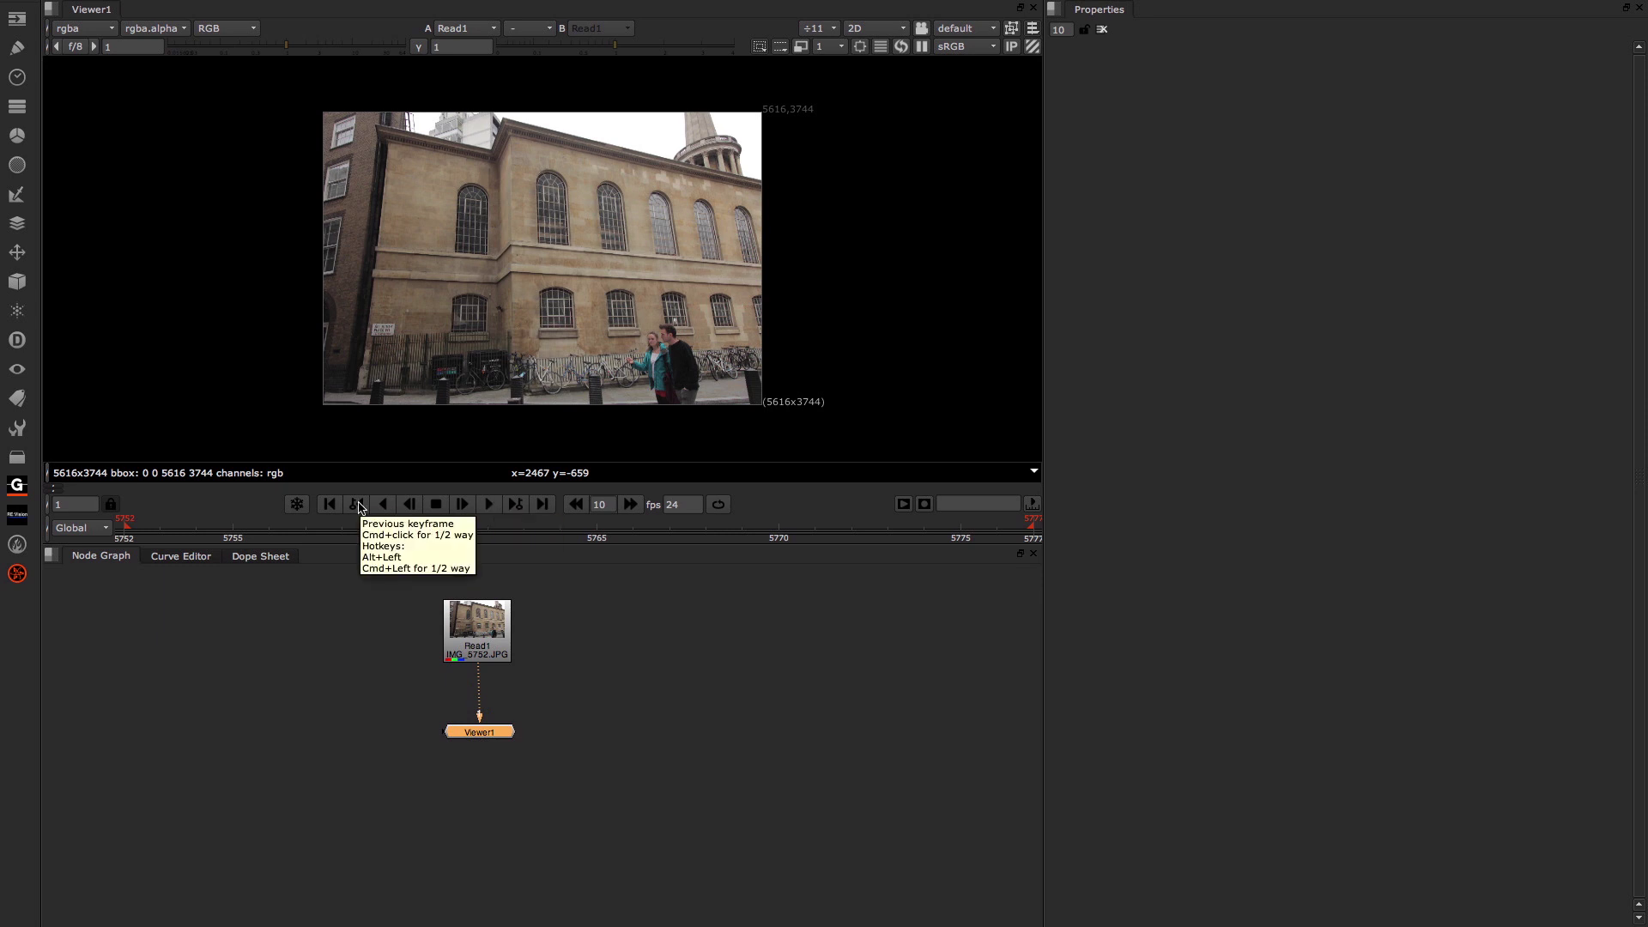
{"action": "left_click", "coordinate": [490, 505]}
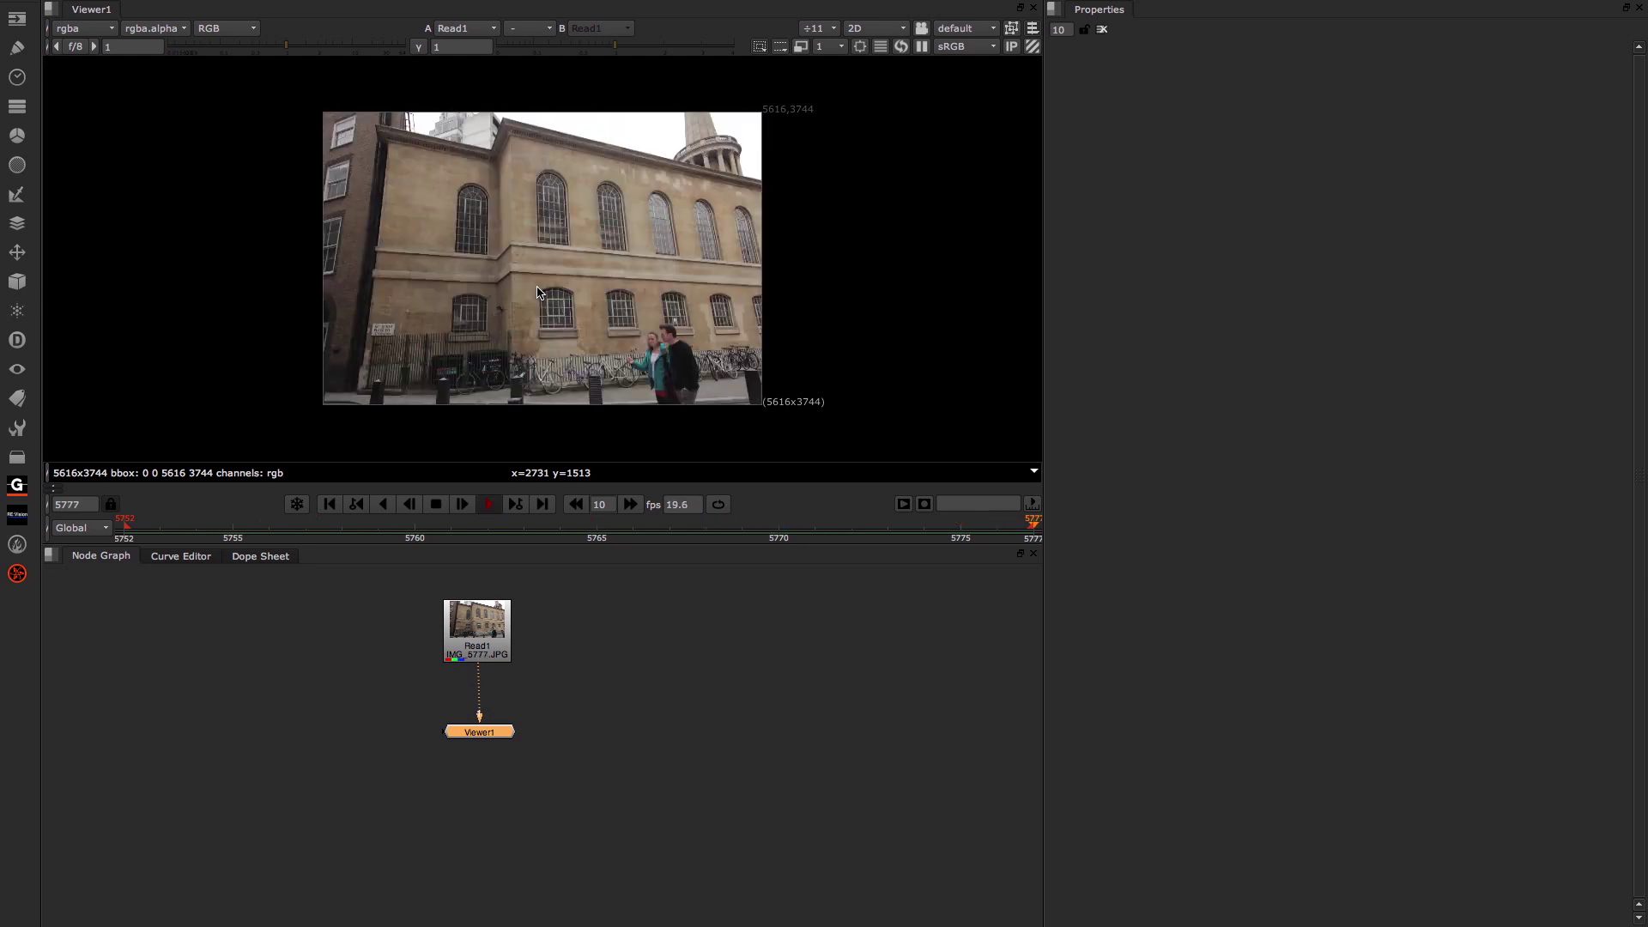
{"action": "left_click", "coordinate": [436, 504]}
{"action": "left_click", "coordinate": [332, 505]}
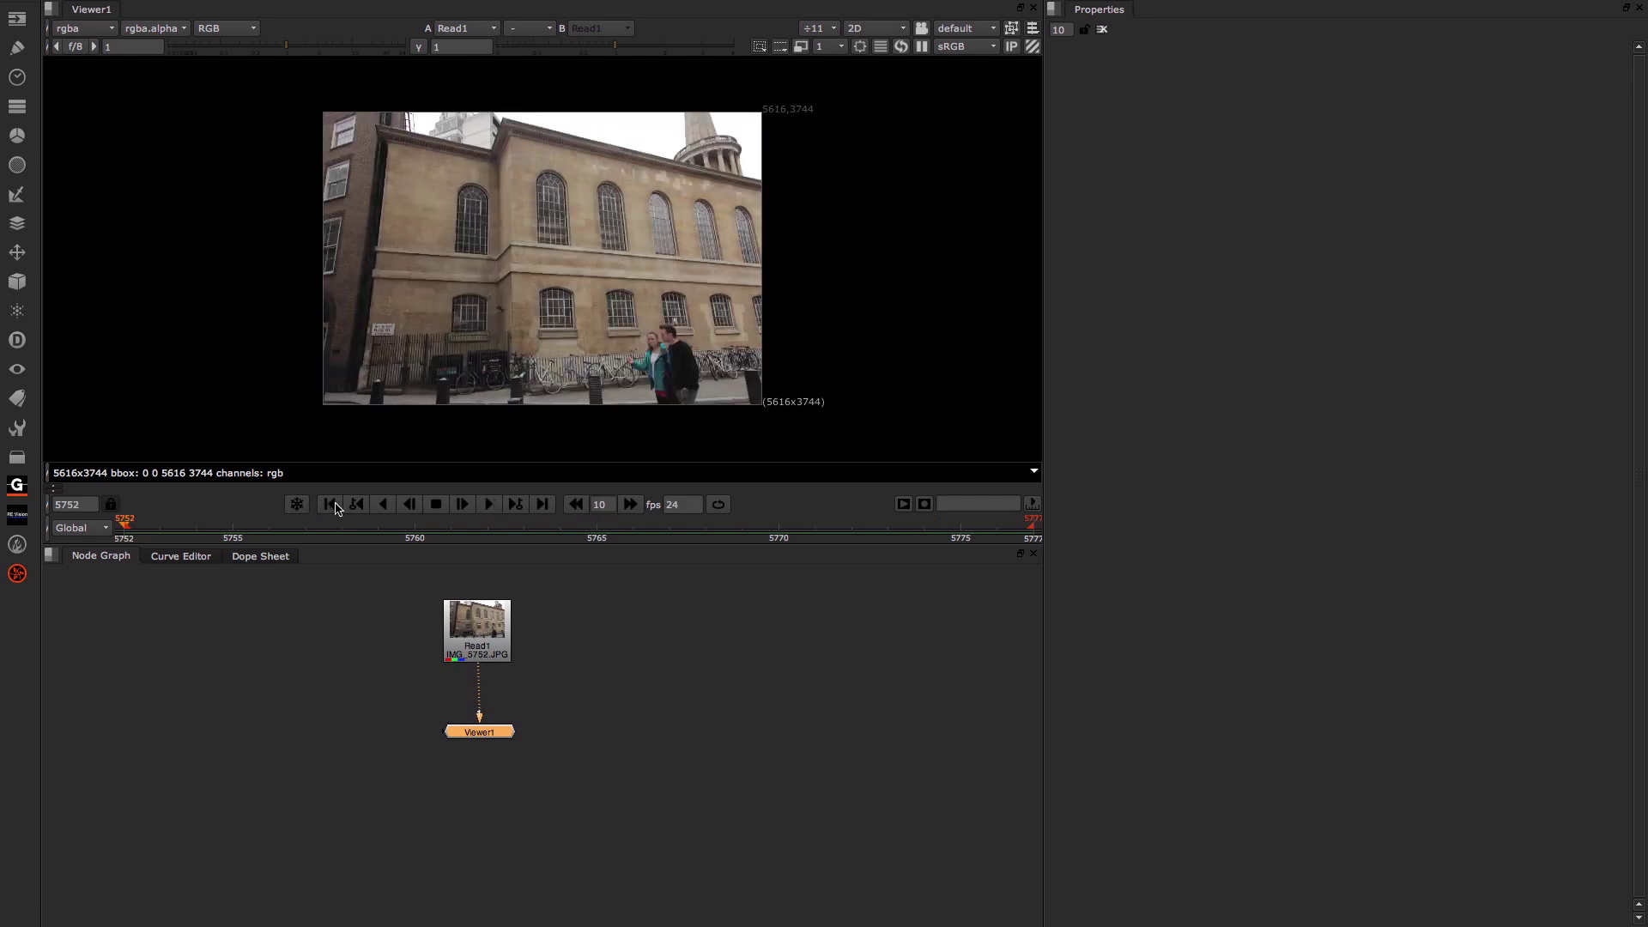
With Read1 selected, search the node list for 'camer'
{"action": "left_click", "coordinate": [491, 629]}
{"action": "key", "text": "Tab"}
{"action": "type", "text": "camer"}
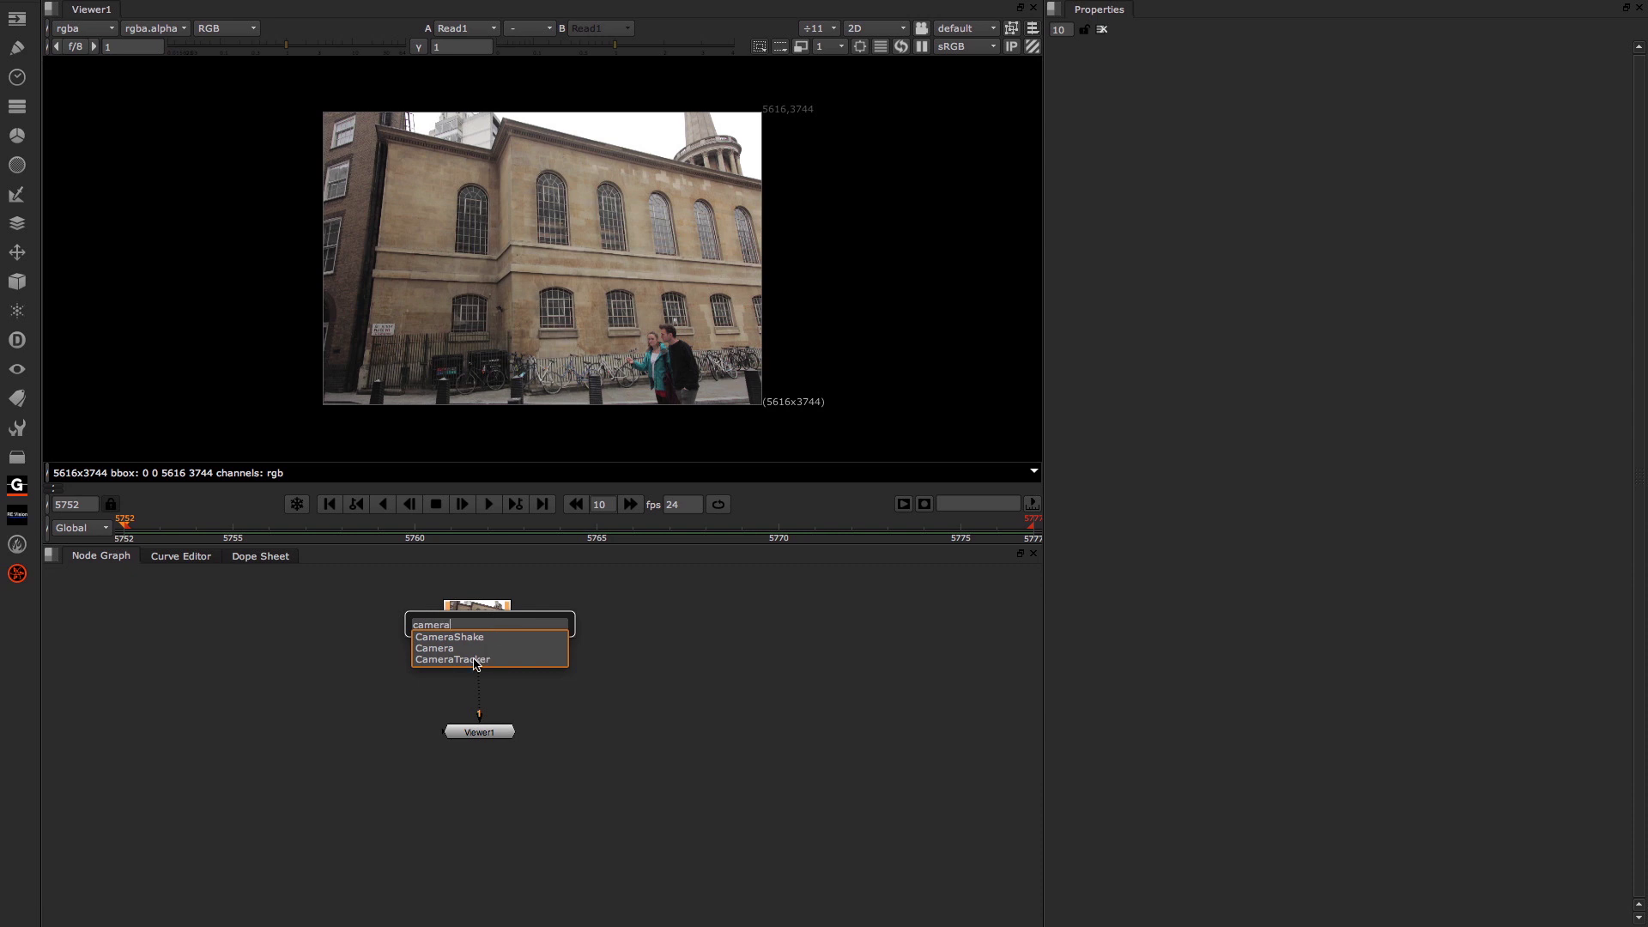
Add a CameraTracker node after Read1 and set its Source to Stills
{"action": "left_click", "coordinate": [475, 660]}
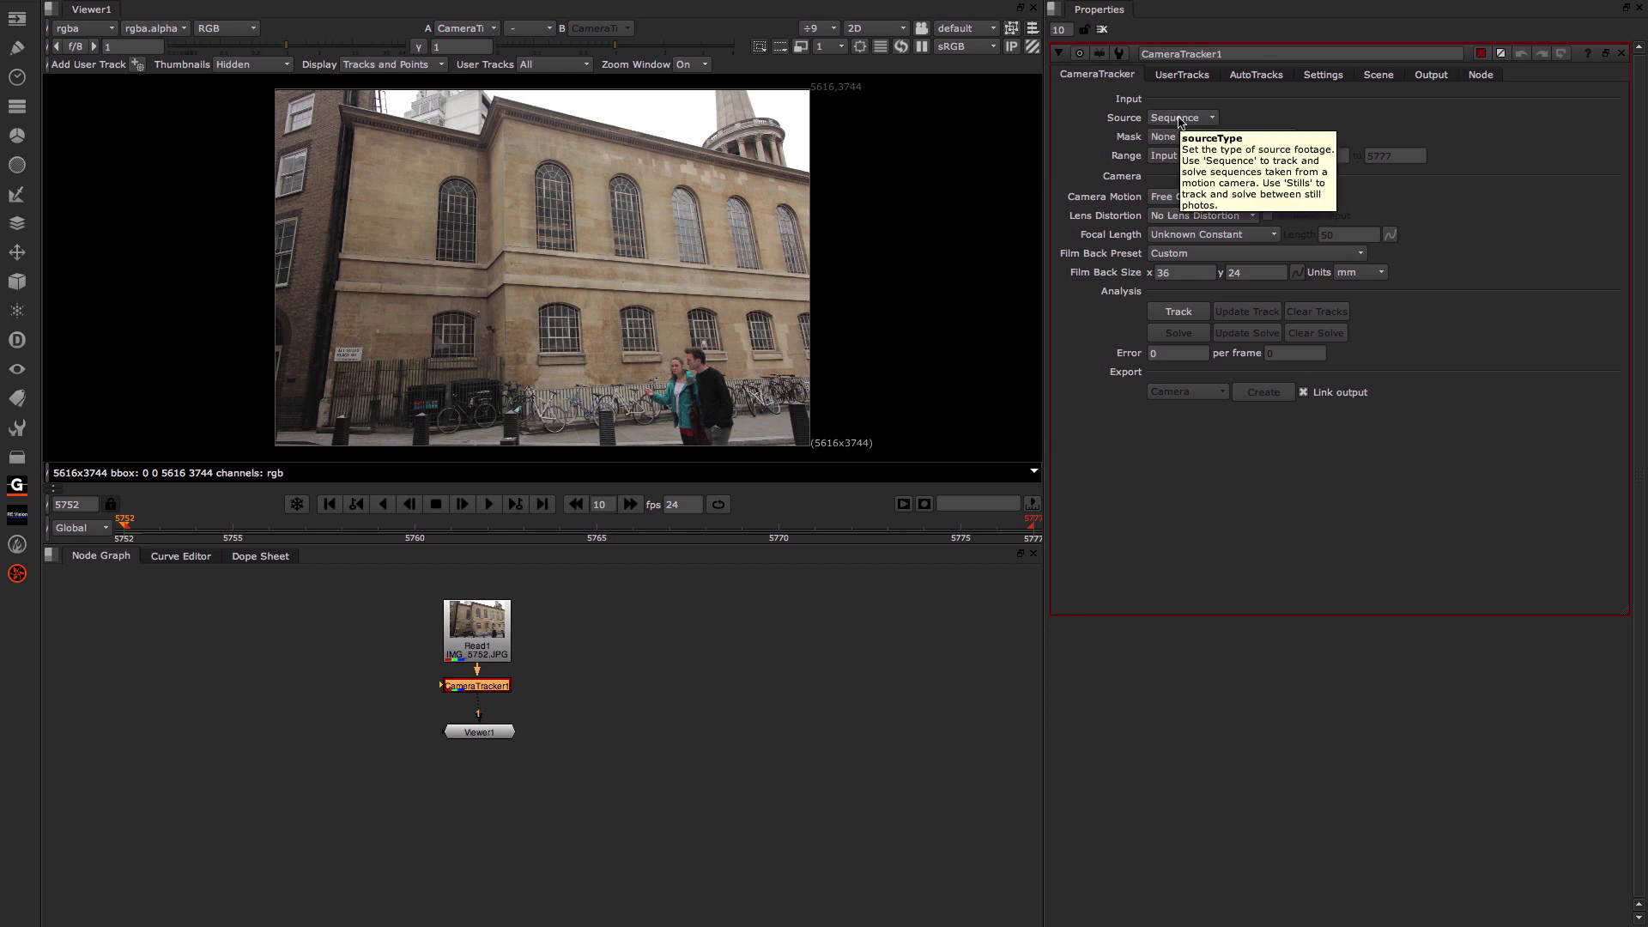
{"action": "left_click", "coordinate": [1179, 119]}
{"action": "left_click", "coordinate": [1183, 136]}
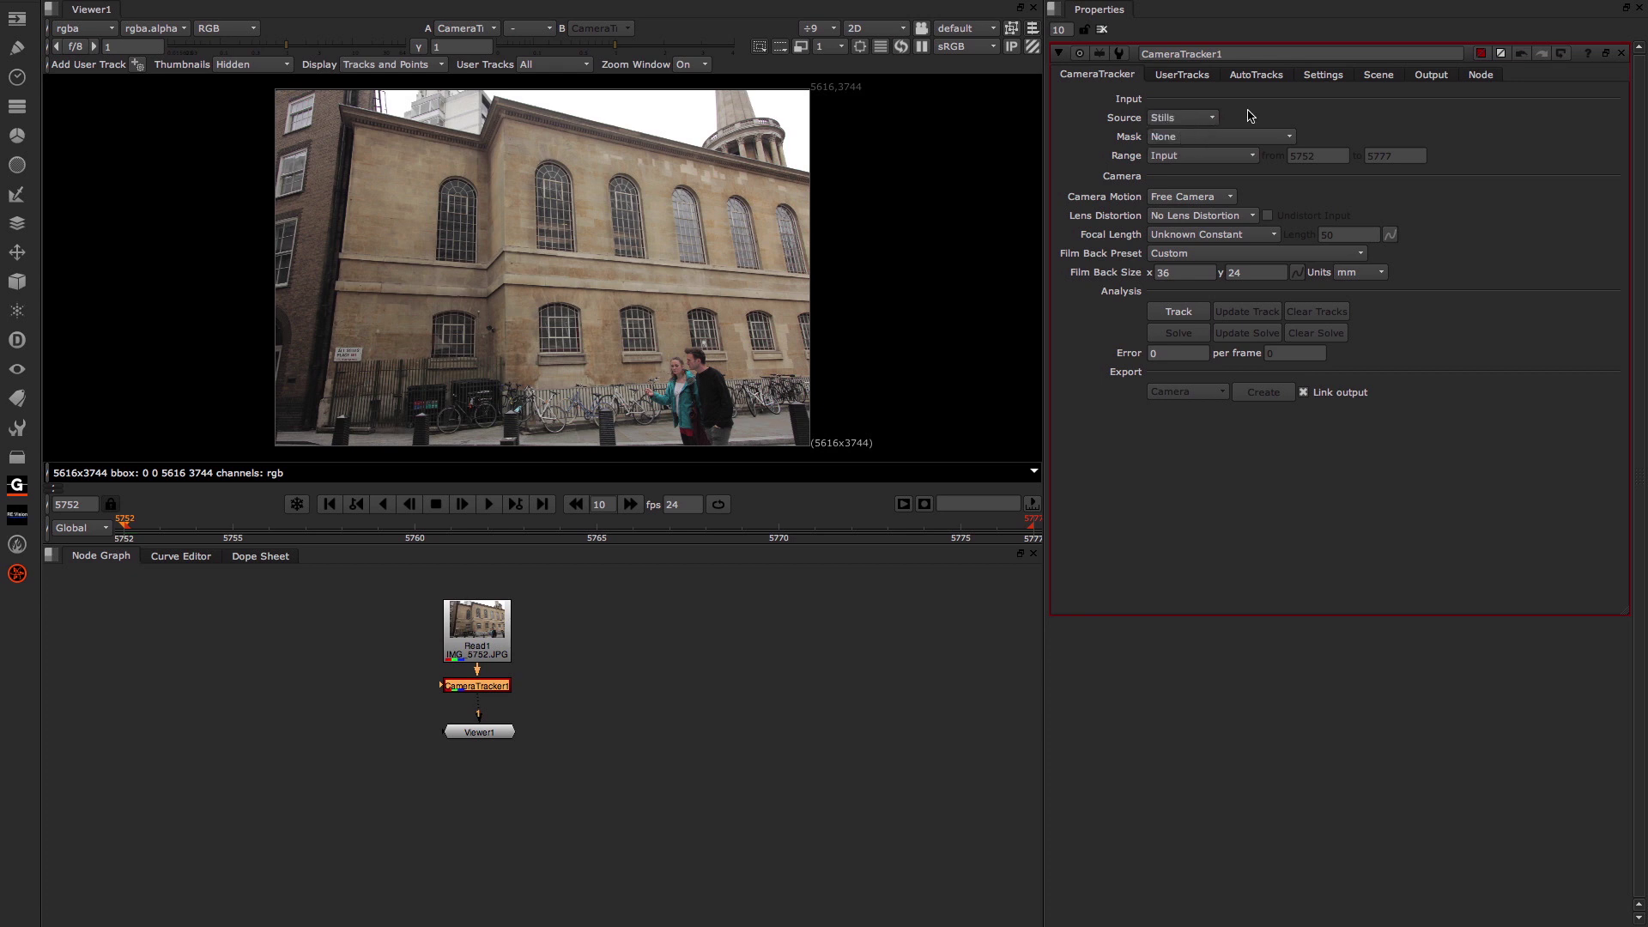
Try the Global, Custom and Reference Frames range options, leaving Range on Global
{"action": "left_click", "coordinate": [1182, 158]}
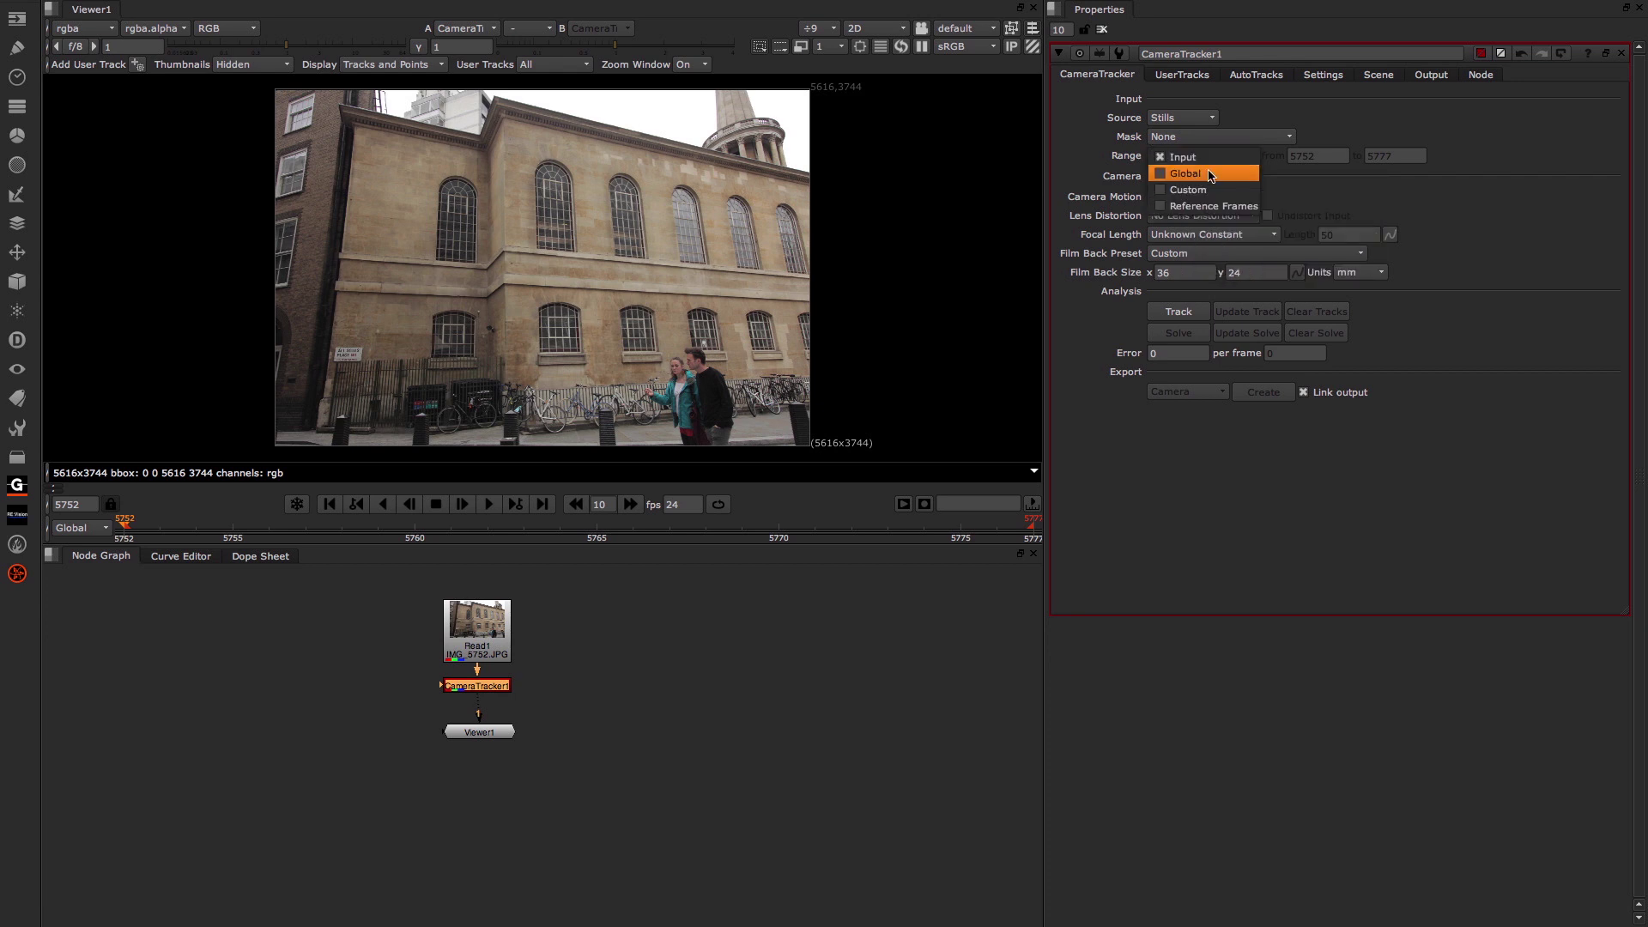
{"action": "left_click", "coordinate": [1199, 176]}
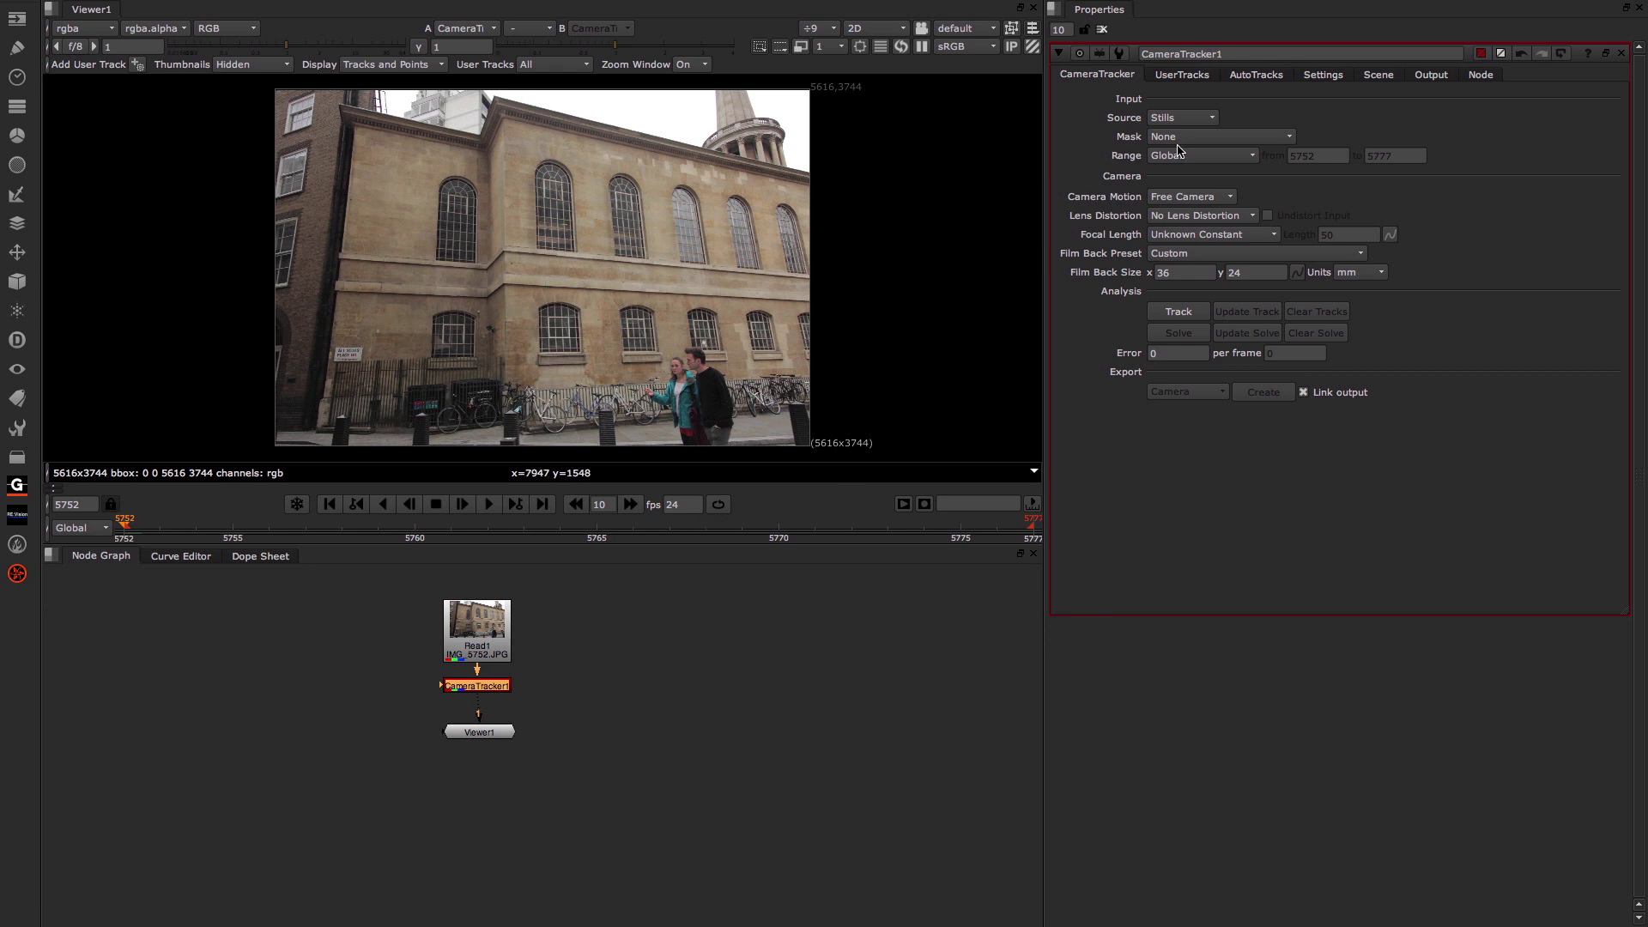
{"action": "left_click", "coordinate": [1196, 159]}
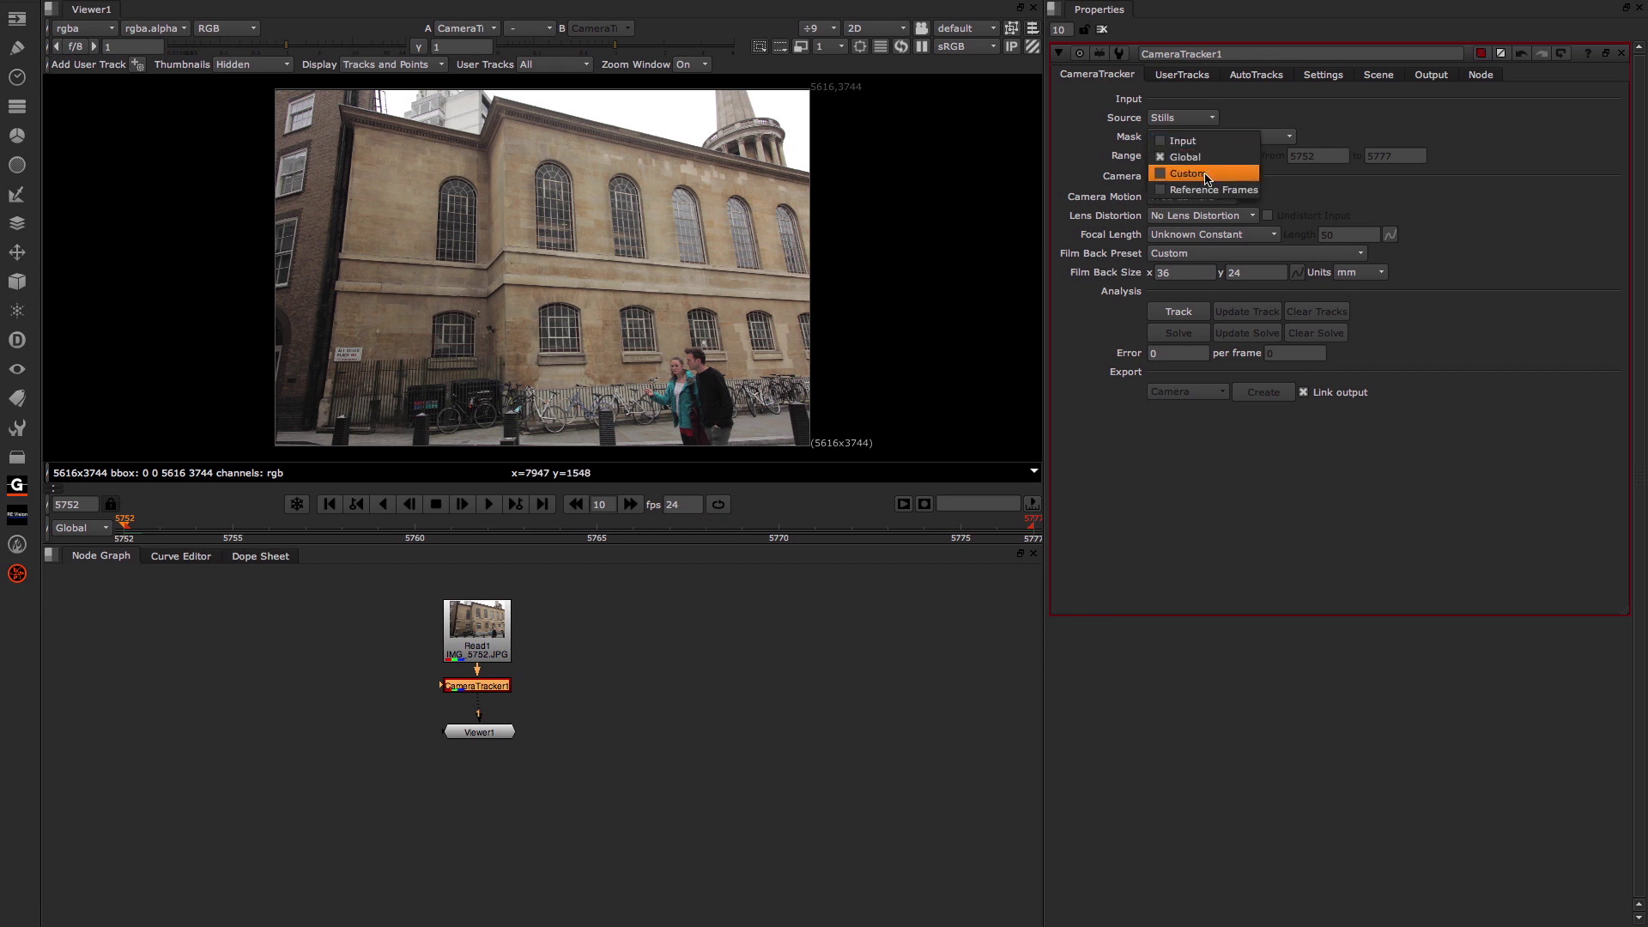
{"action": "left_click", "coordinate": [1206, 175]}
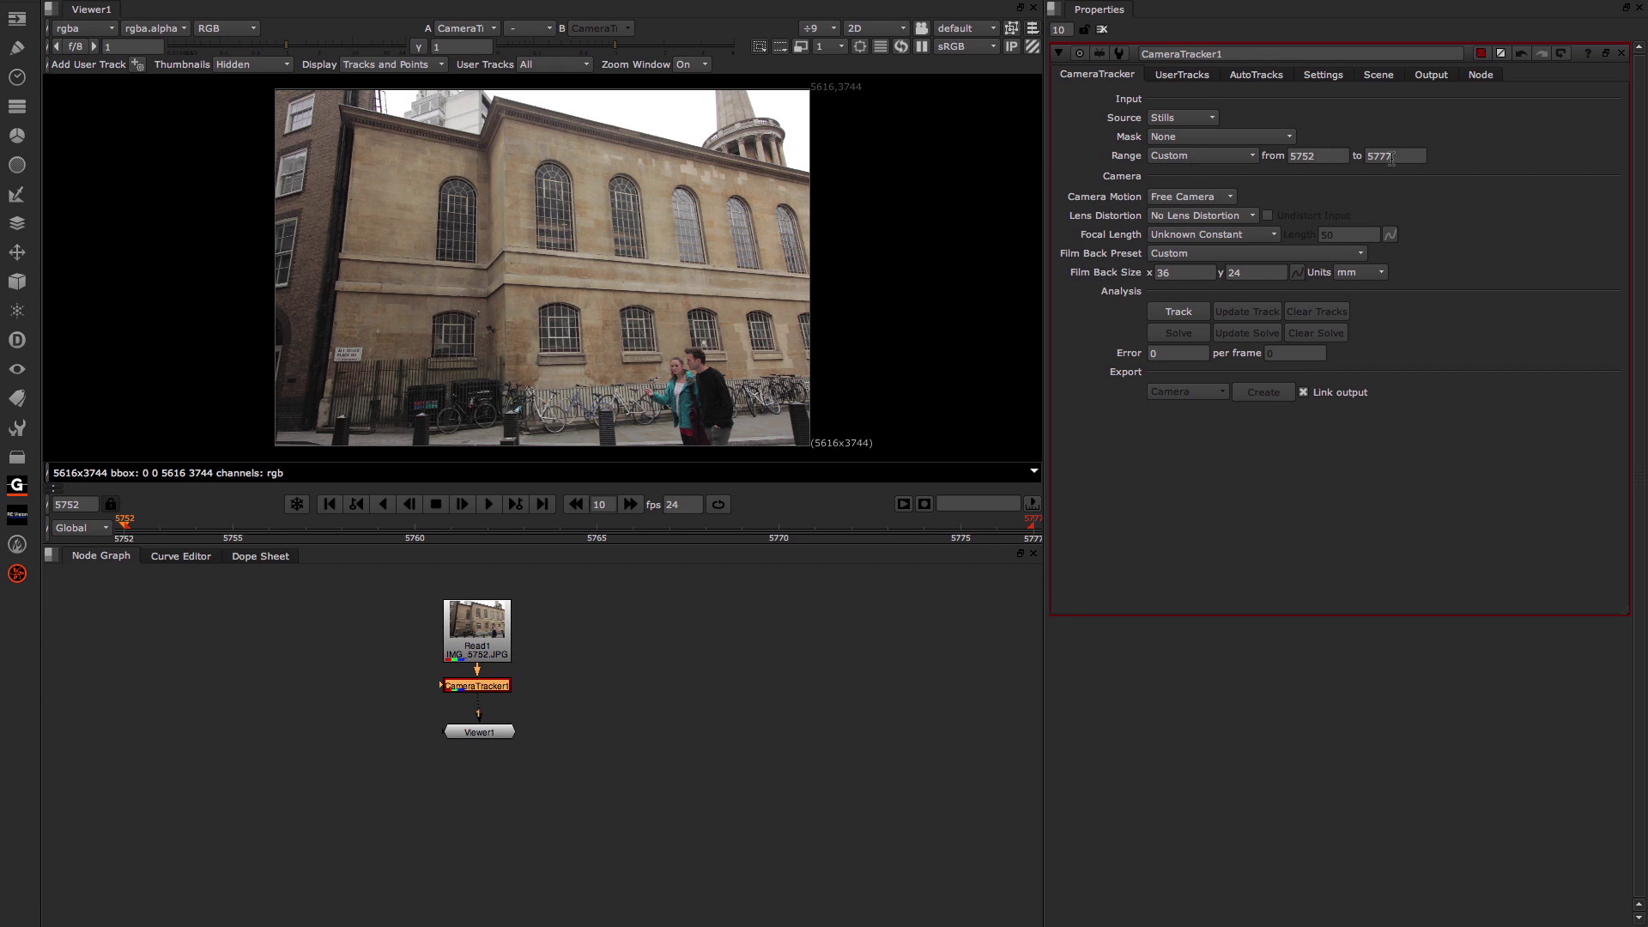
{"action": "left_click", "coordinate": [1202, 157]}
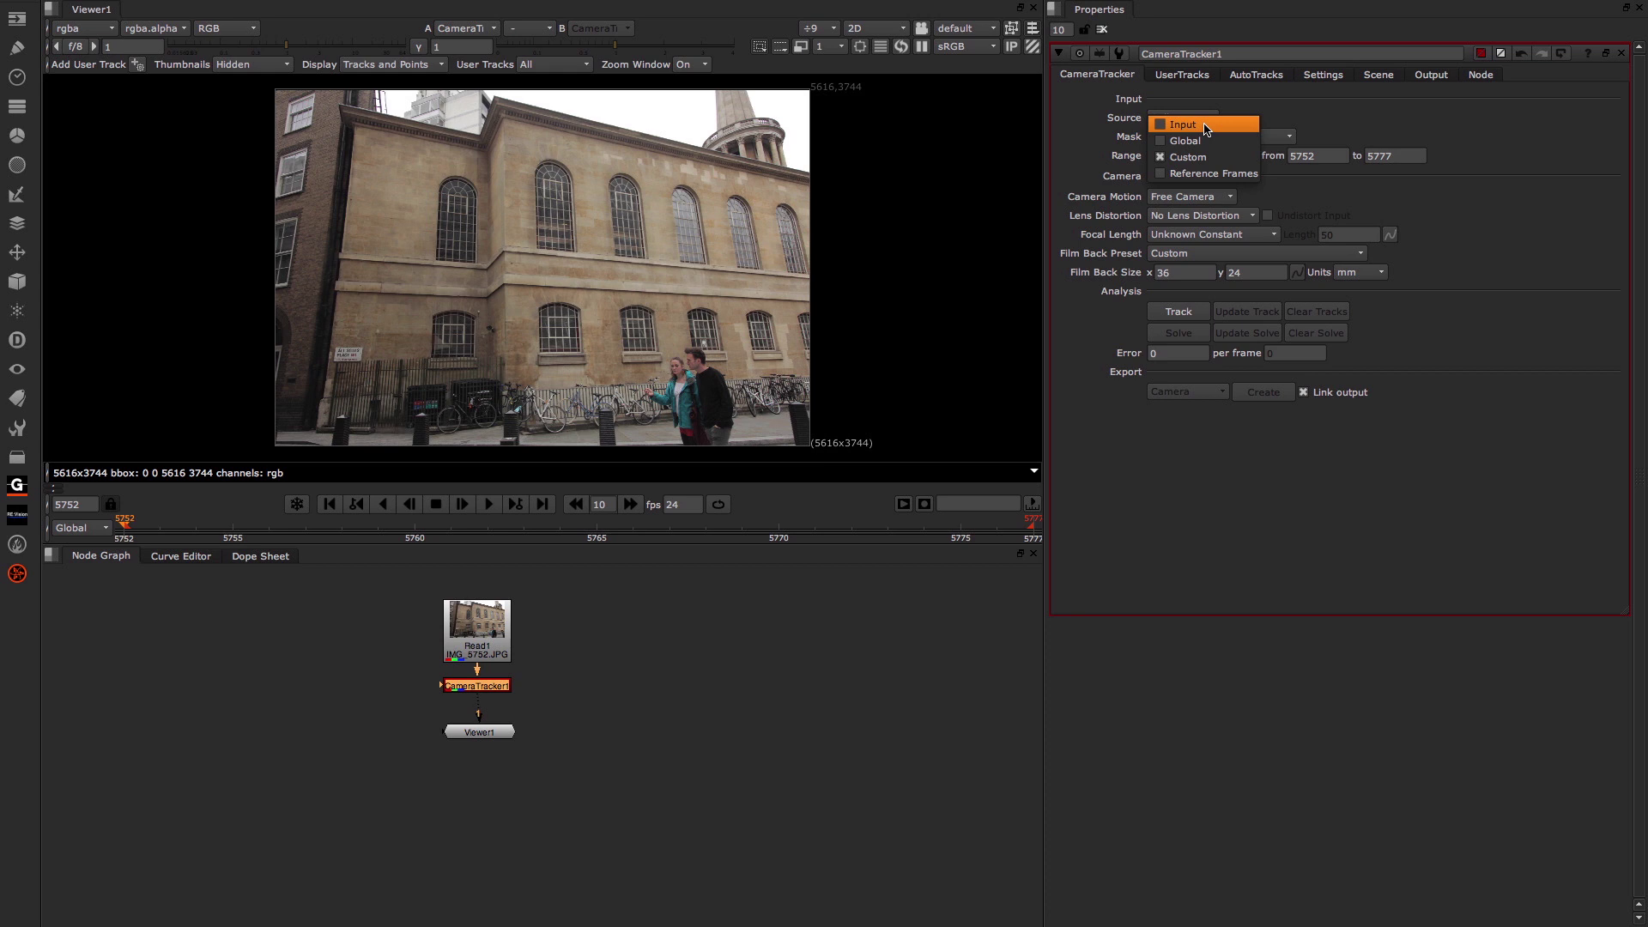
{"action": "left_click", "coordinate": [1200, 173]}
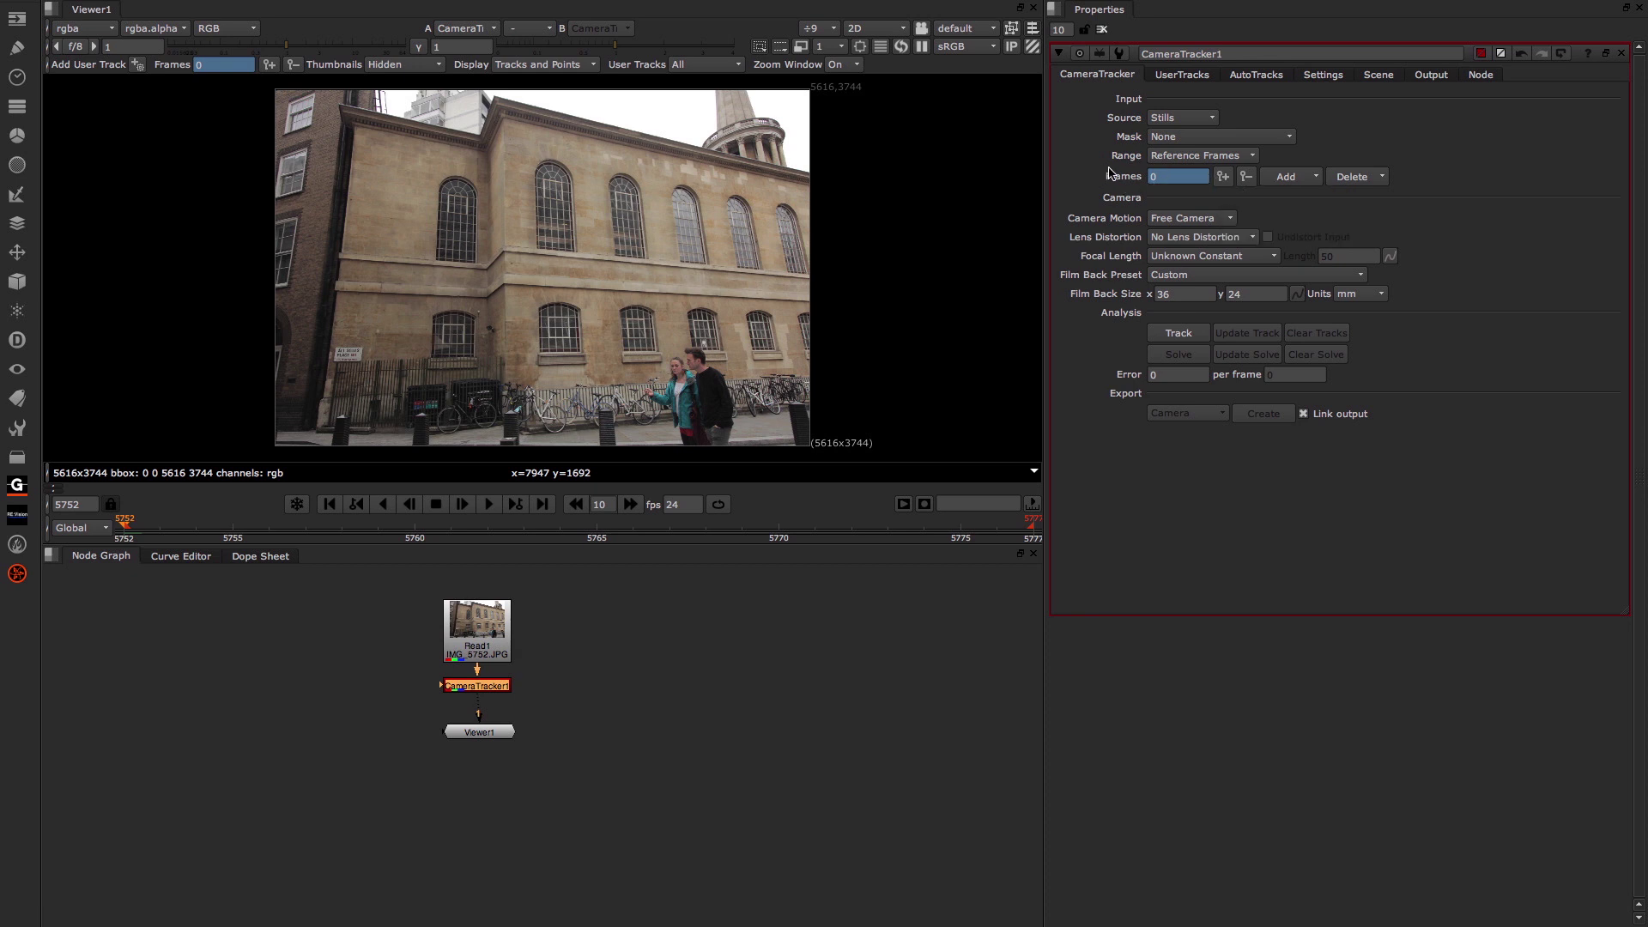
{"action": "left_click", "coordinate": [1177, 160]}
{"action": "left_click", "coordinate": [1189, 129]}
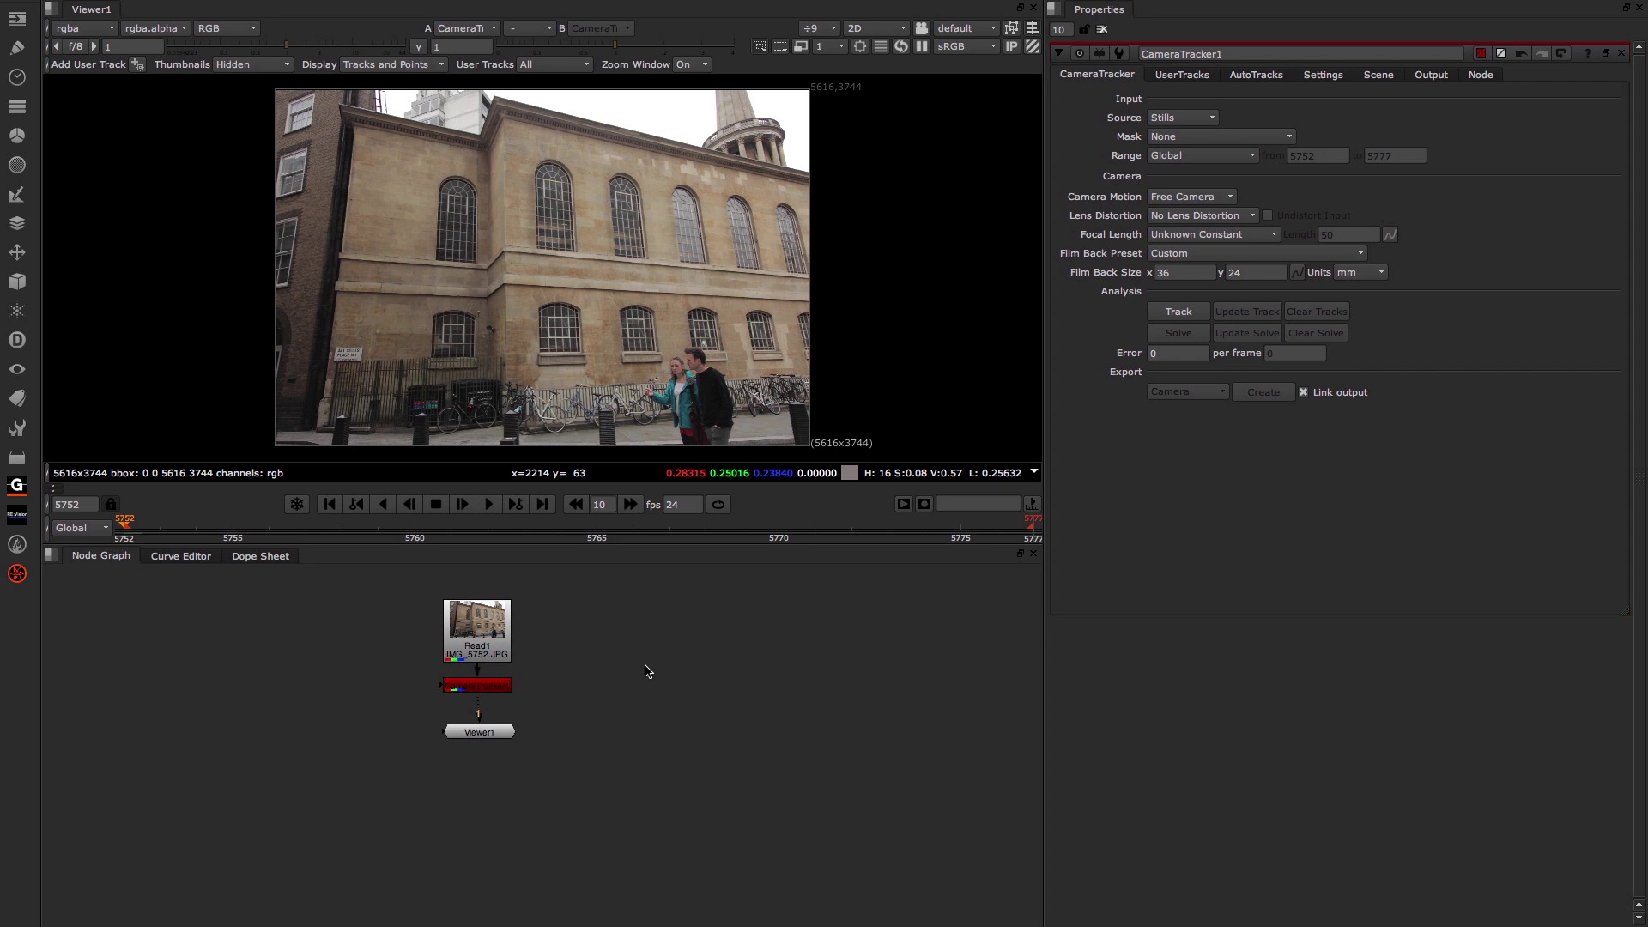
{"action": "key", "text": "s"}
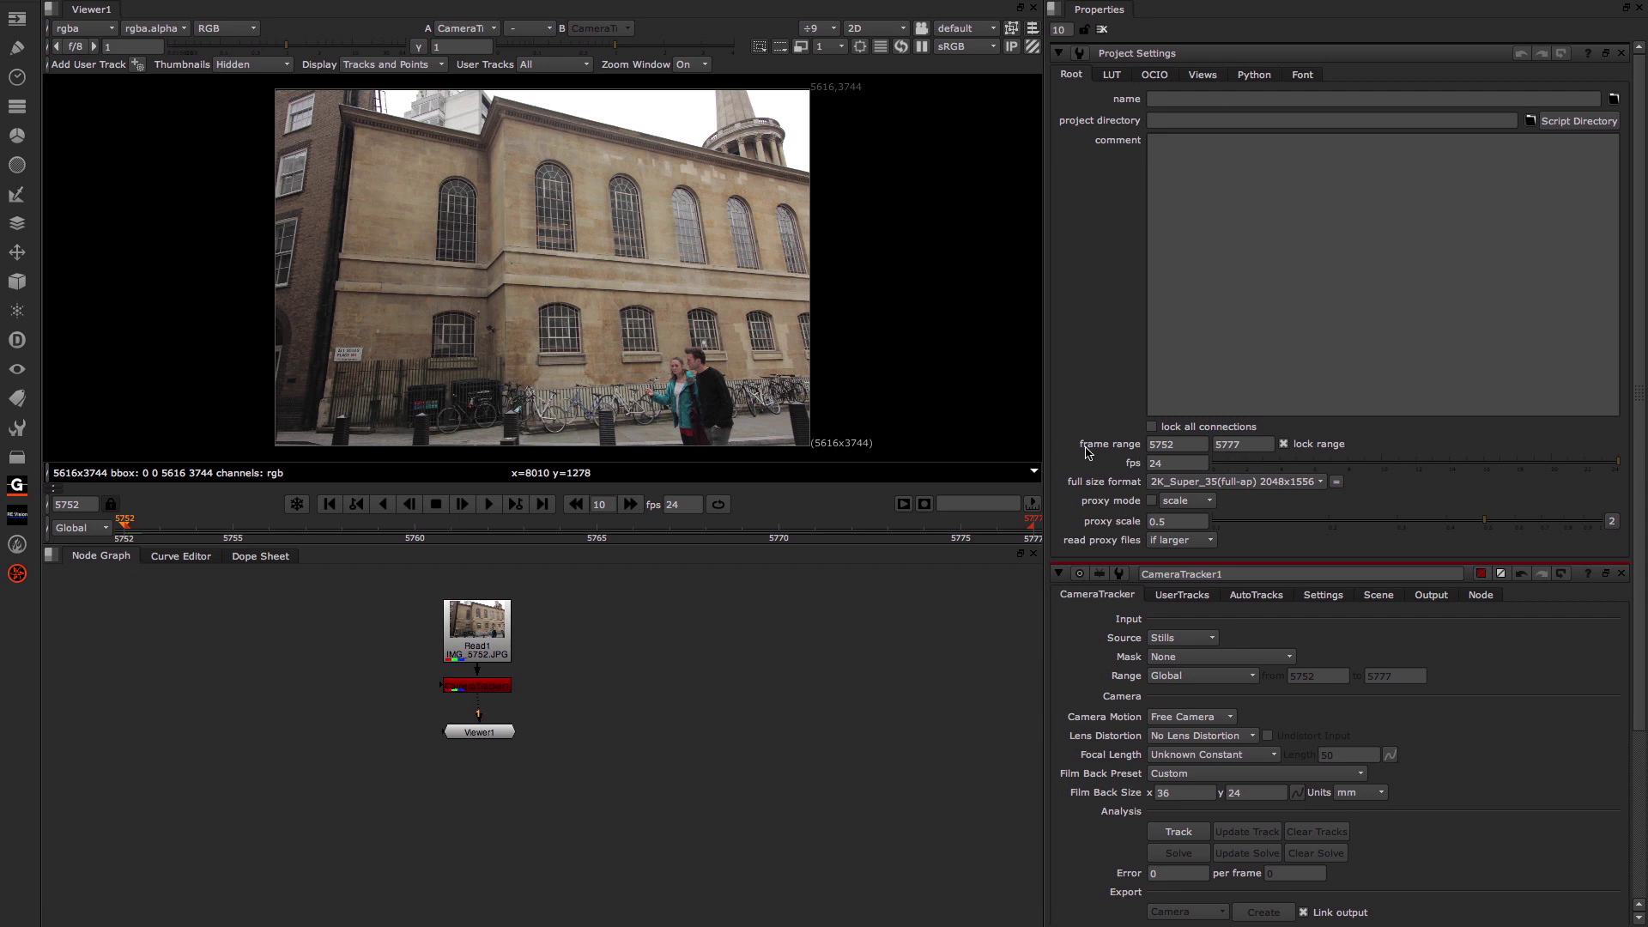
{"action": "left_click_drag", "start_coordinate": [1176, 444], "coordinate": [1143, 446]}
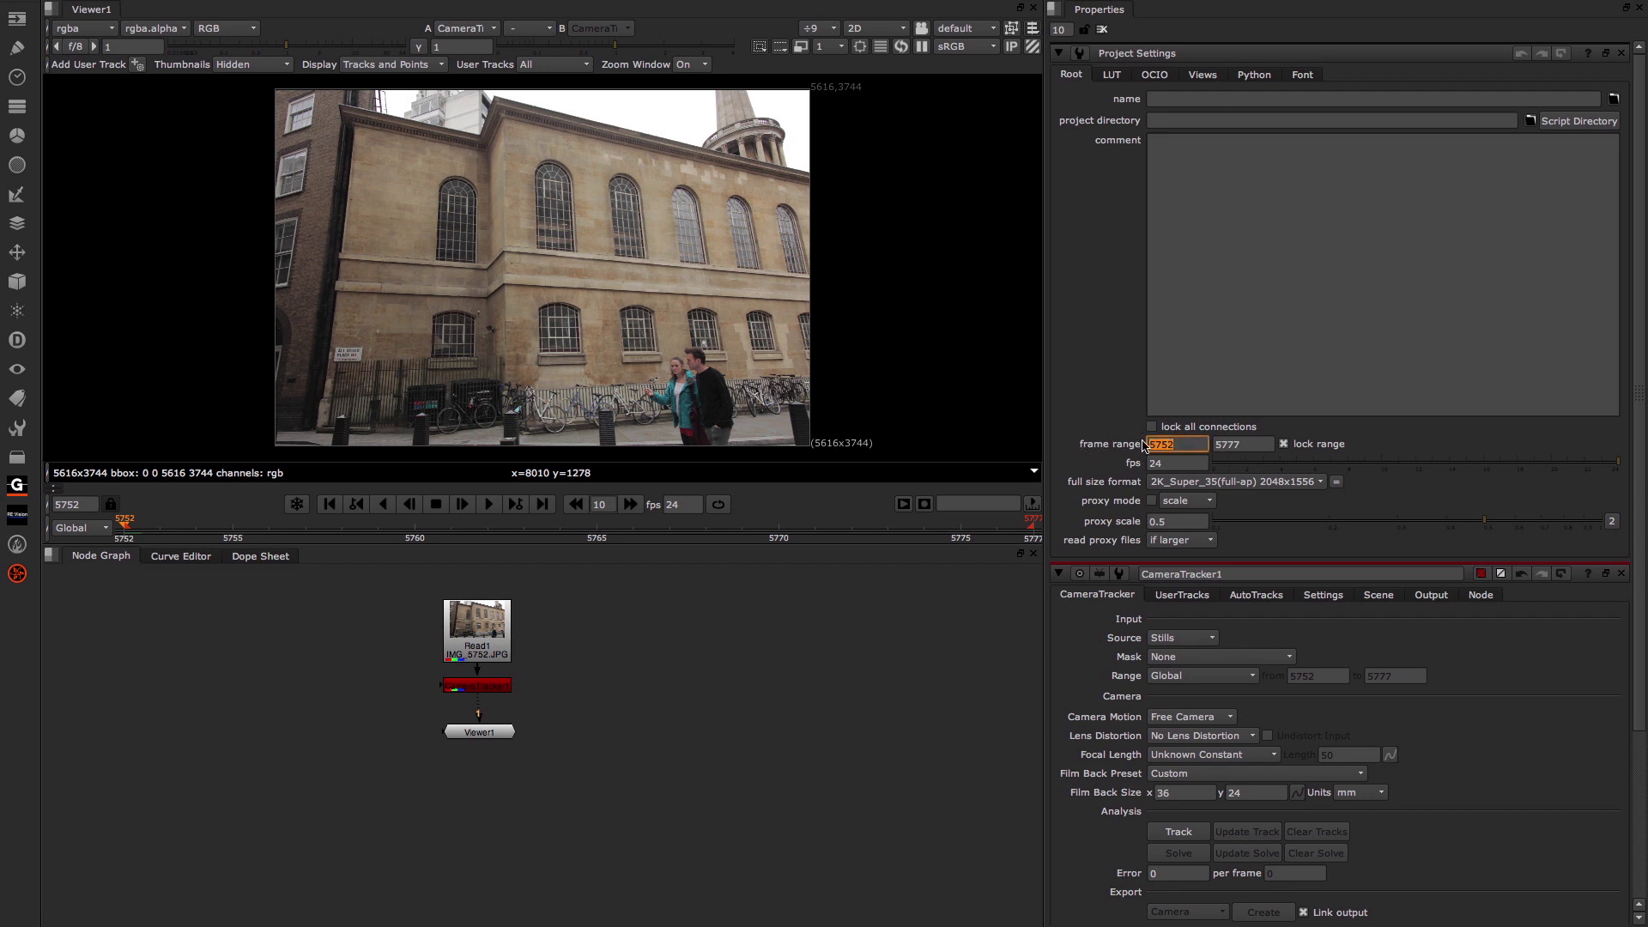
{"action": "left_click", "coordinate": [1251, 443]}
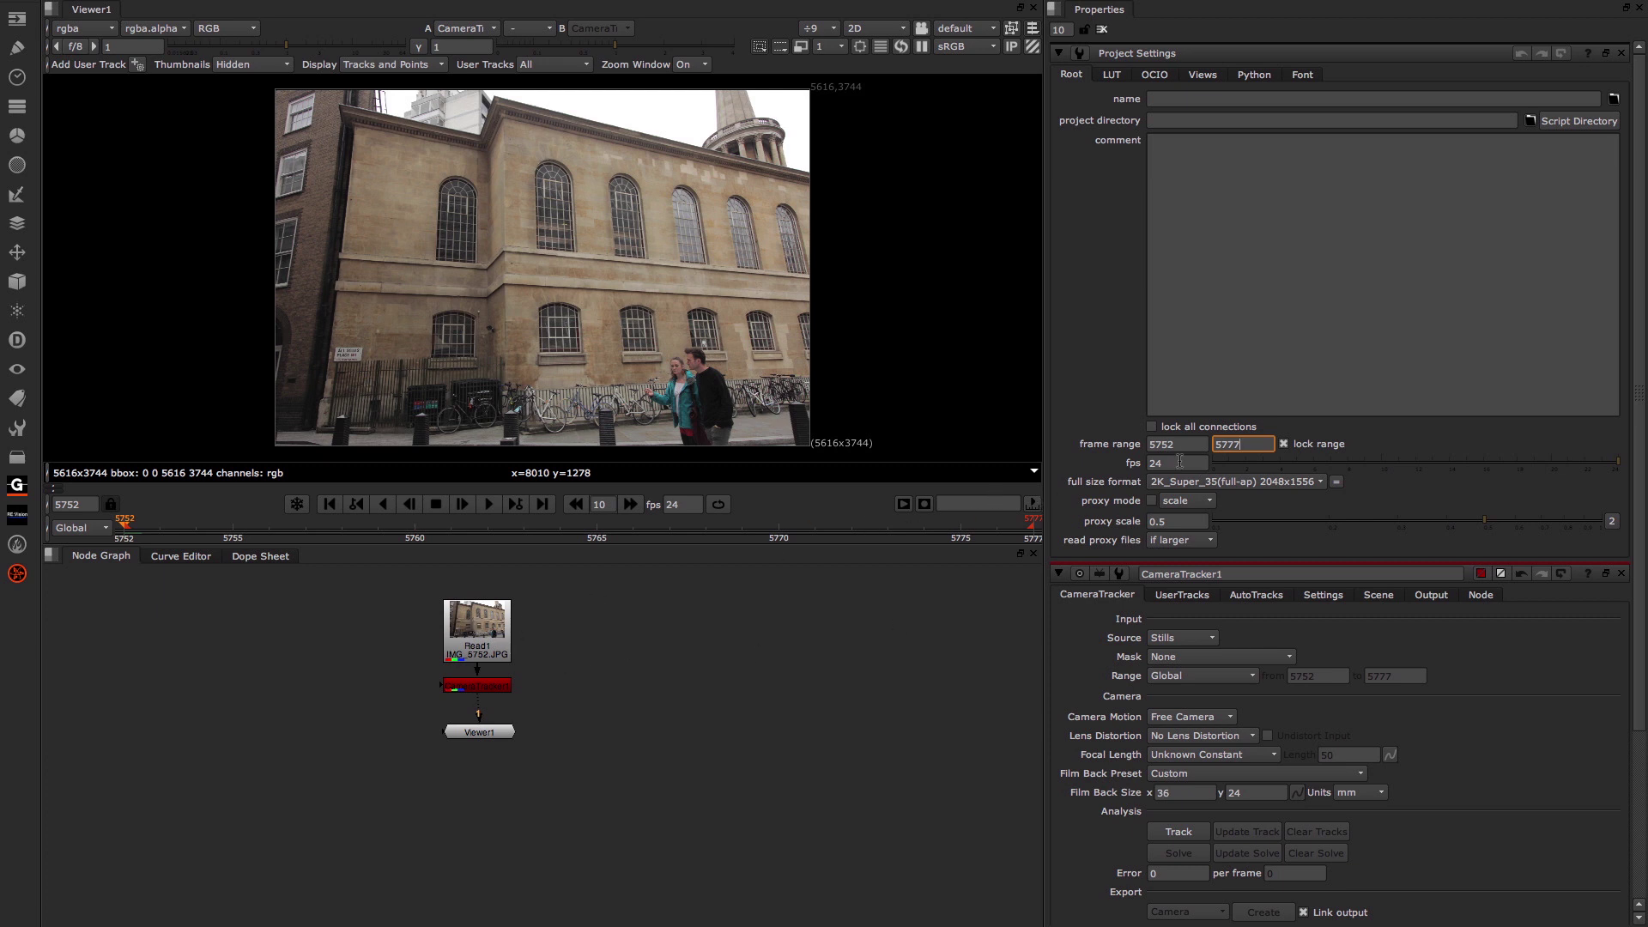
{"action": "left_click", "coordinate": [1204, 443]}
{"action": "key", "text": "Tab"}
{"action": "left_click", "coordinate": [1623, 53]}
{"action": "left_click", "coordinate": [1624, 55]}
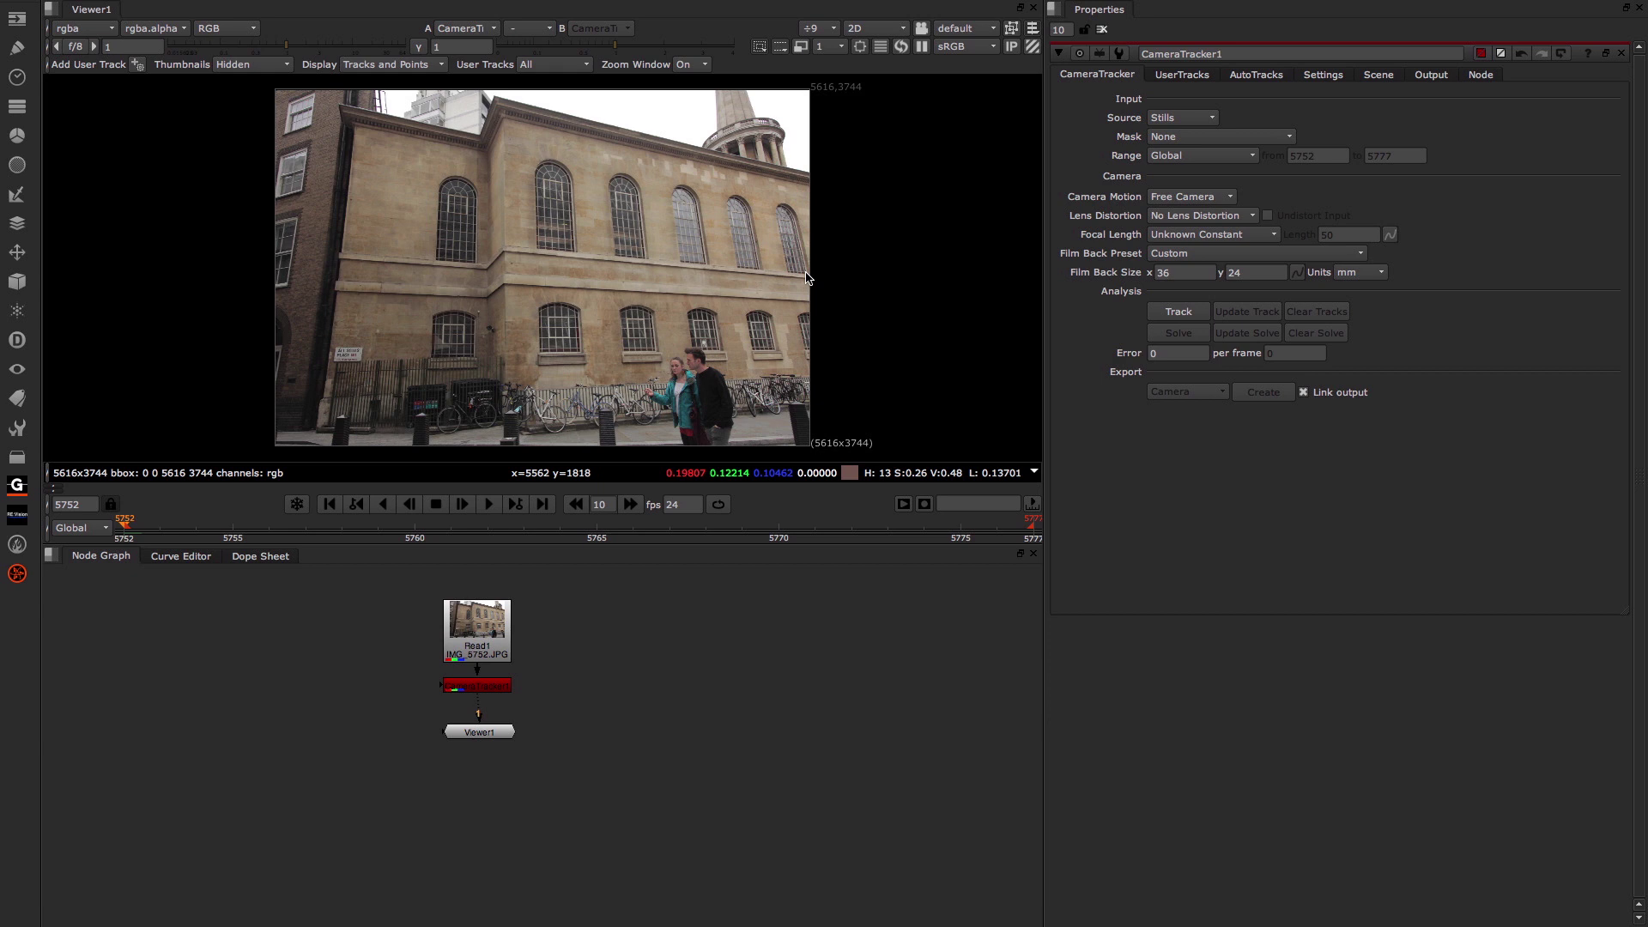
{"action": "left_click", "coordinate": [1171, 140]}
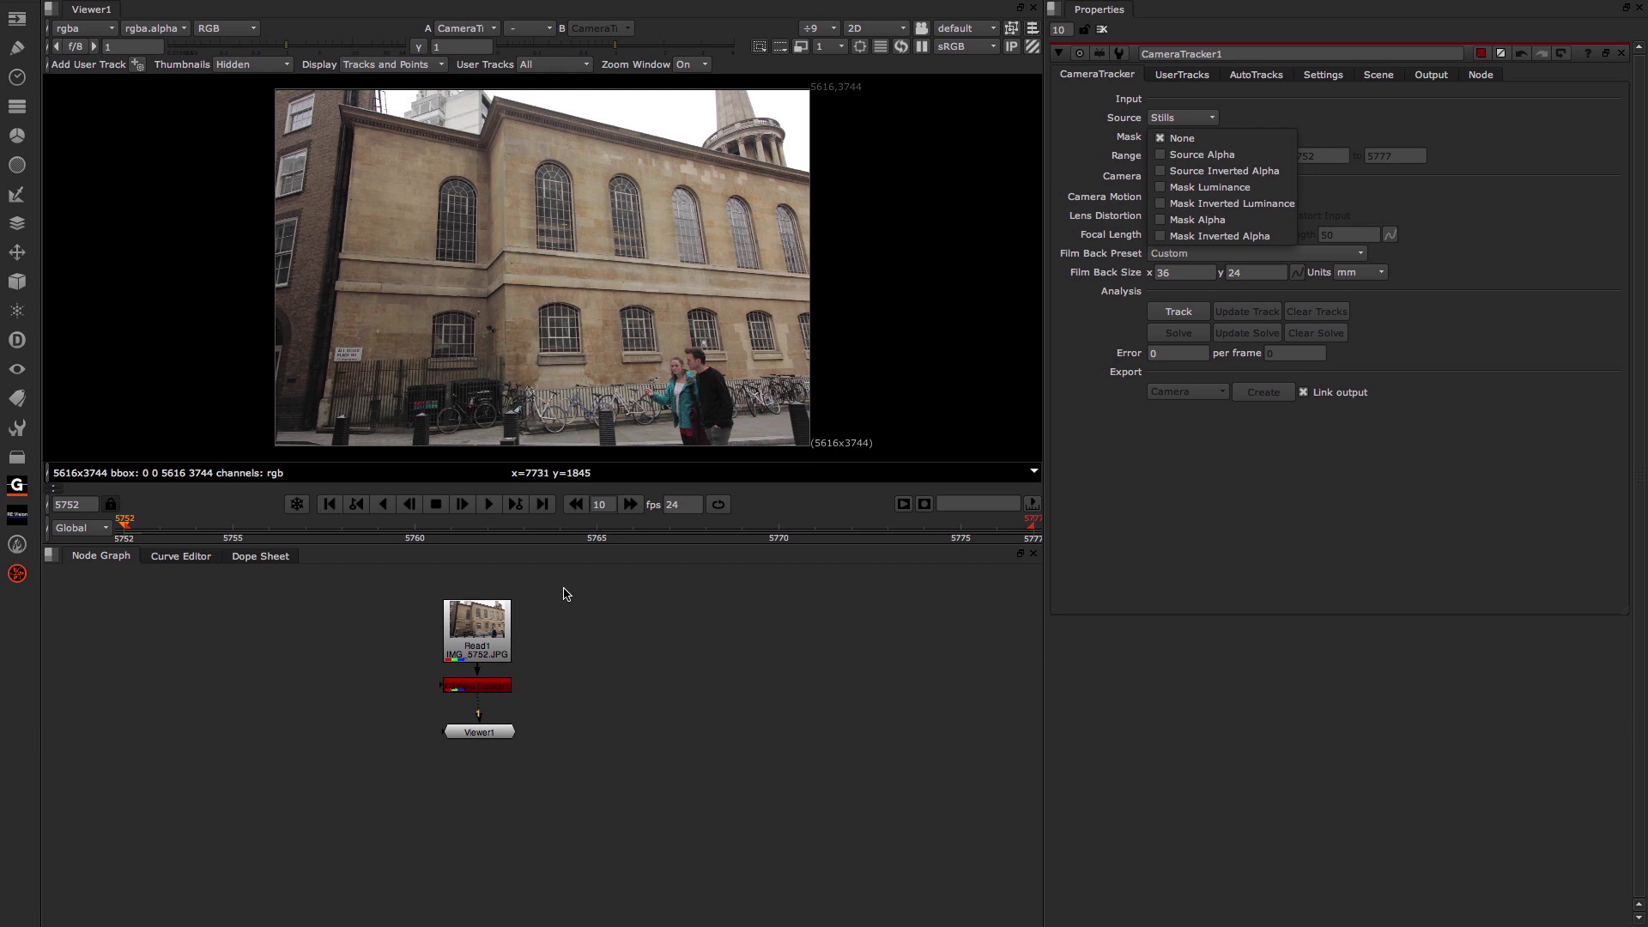
{"action": "left_click", "coordinate": [486, 639]}
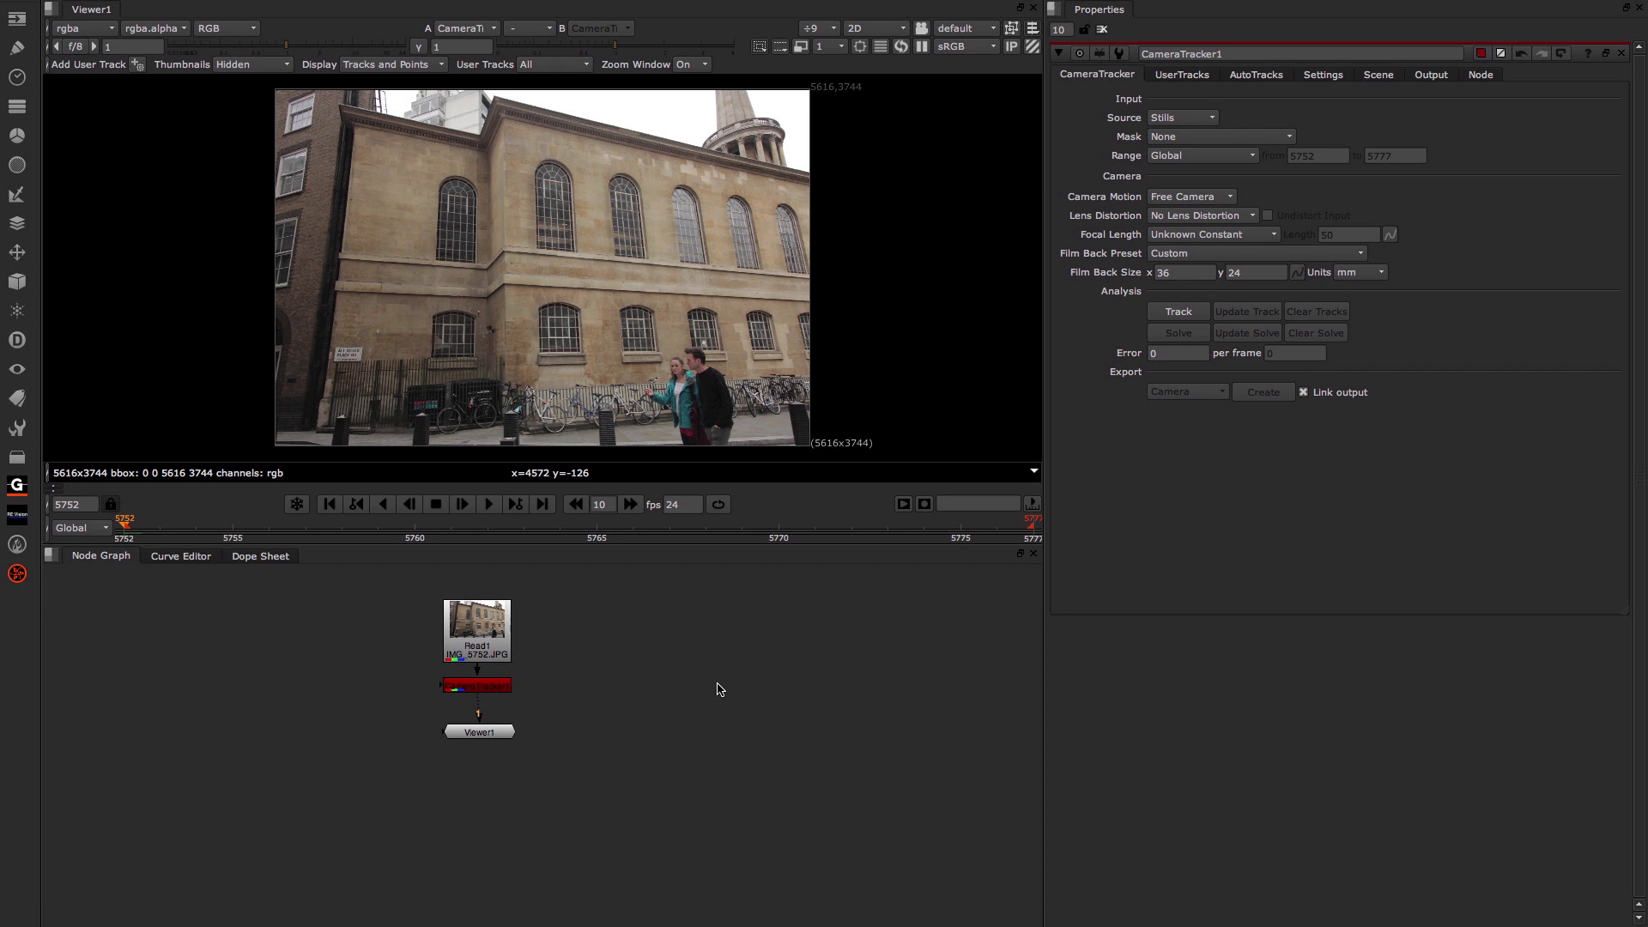
{"action": "left_click", "coordinate": [1183, 137]}
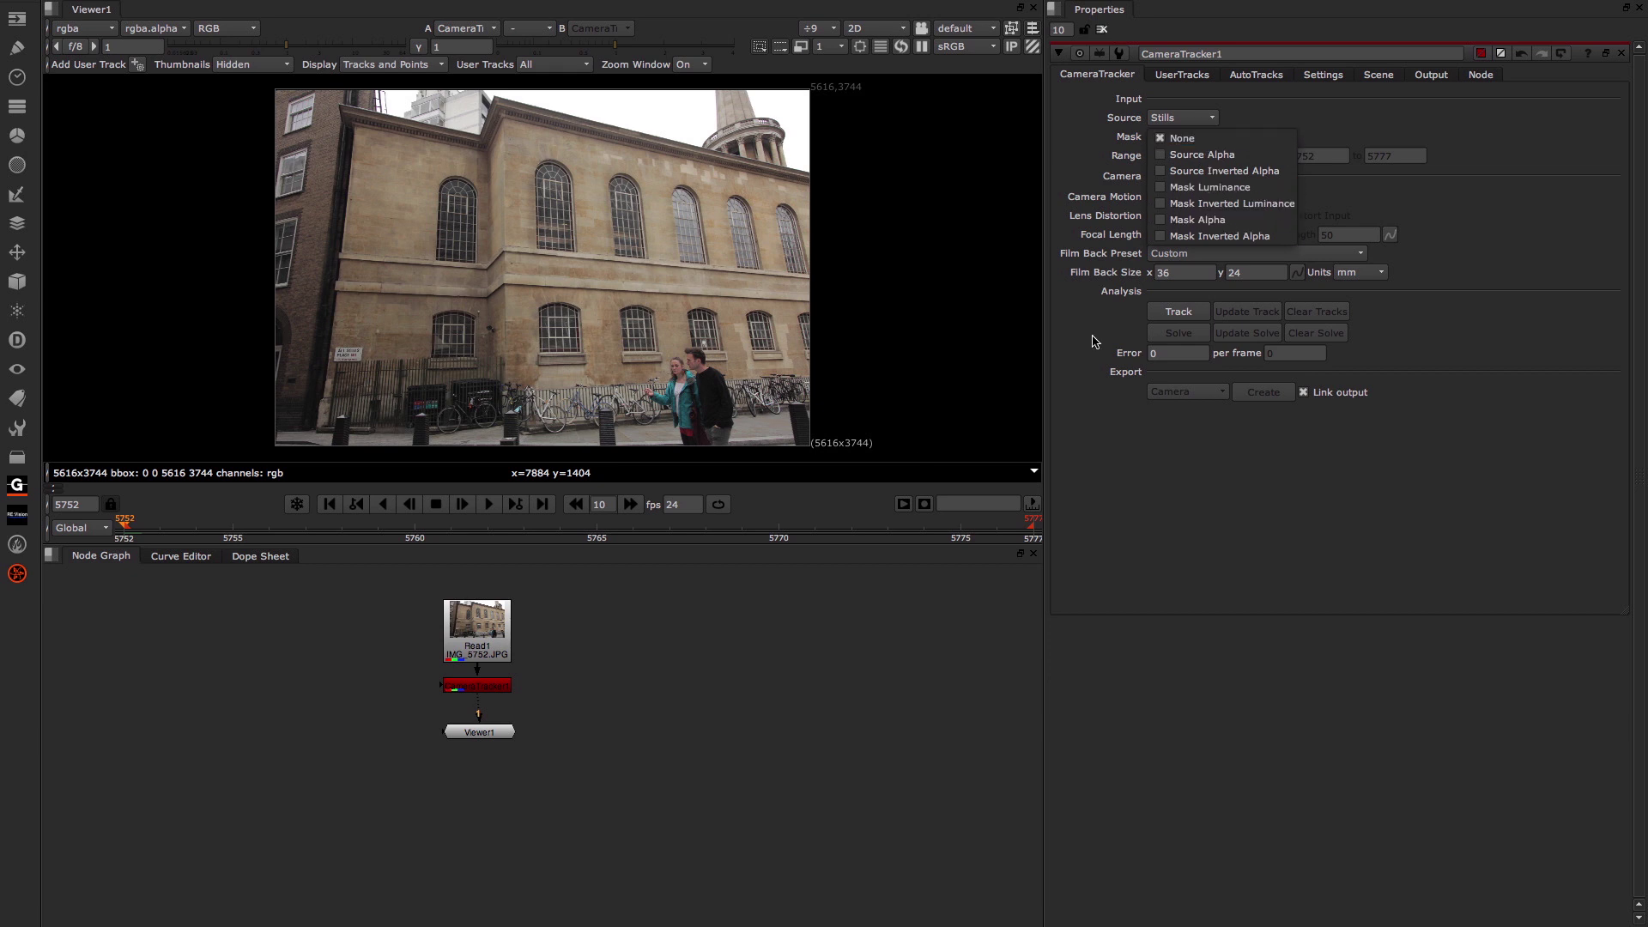
{"action": "left_click", "coordinate": [564, 683]}
{"action": "left_click_drag", "start_coordinate": [444, 691], "coordinate": [352, 691]}
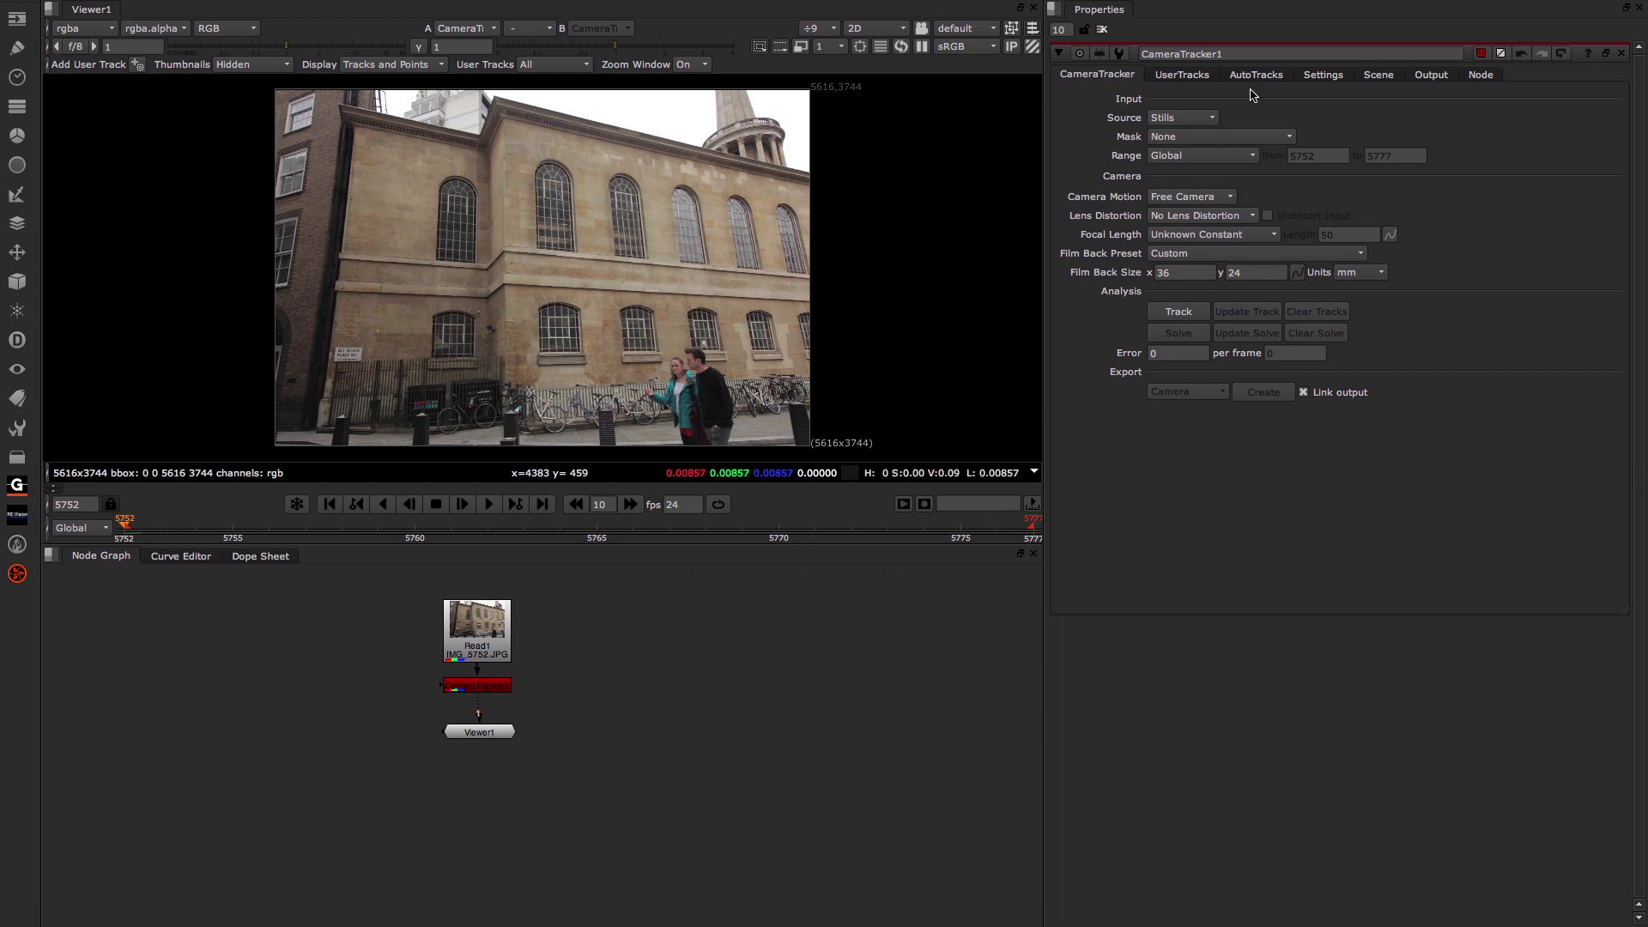
On the Settings tab, check the feature previews and set Number of Features to 300
{"action": "left_click", "coordinate": [1321, 77]}
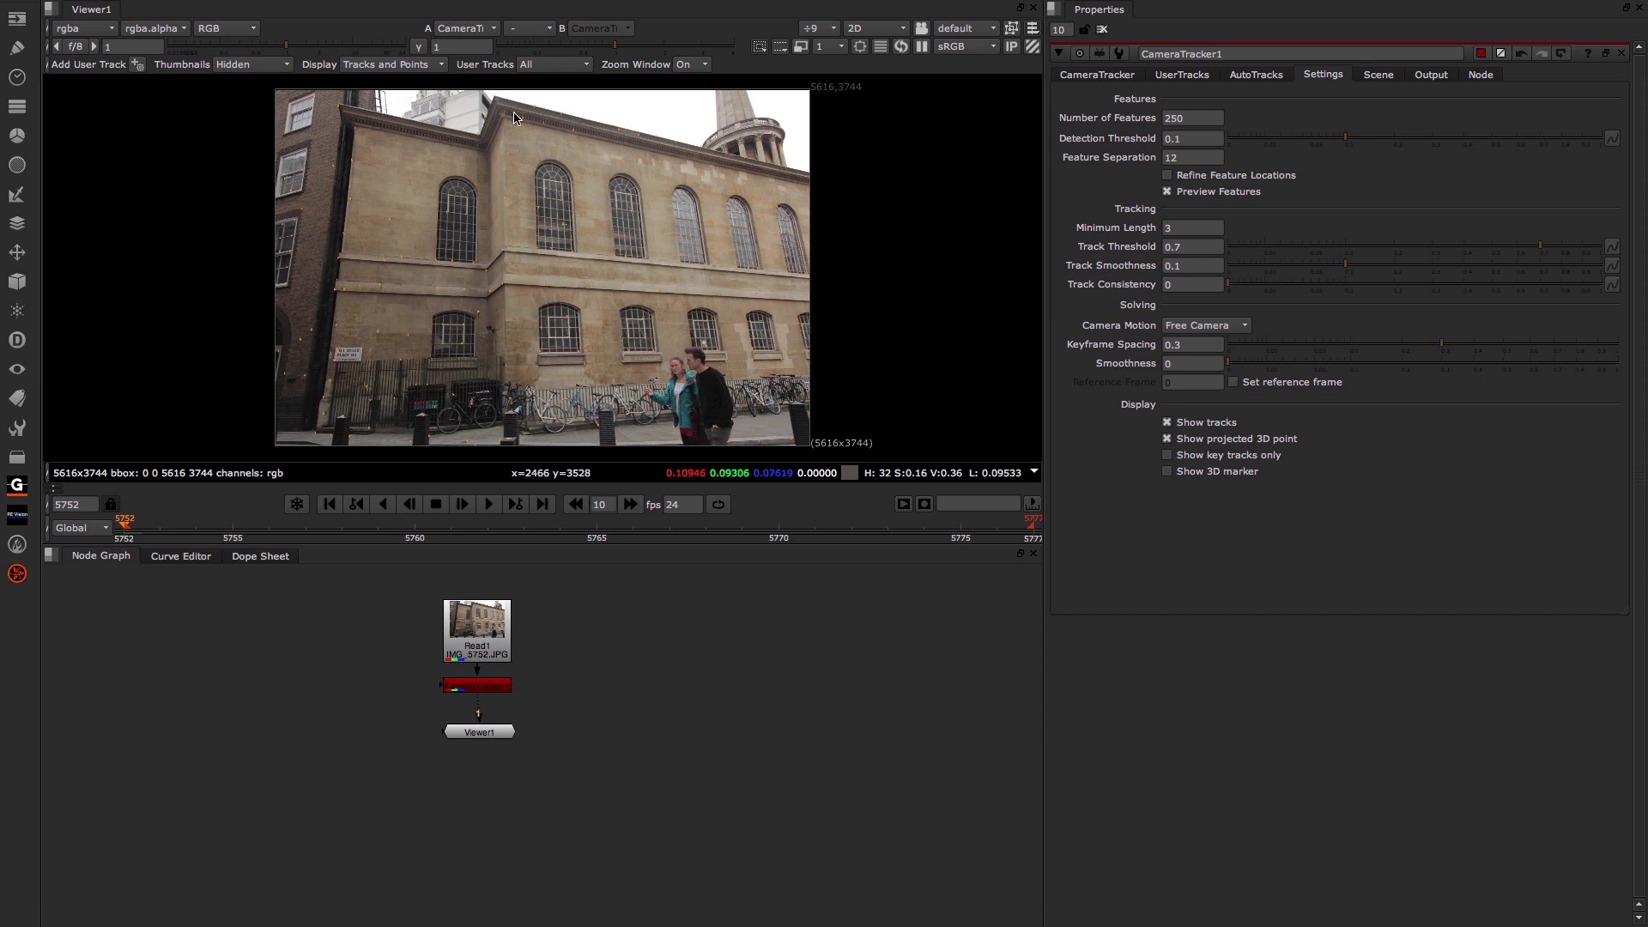
{"action": "scroll", "coordinate": [391, 318], "scroll_direction": "up", "scroll_amount": 6}
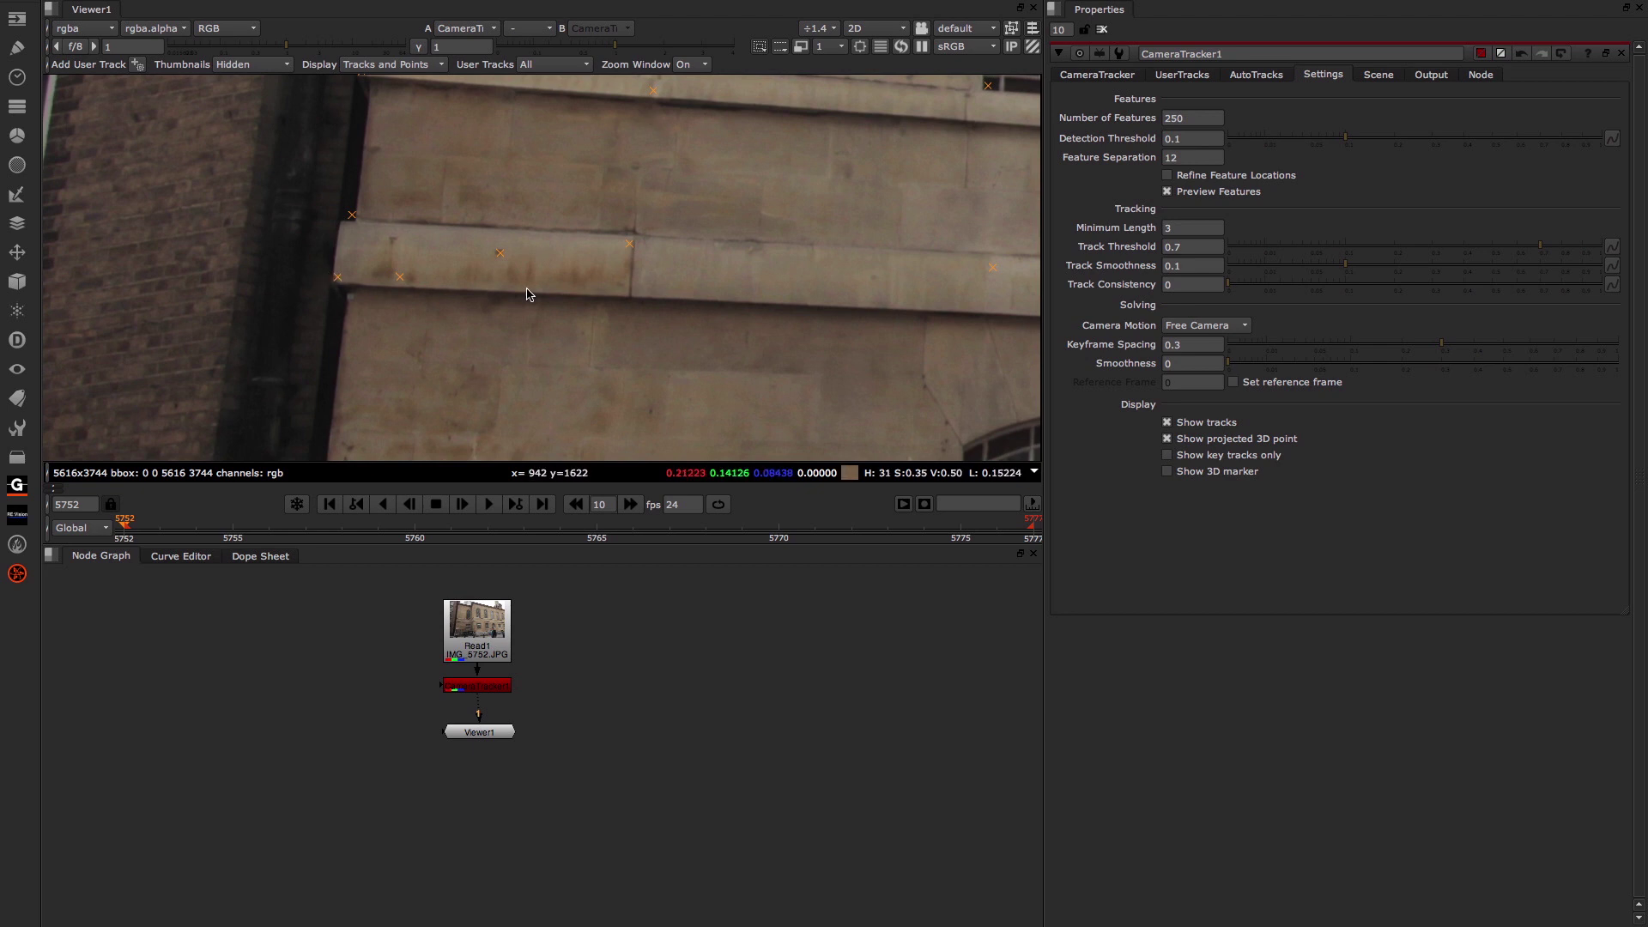
{"action": "key", "text": "f"}
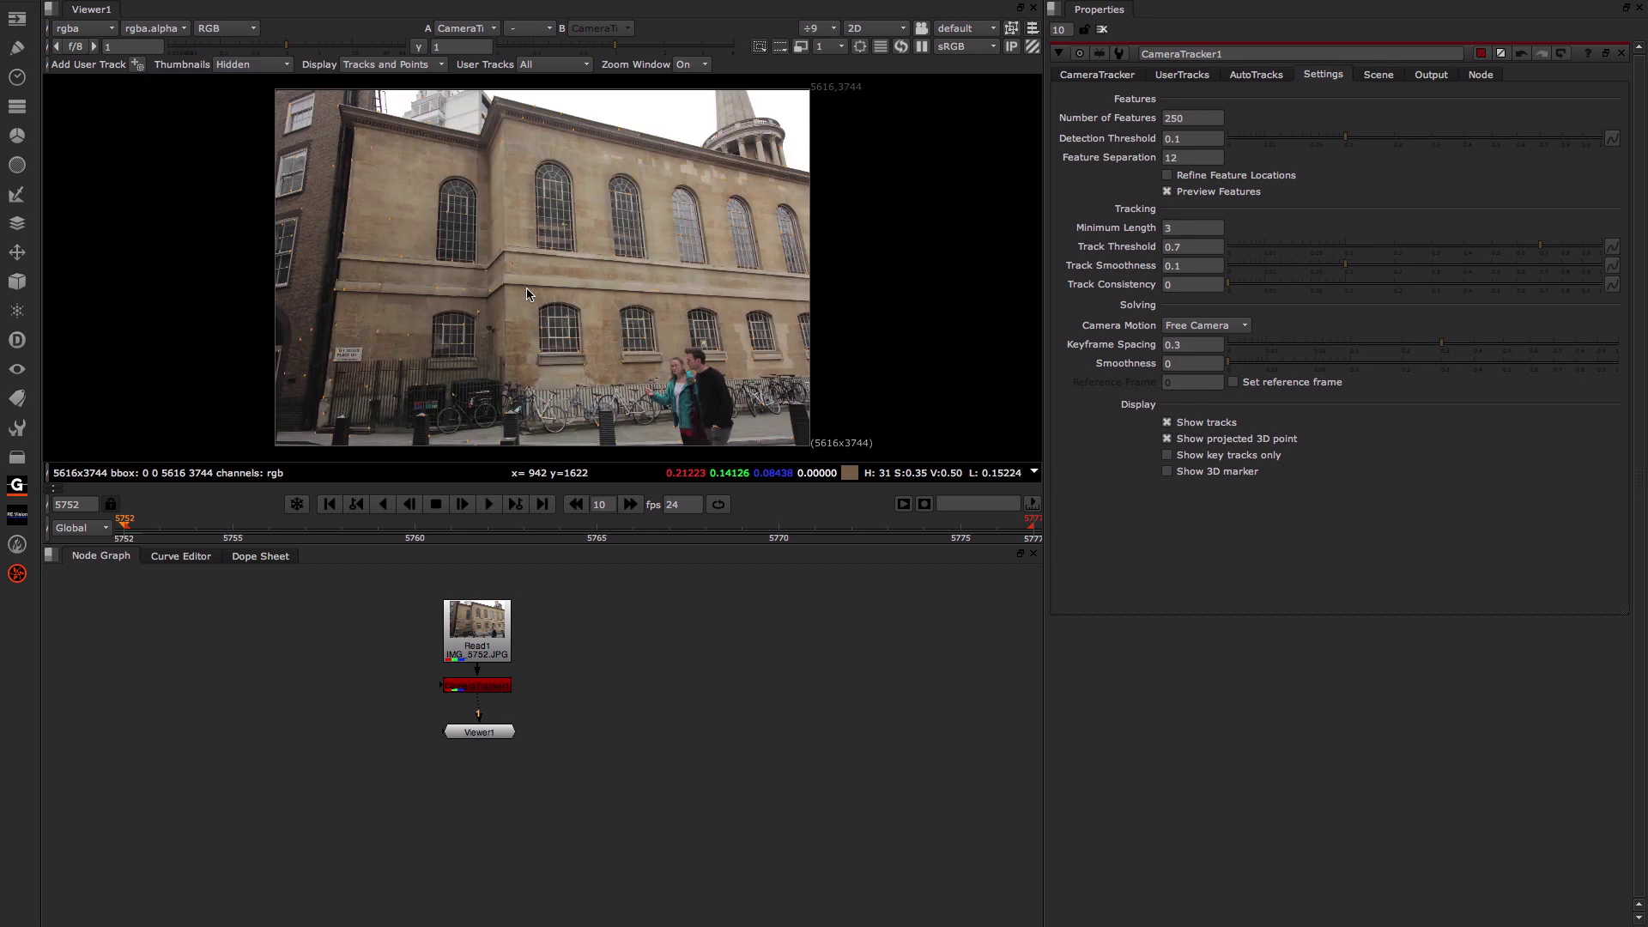
{"action": "double_click", "coordinate": [1196, 120]}
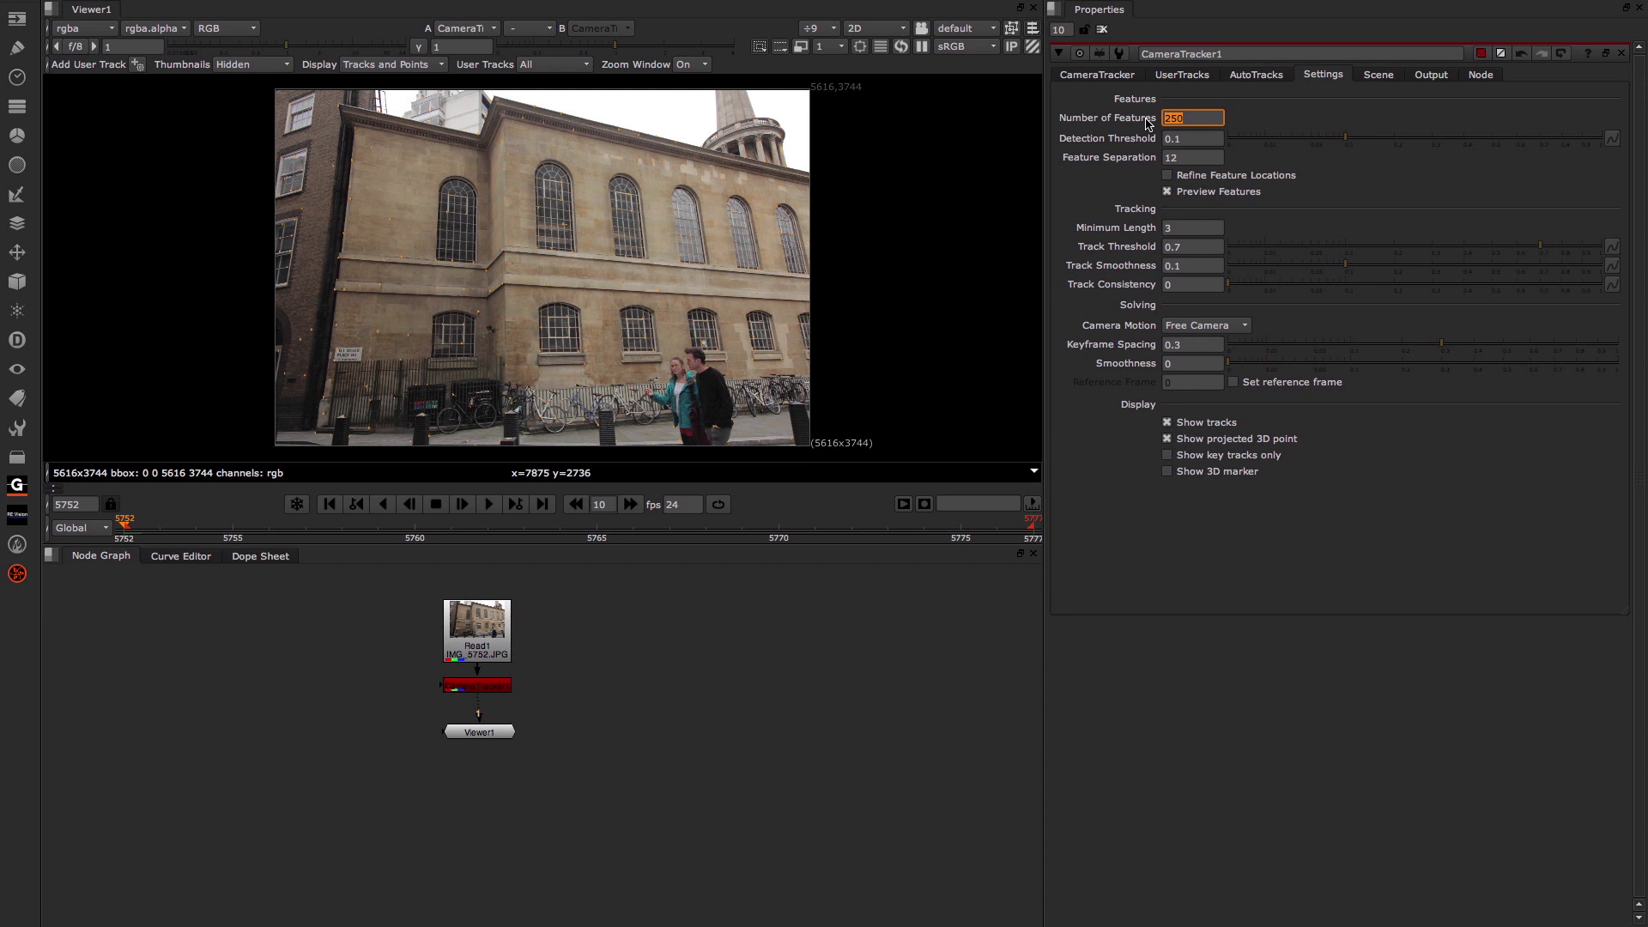
{"action": "type", "text": "300"}
{"action": "key", "text": "Return"}
Test Detection Threshold values, settle it at 0.1, and set Feature Separation to 12
{"action": "left_click_drag", "start_coordinate": [1271, 138], "coordinate": [1259, 137]}
{"action": "left_click", "coordinate": [1463, 139]}
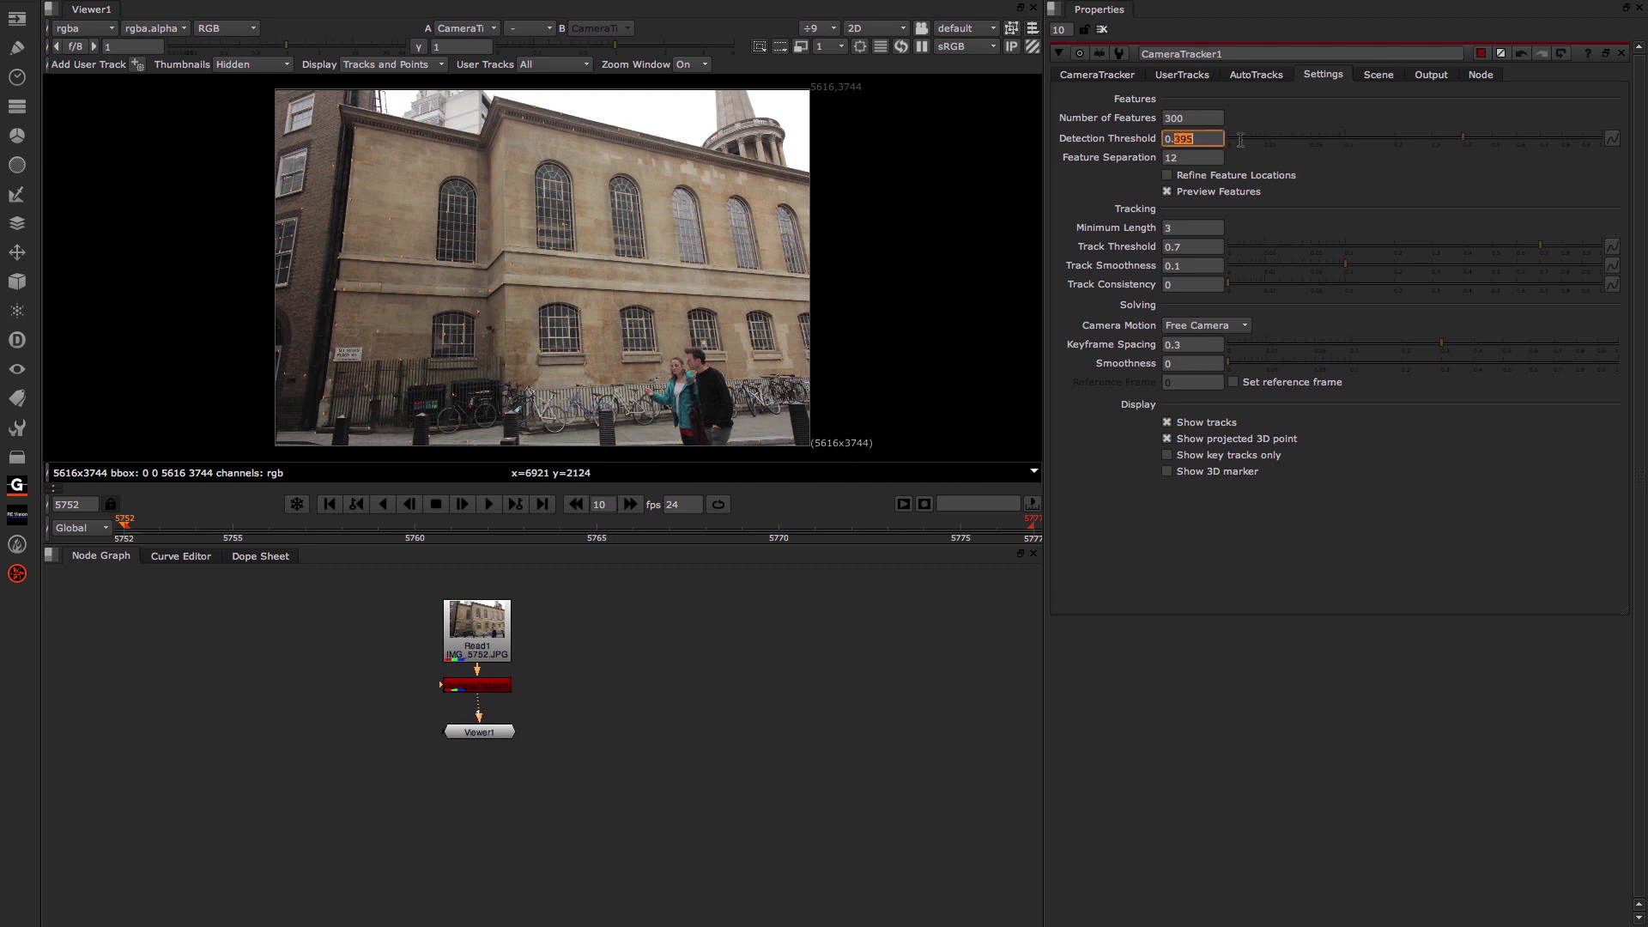
{"action": "left_click_drag", "start_coordinate": [1175, 139], "coordinate": [1243, 144]}
{"action": "type", "text": "1"}
{"action": "key", "text": "Return"}
{"action": "left_click", "coordinate": [1187, 156]}
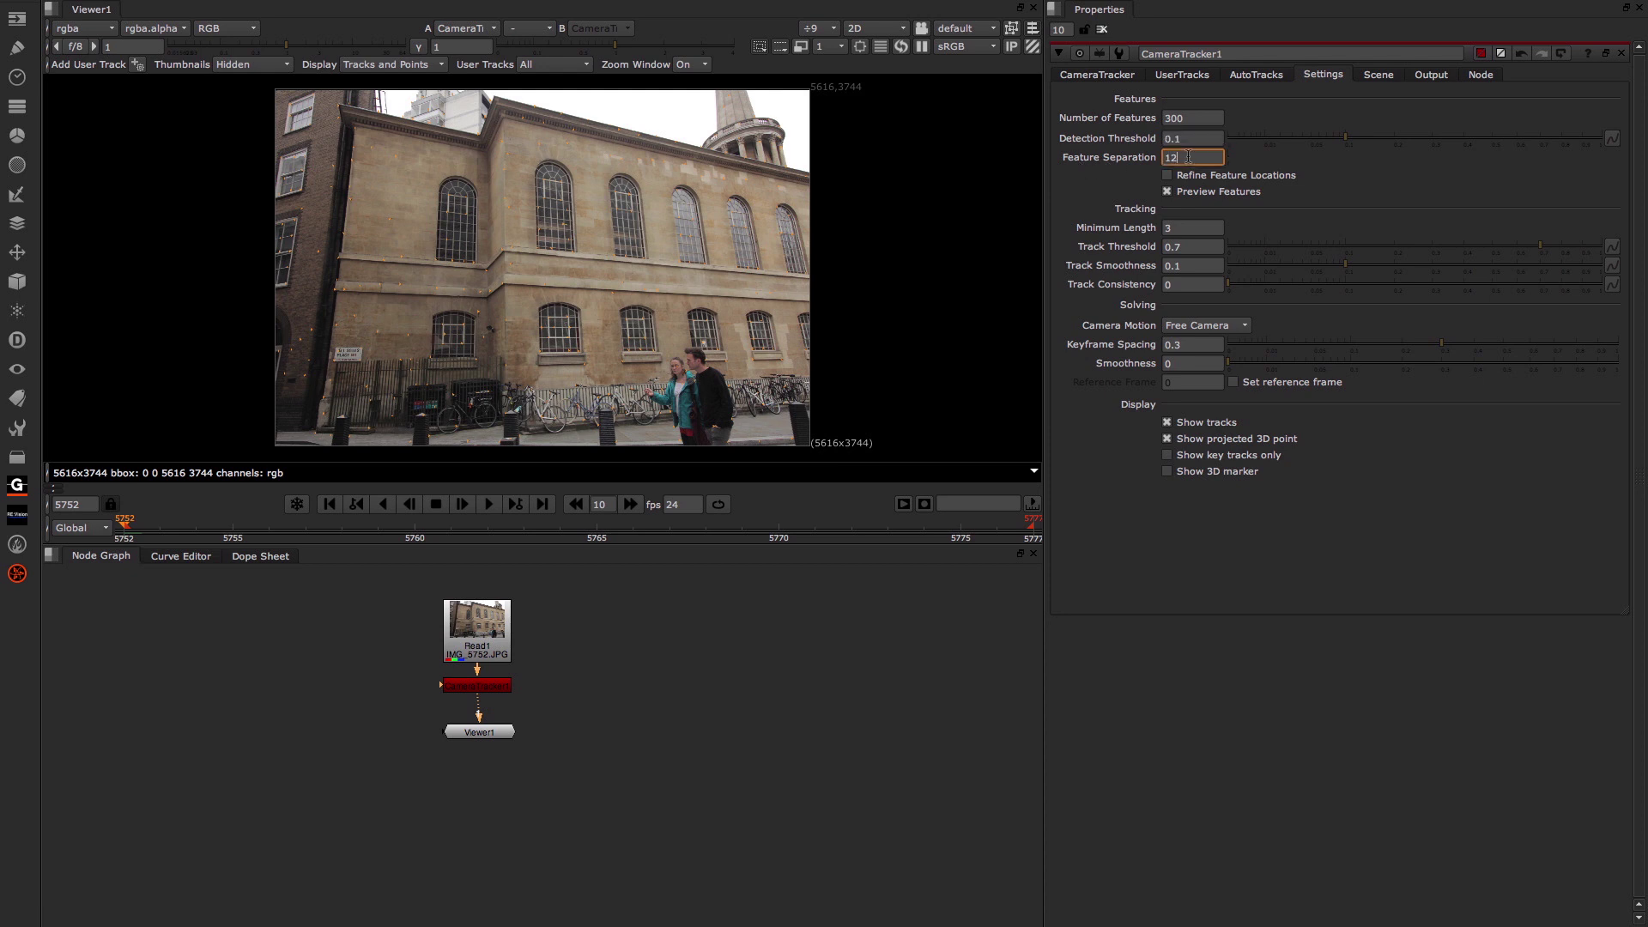
{"action": "double_click", "coordinate": [1188, 156]}
{"action": "type", "text": "2"}
{"action": "type", "text": "0"}
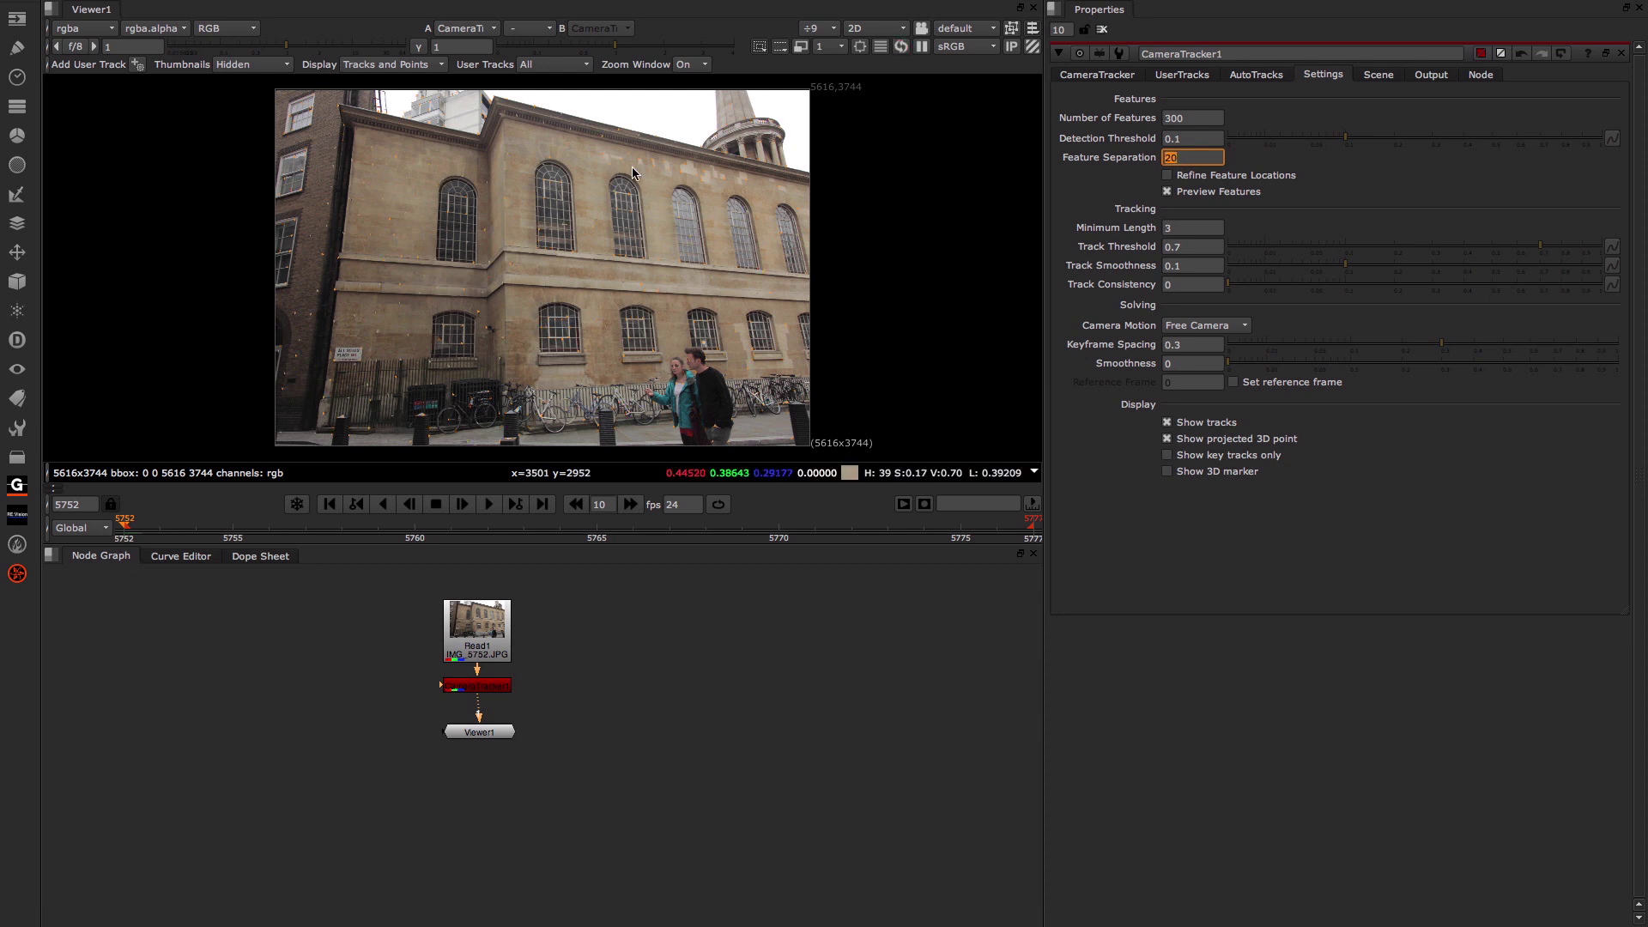
{"action": "type", "text": "12"}
{"action": "key", "text": "Return"}
Commit Feature Separation 12 and turn on Refine Feature Locations
{"action": "left_click", "coordinate": [1178, 159]}
{"action": "scroll", "coordinate": [595, 327], "scroll_direction": "up", "scroll_amount": 6}
{"action": "scroll", "coordinate": [594, 327], "scroll_direction": "up", "scroll_amount": 3}
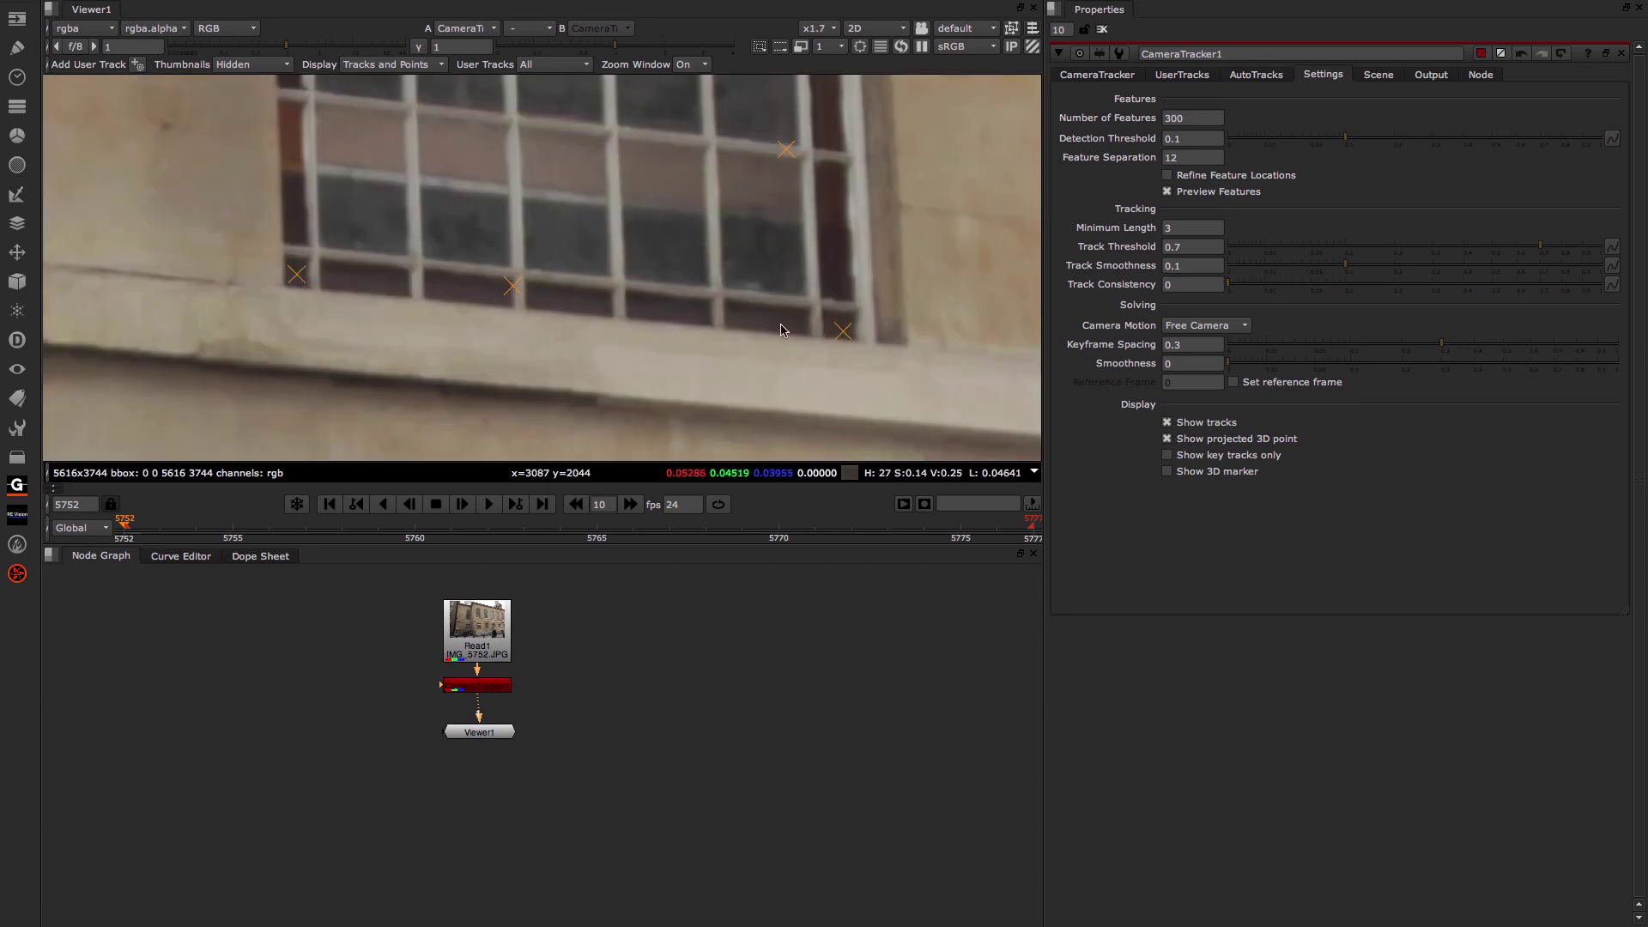
{"action": "left_click", "coordinate": [1168, 176]}
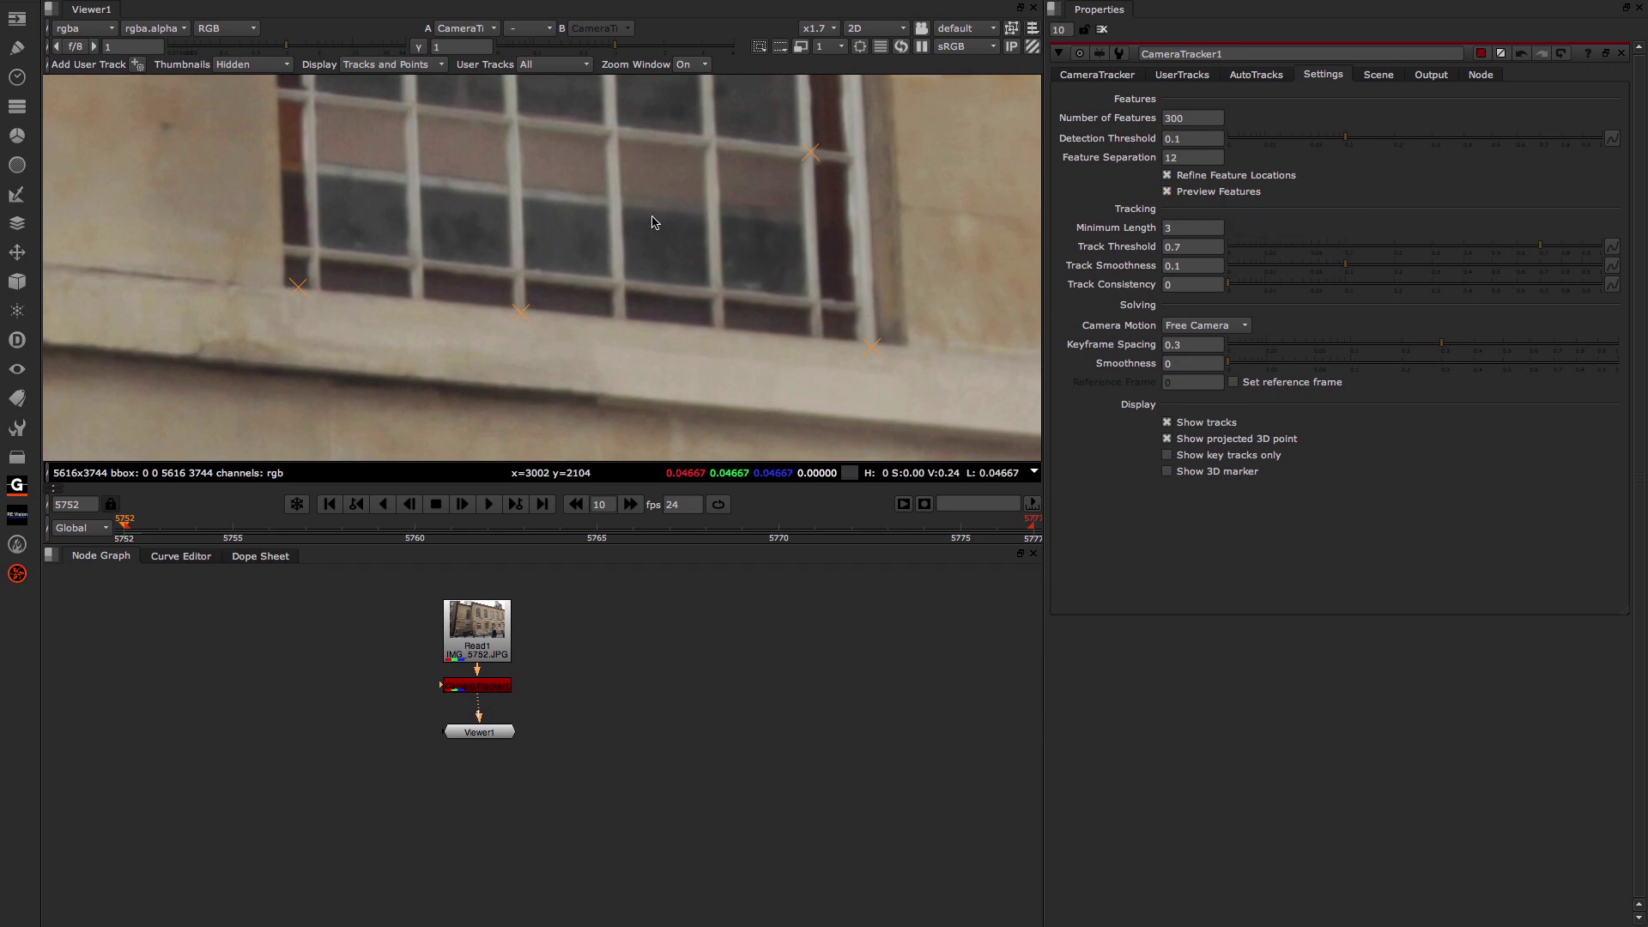
{"action": "scroll", "coordinate": [616, 266], "scroll_direction": "down", "scroll_amount": 10}
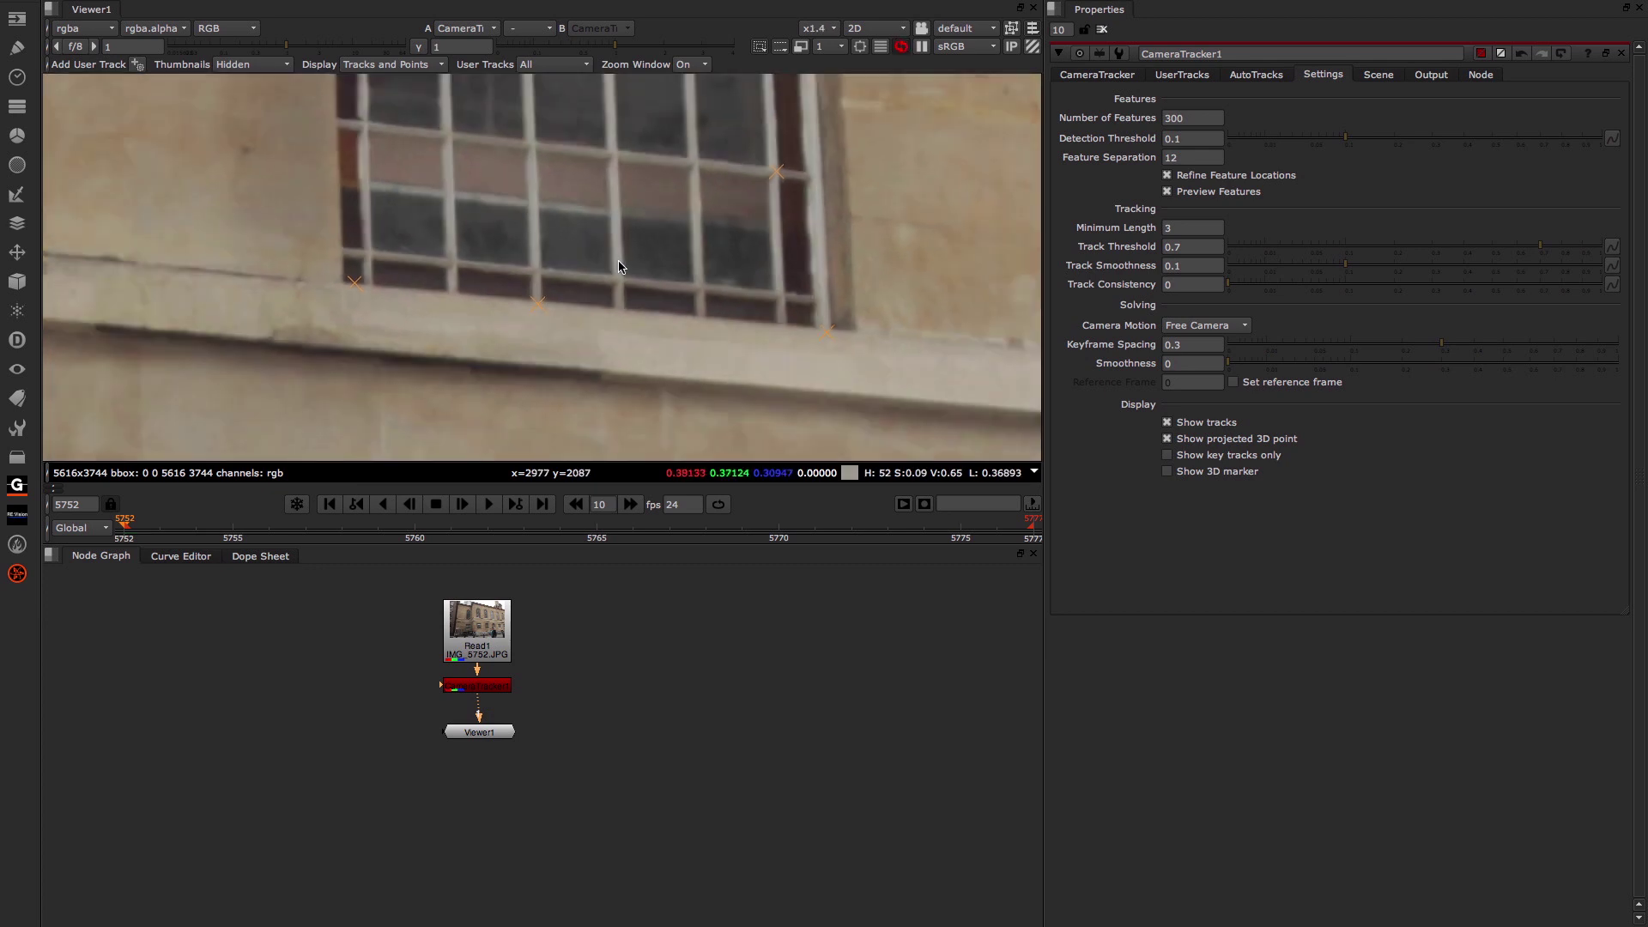
{"action": "scroll", "coordinate": [618, 260], "scroll_direction": "down", "scroll_amount": 2}
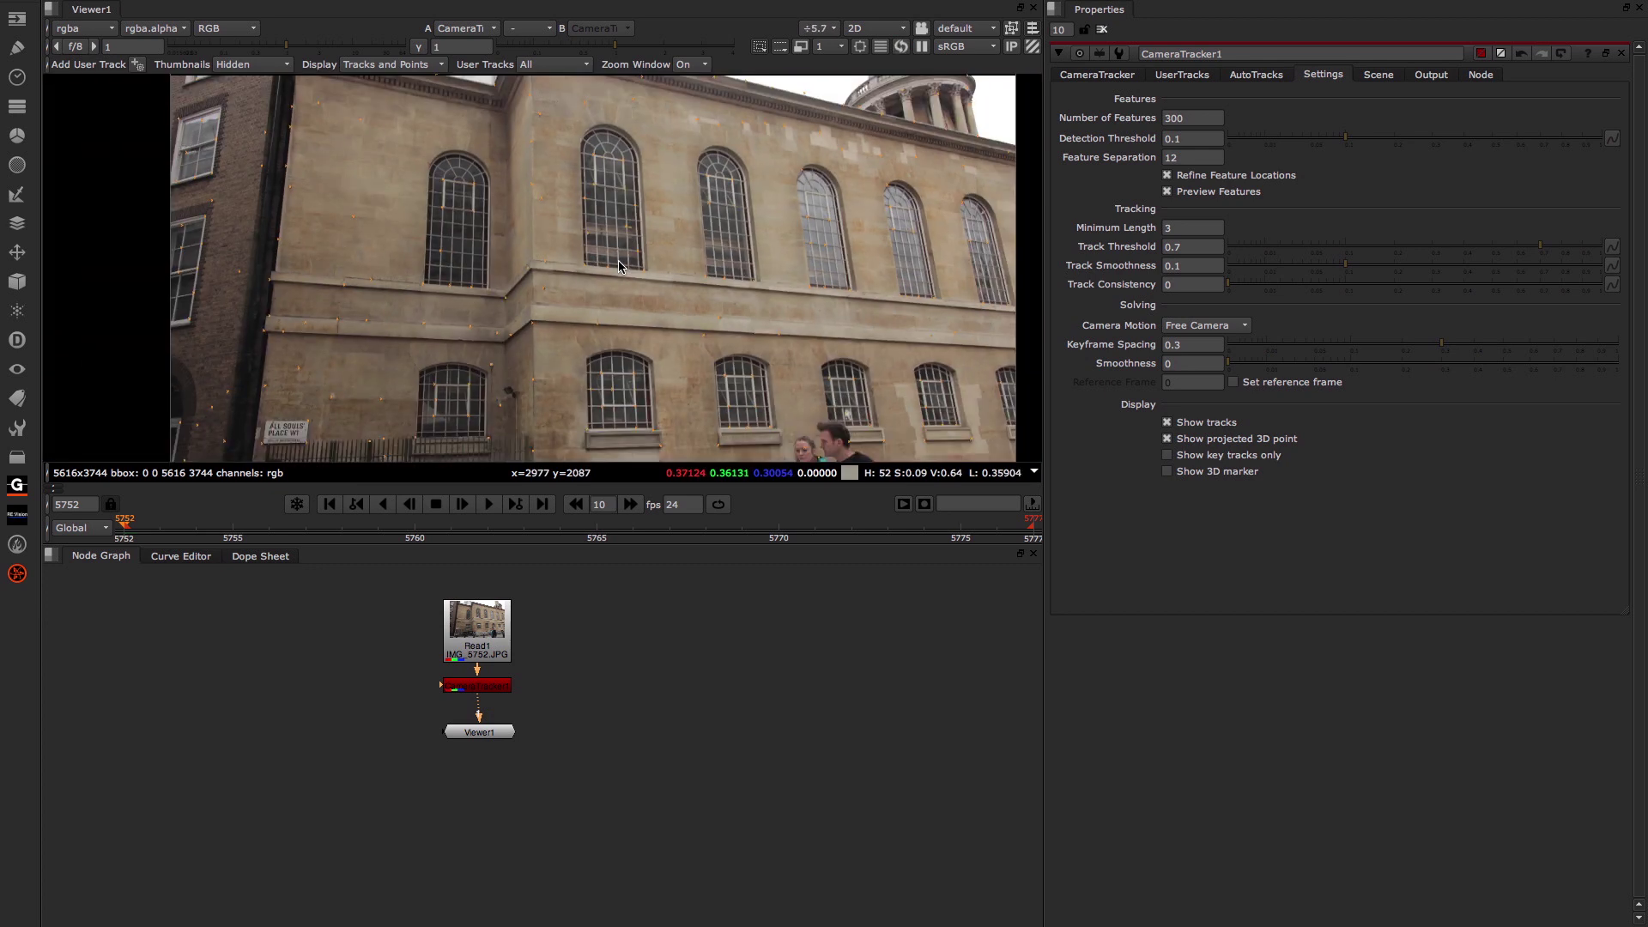
{"action": "scroll", "coordinate": [676, 267], "scroll_direction": "down", "scroll_amount": 4}
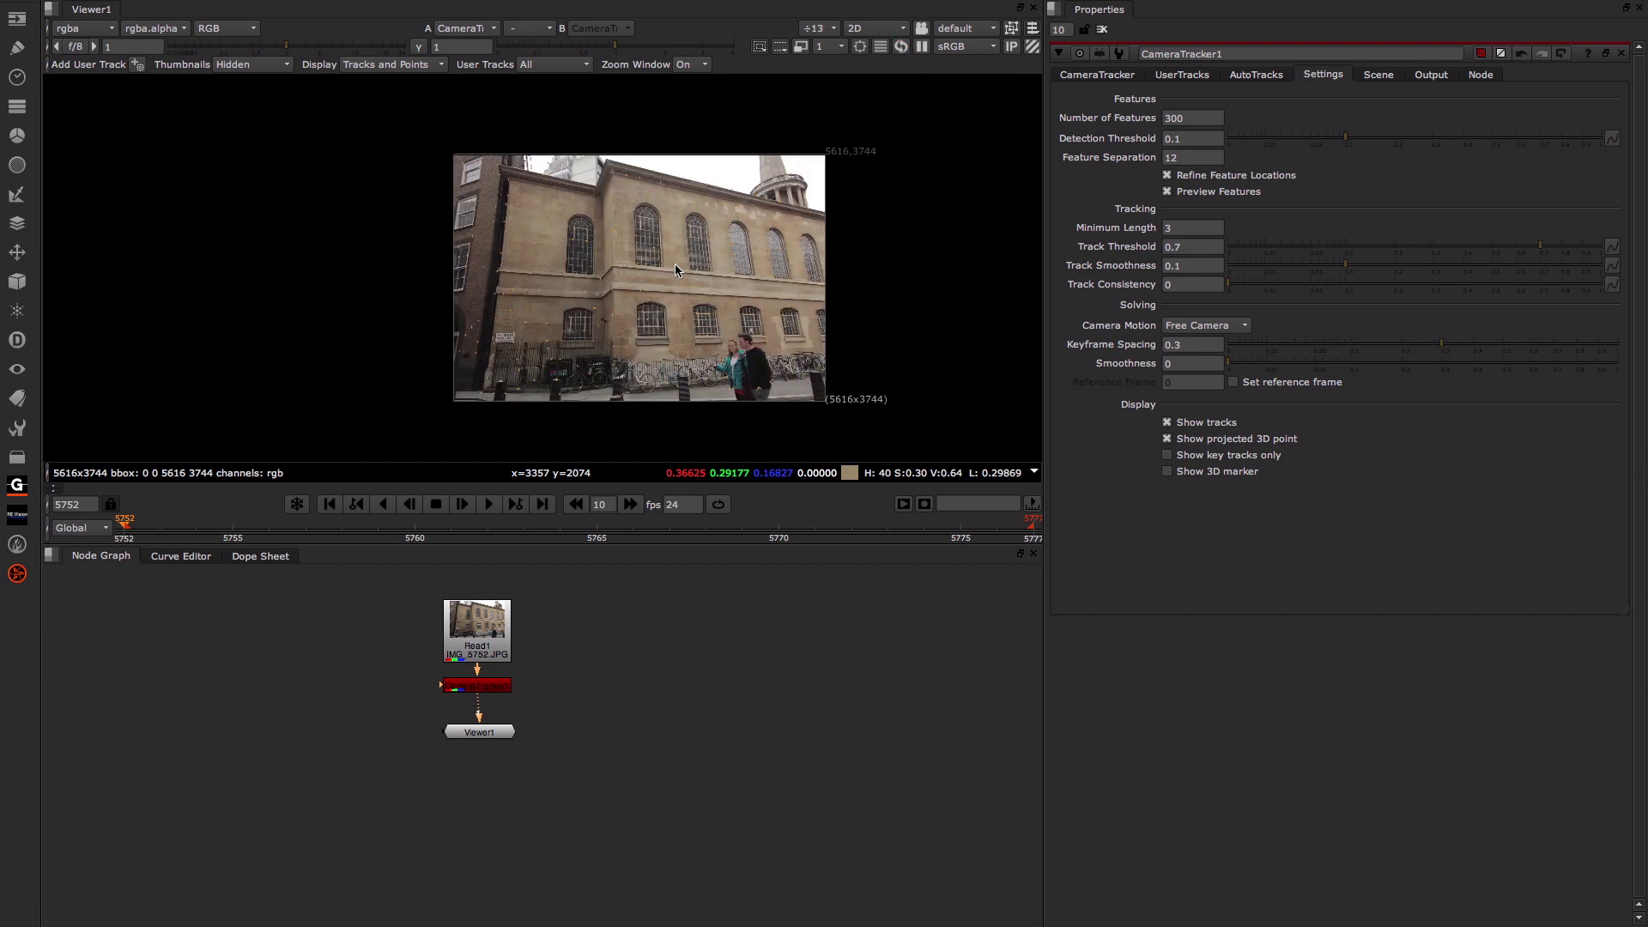
{"action": "scroll", "coordinate": [675, 265], "scroll_direction": "up", "scroll_amount": 2}
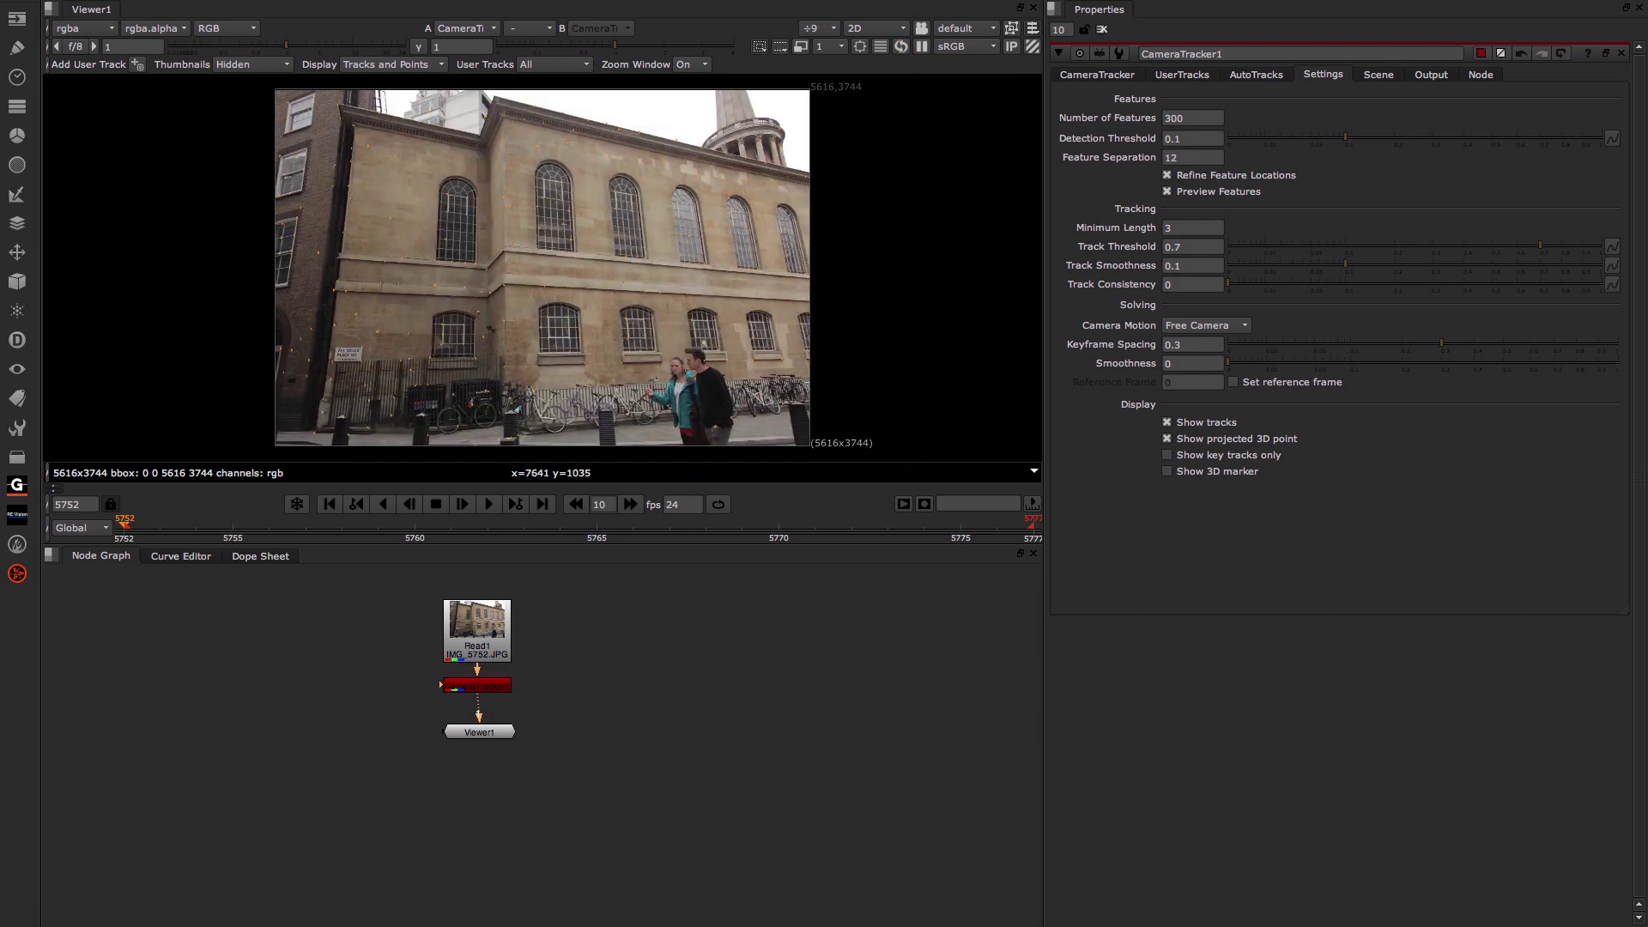
{"action": "left_click", "coordinate": [1104, 79]}
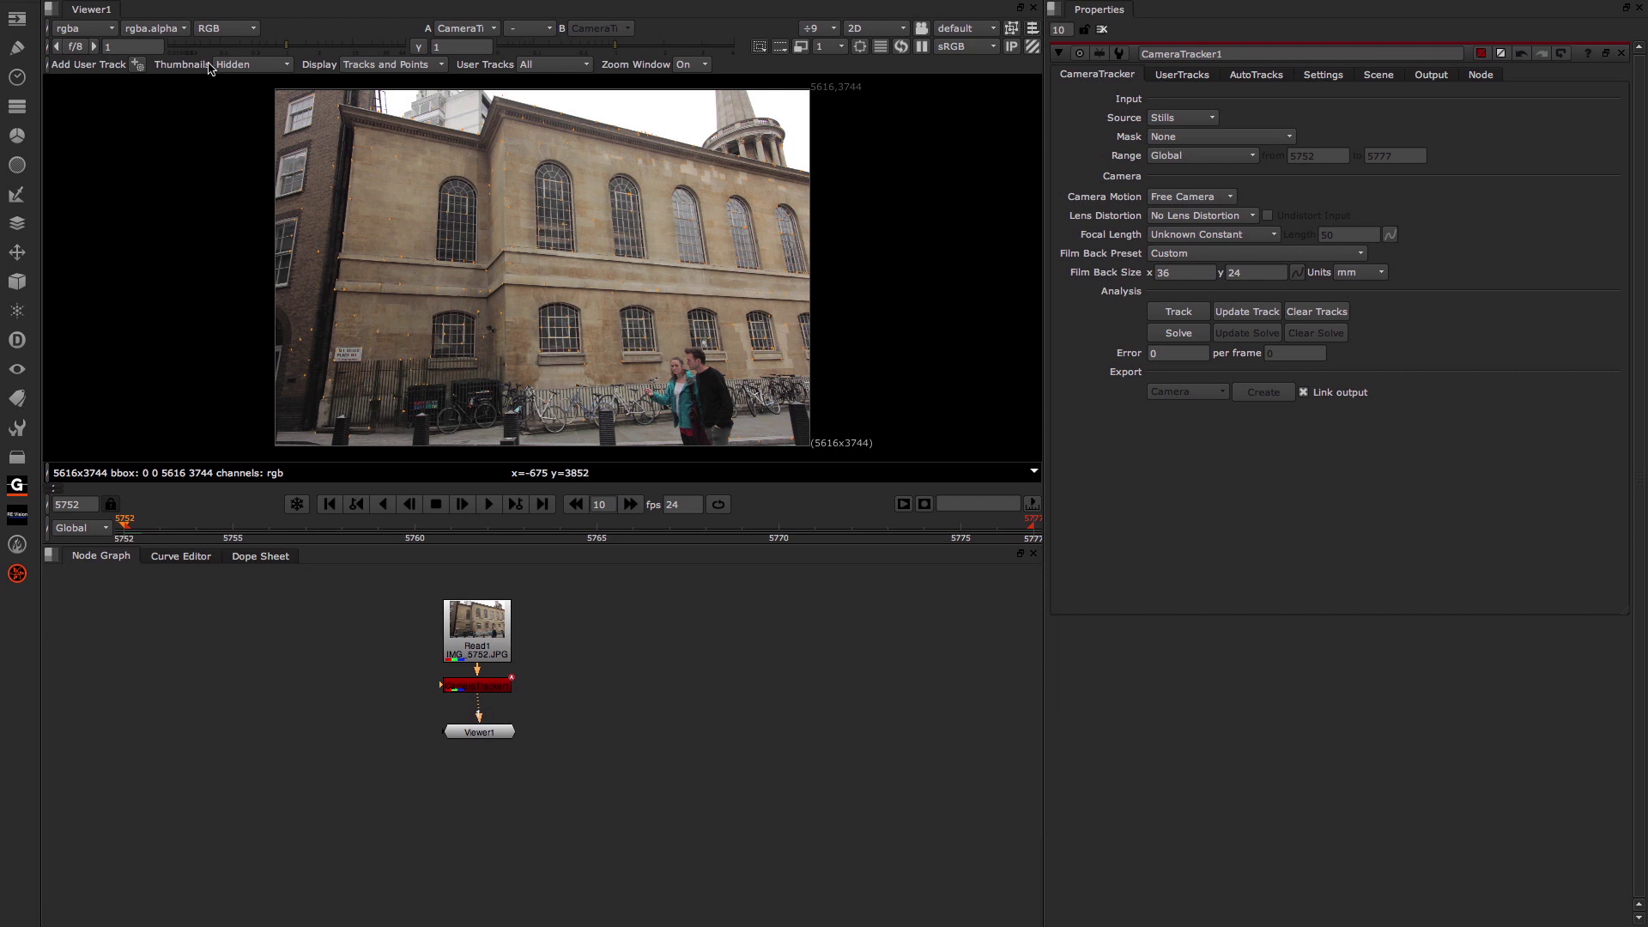
Show all stills as thumbnails in a smaller strip beneath the viewer and jump to frame 5765
{"action": "left_click", "coordinate": [261, 66]}
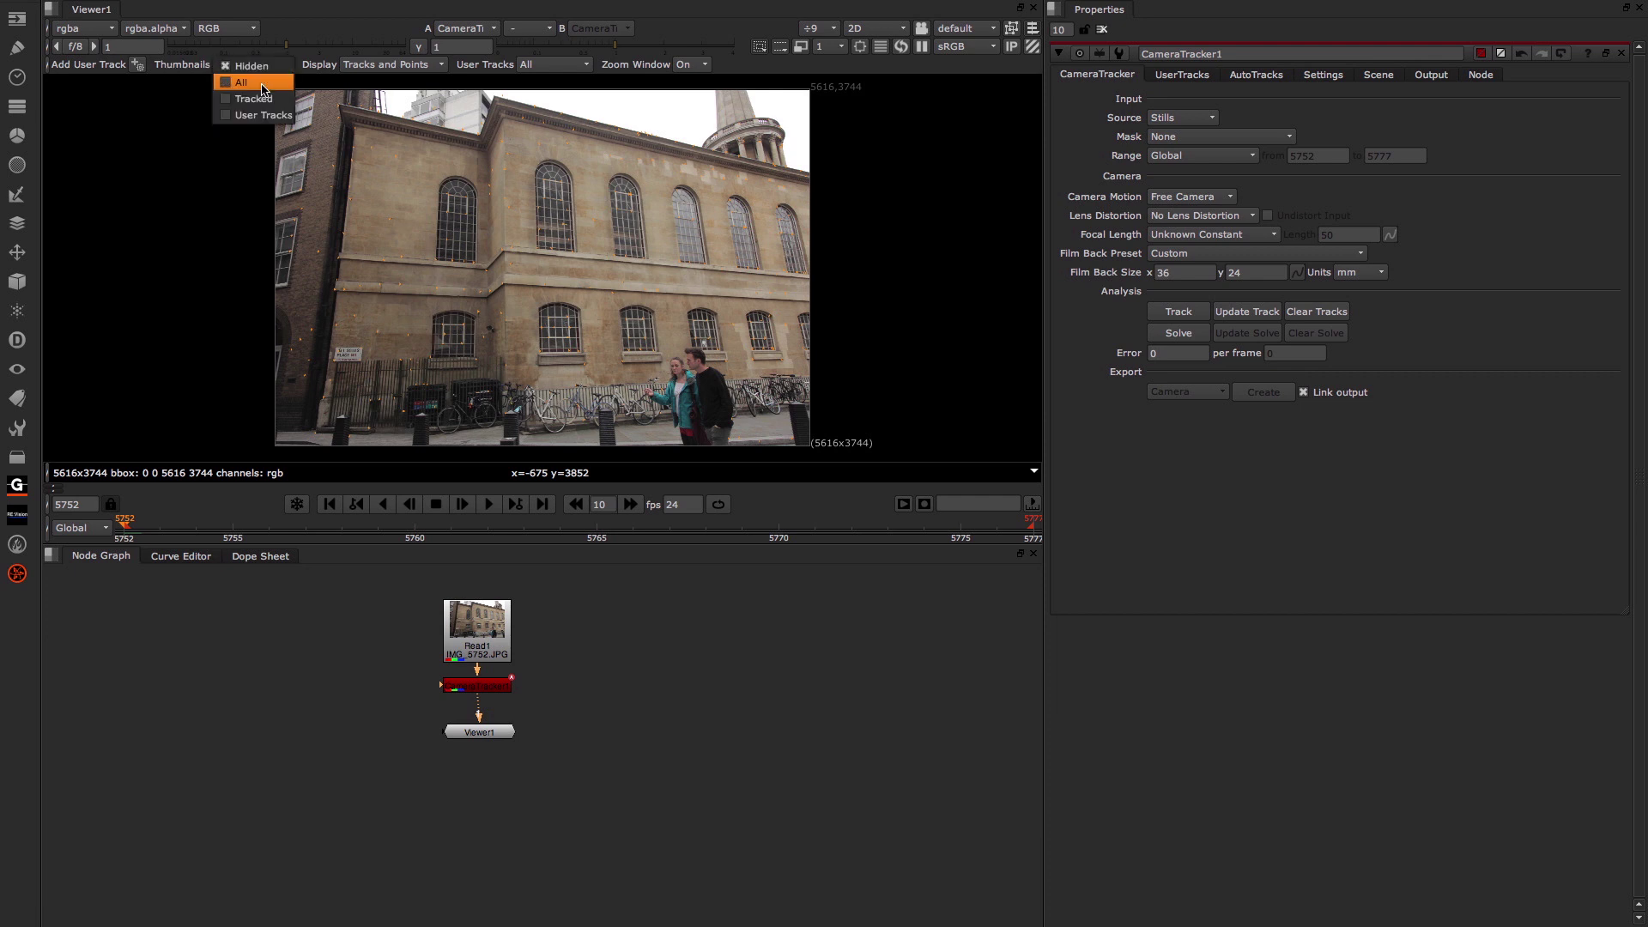
{"action": "left_click", "coordinate": [251, 83]}
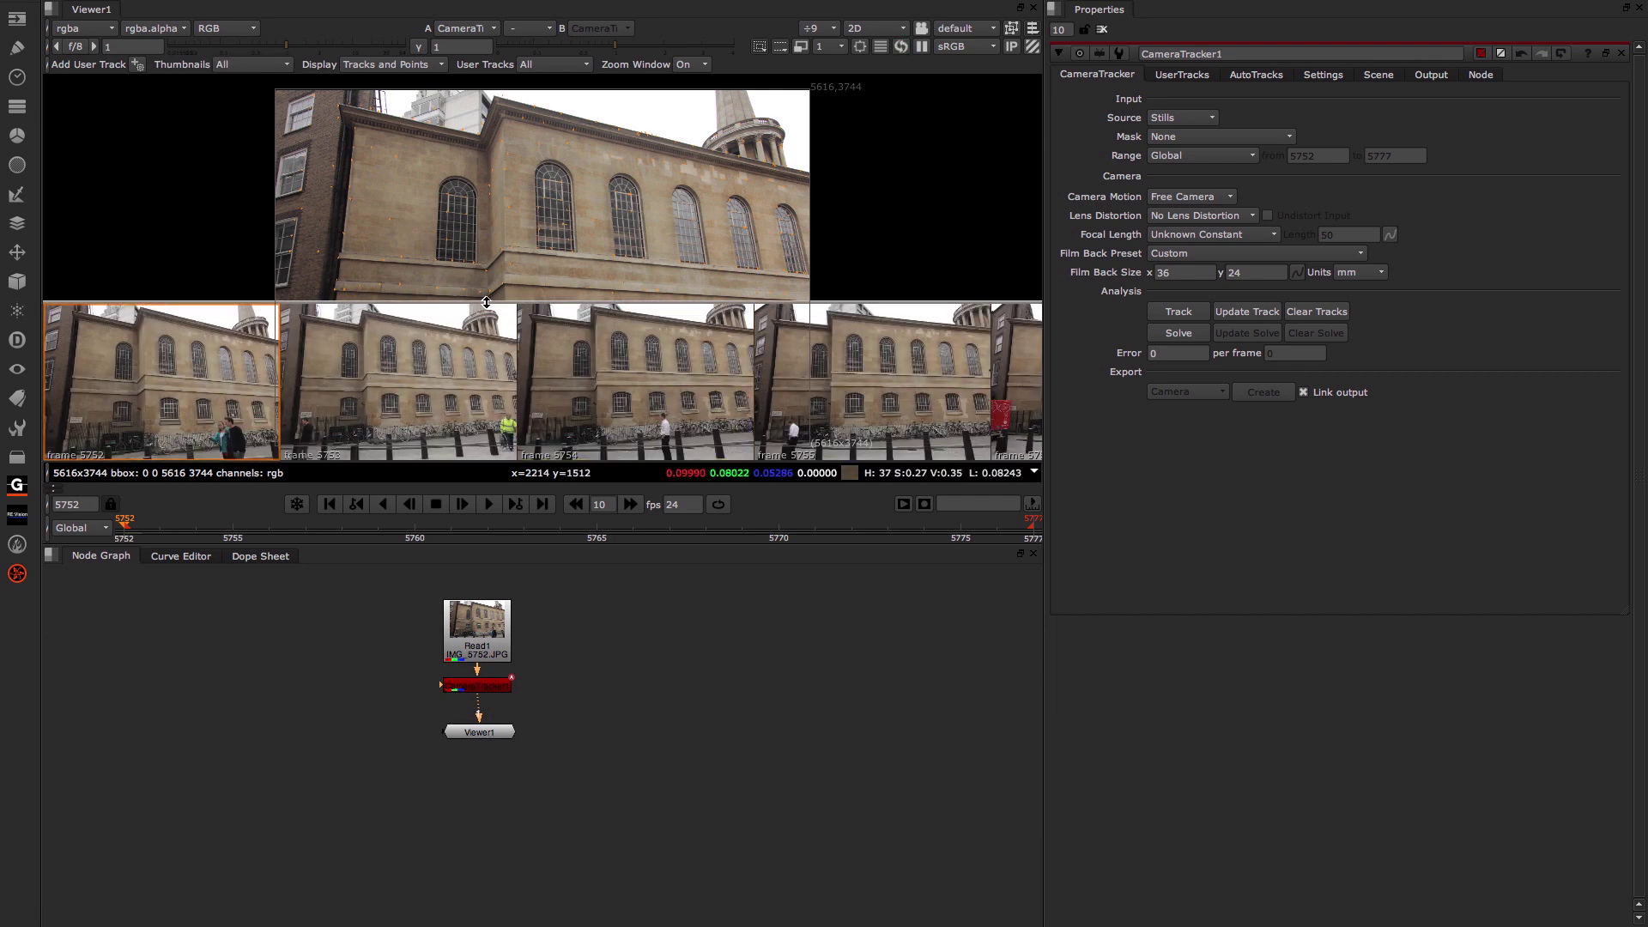
{"action": "left_click_drag", "start_coordinate": [486, 298], "coordinate": [497, 363]}
{"action": "scroll", "coordinate": [652, 420], "scroll_direction": "down", "scroll_amount": 1}
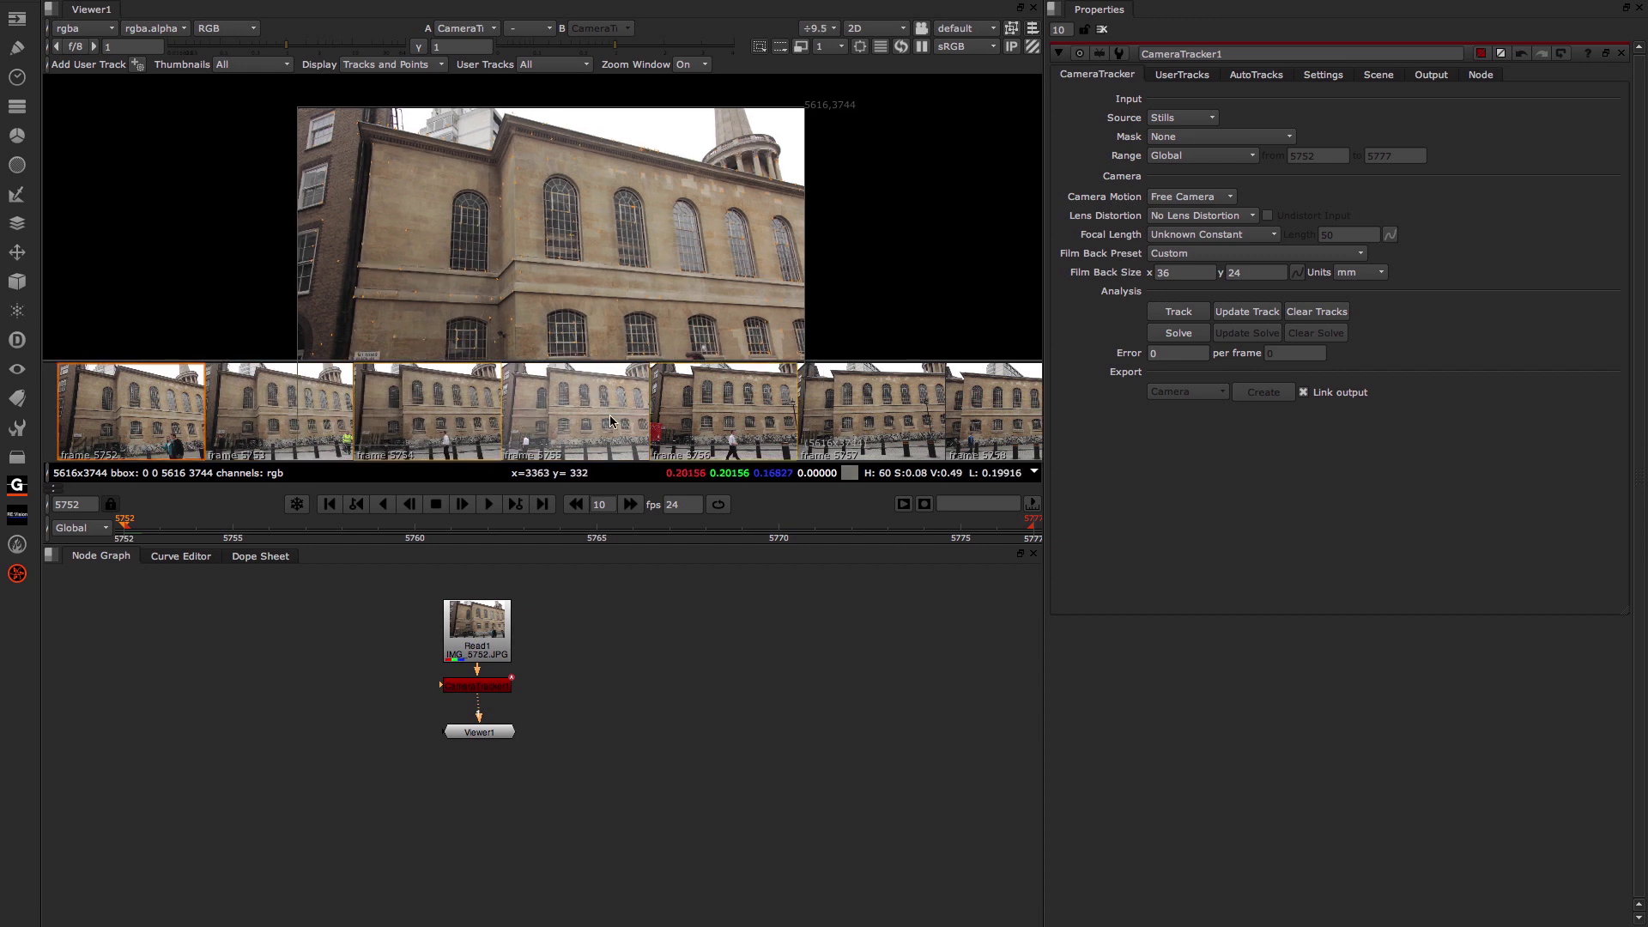
{"action": "scroll", "coordinate": [736, 419], "scroll_direction": "down", "scroll_amount": 5}
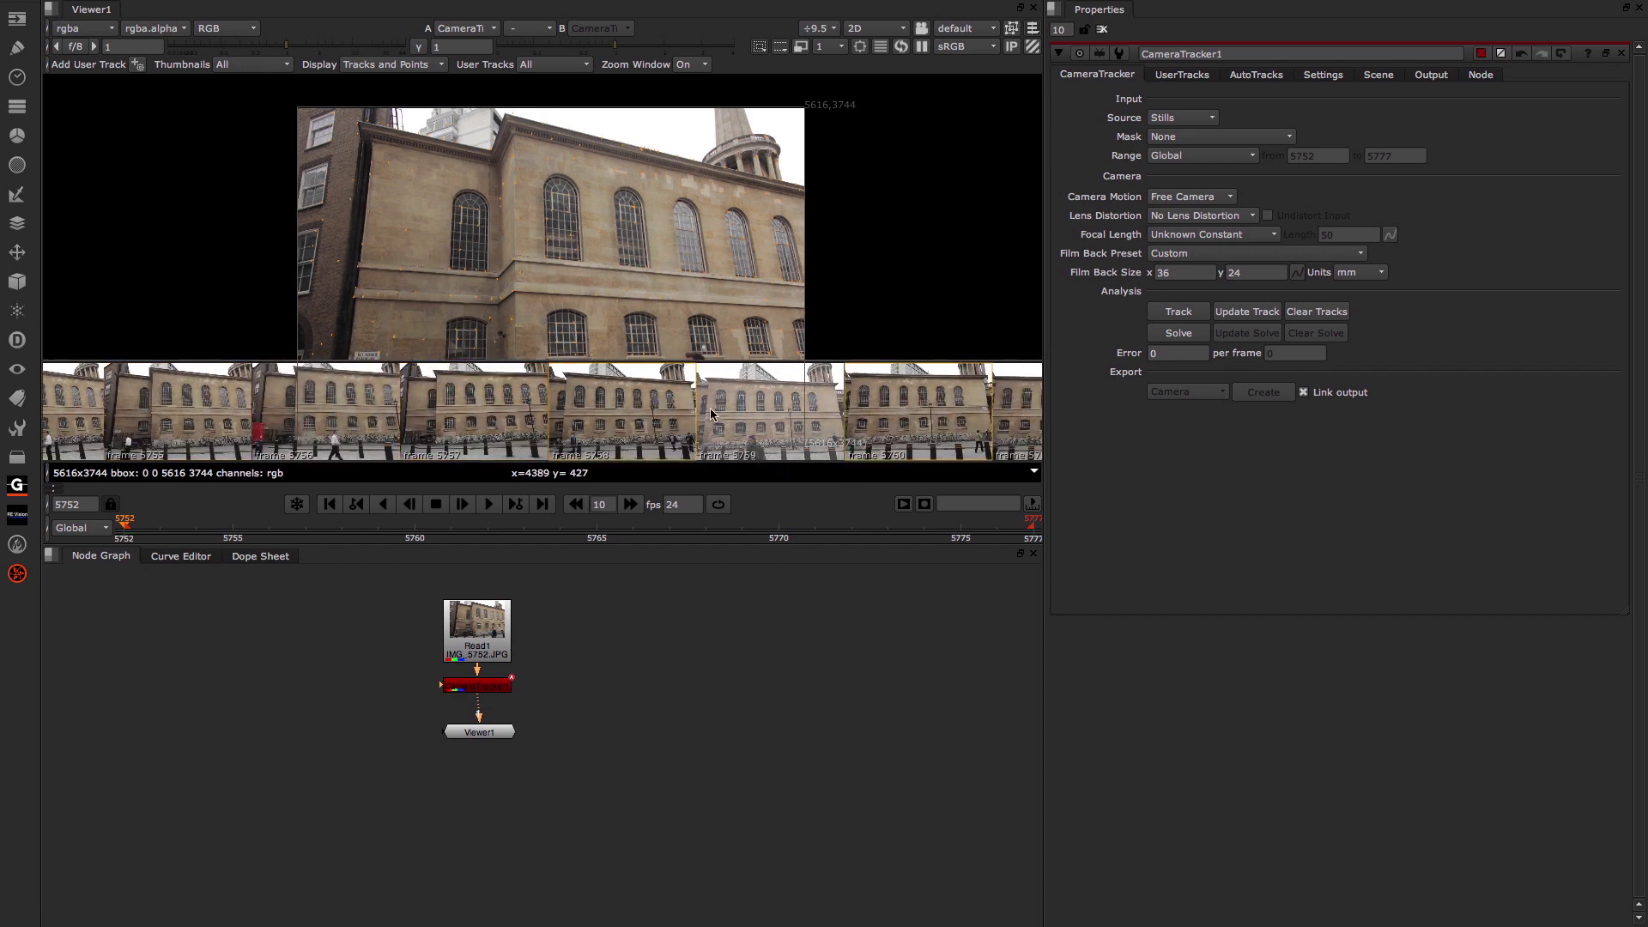
{"action": "scroll", "coordinate": [542, 419], "scroll_direction": "down", "scroll_amount": 6}
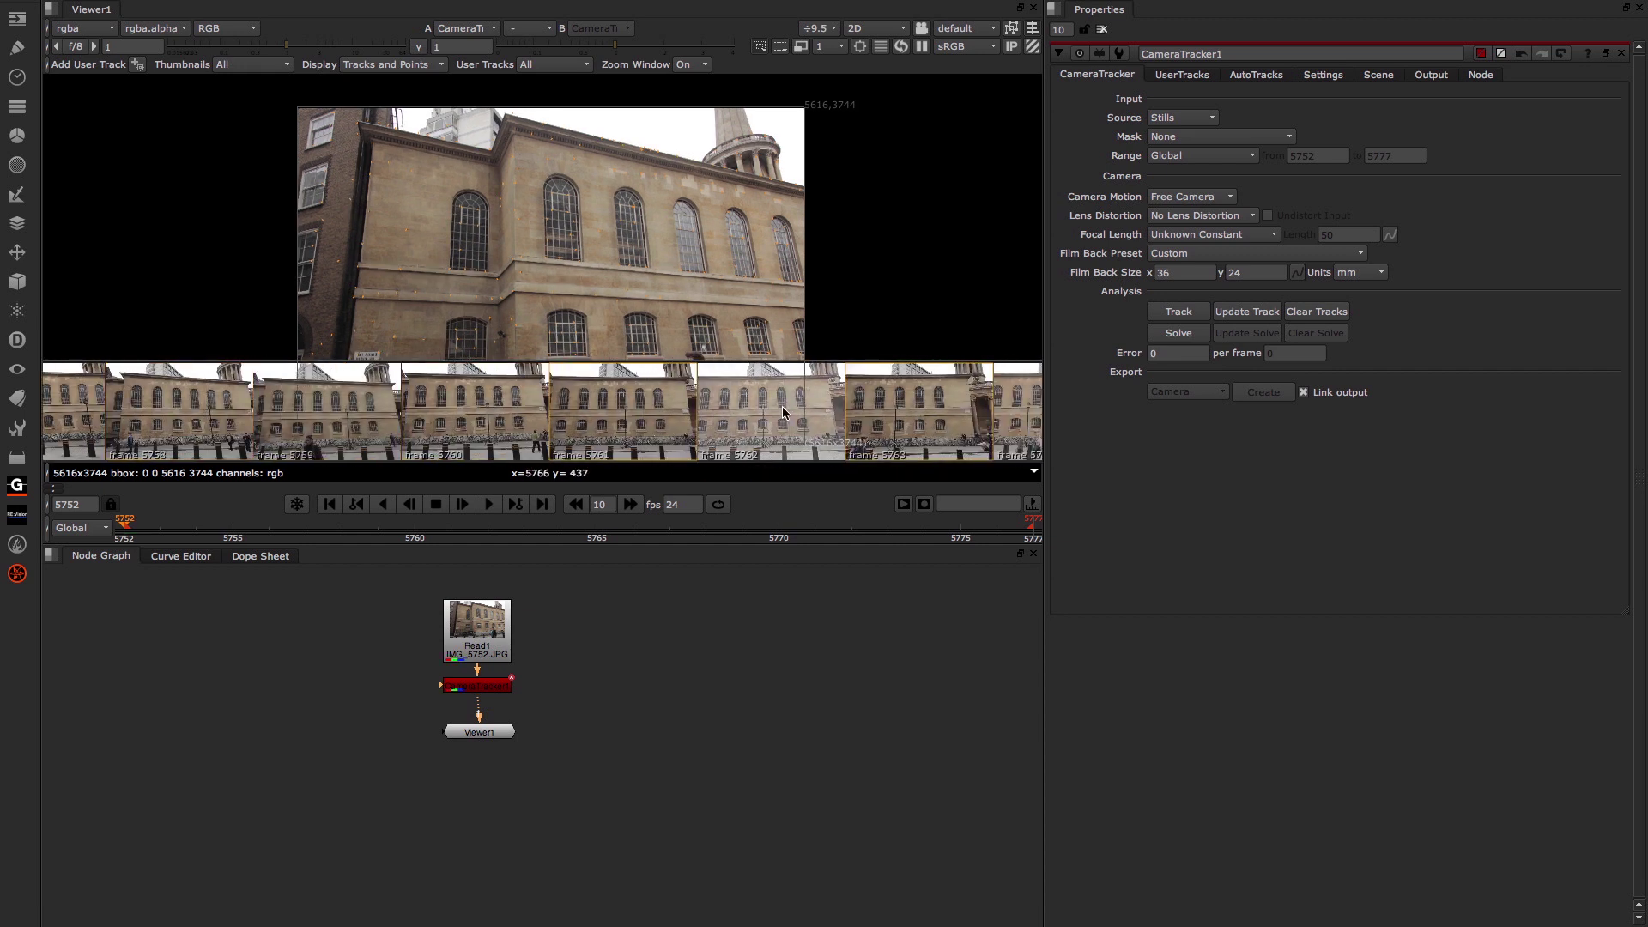
{"action": "left_click", "coordinate": [600, 421]}
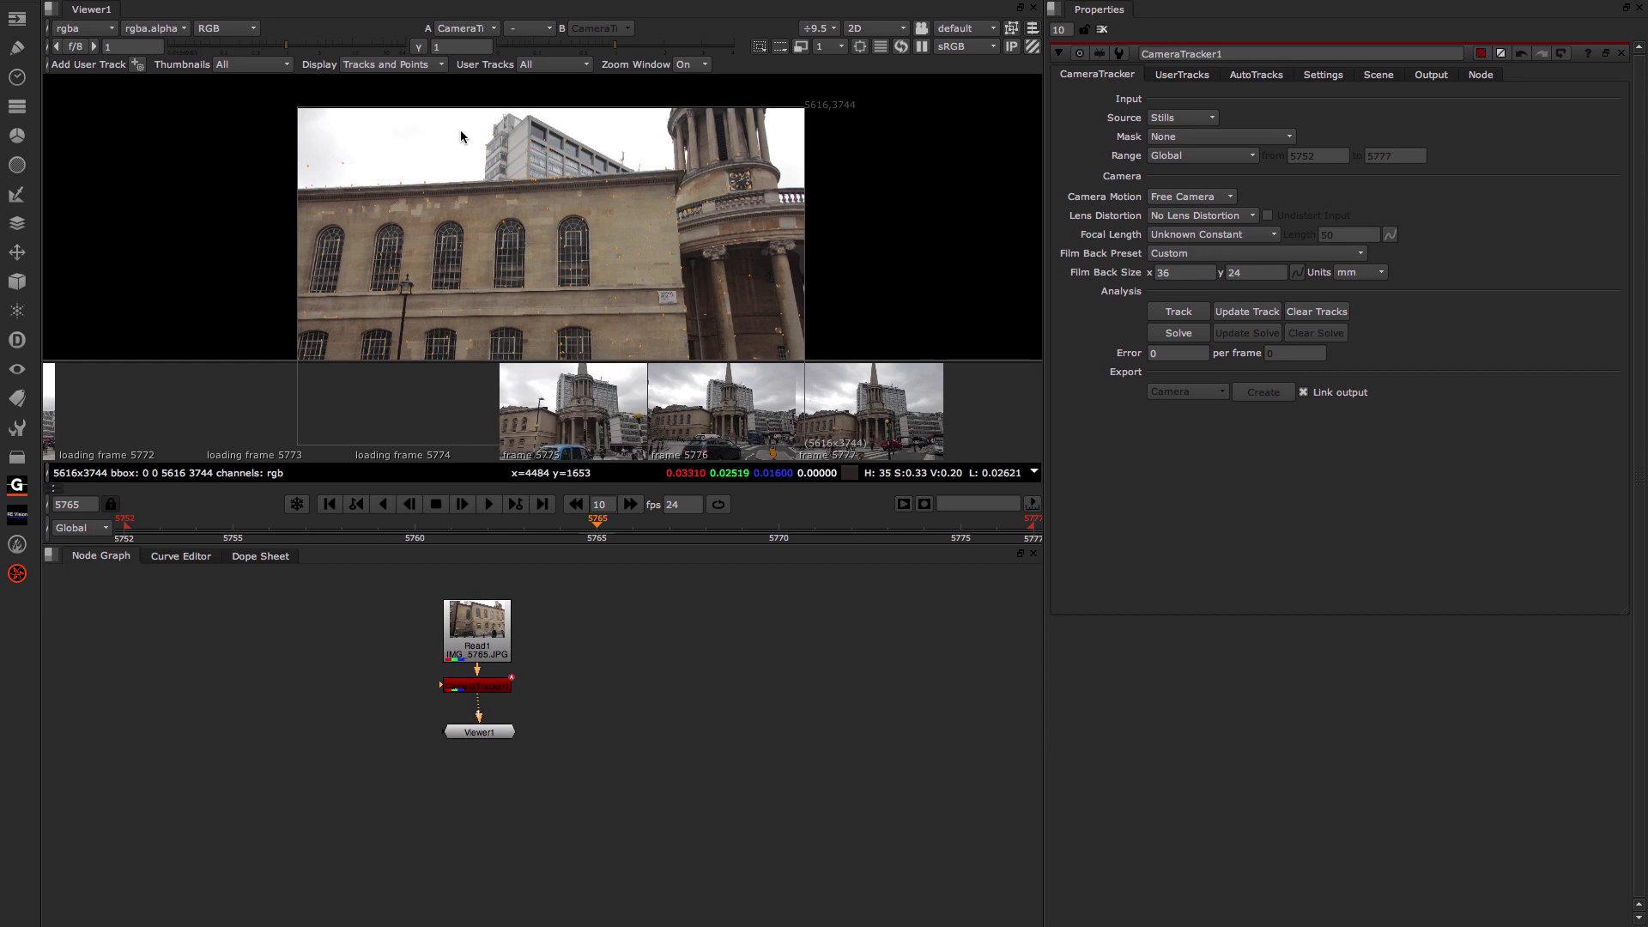
{"action": "left_click", "coordinate": [243, 66]}
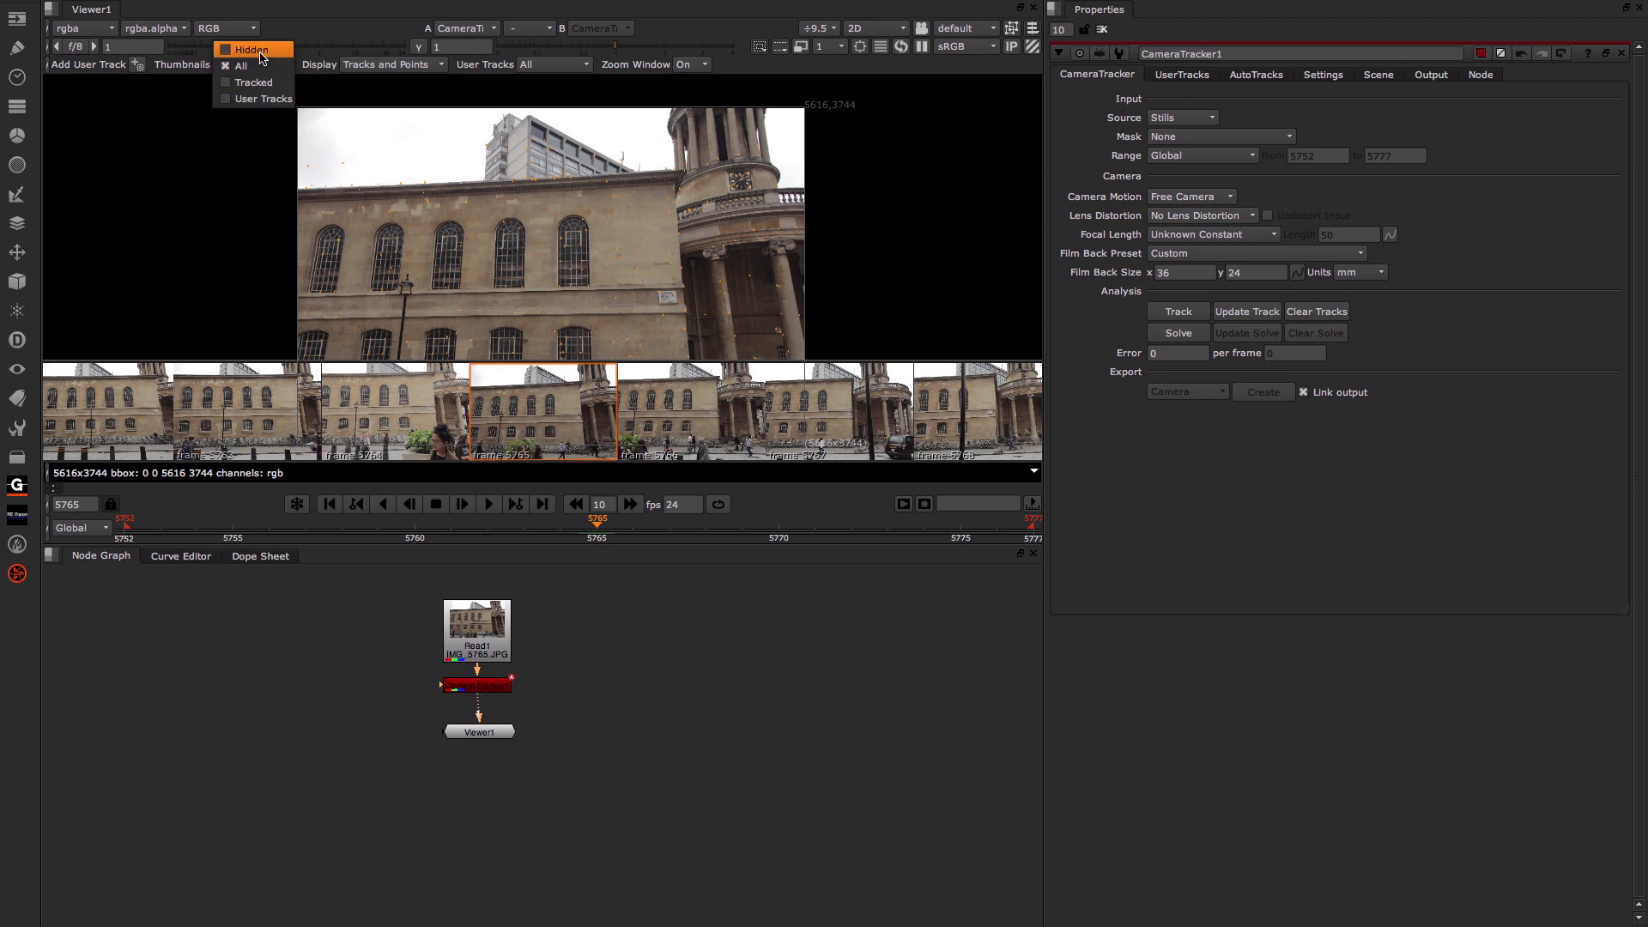
{"action": "key", "text": "Escape"}
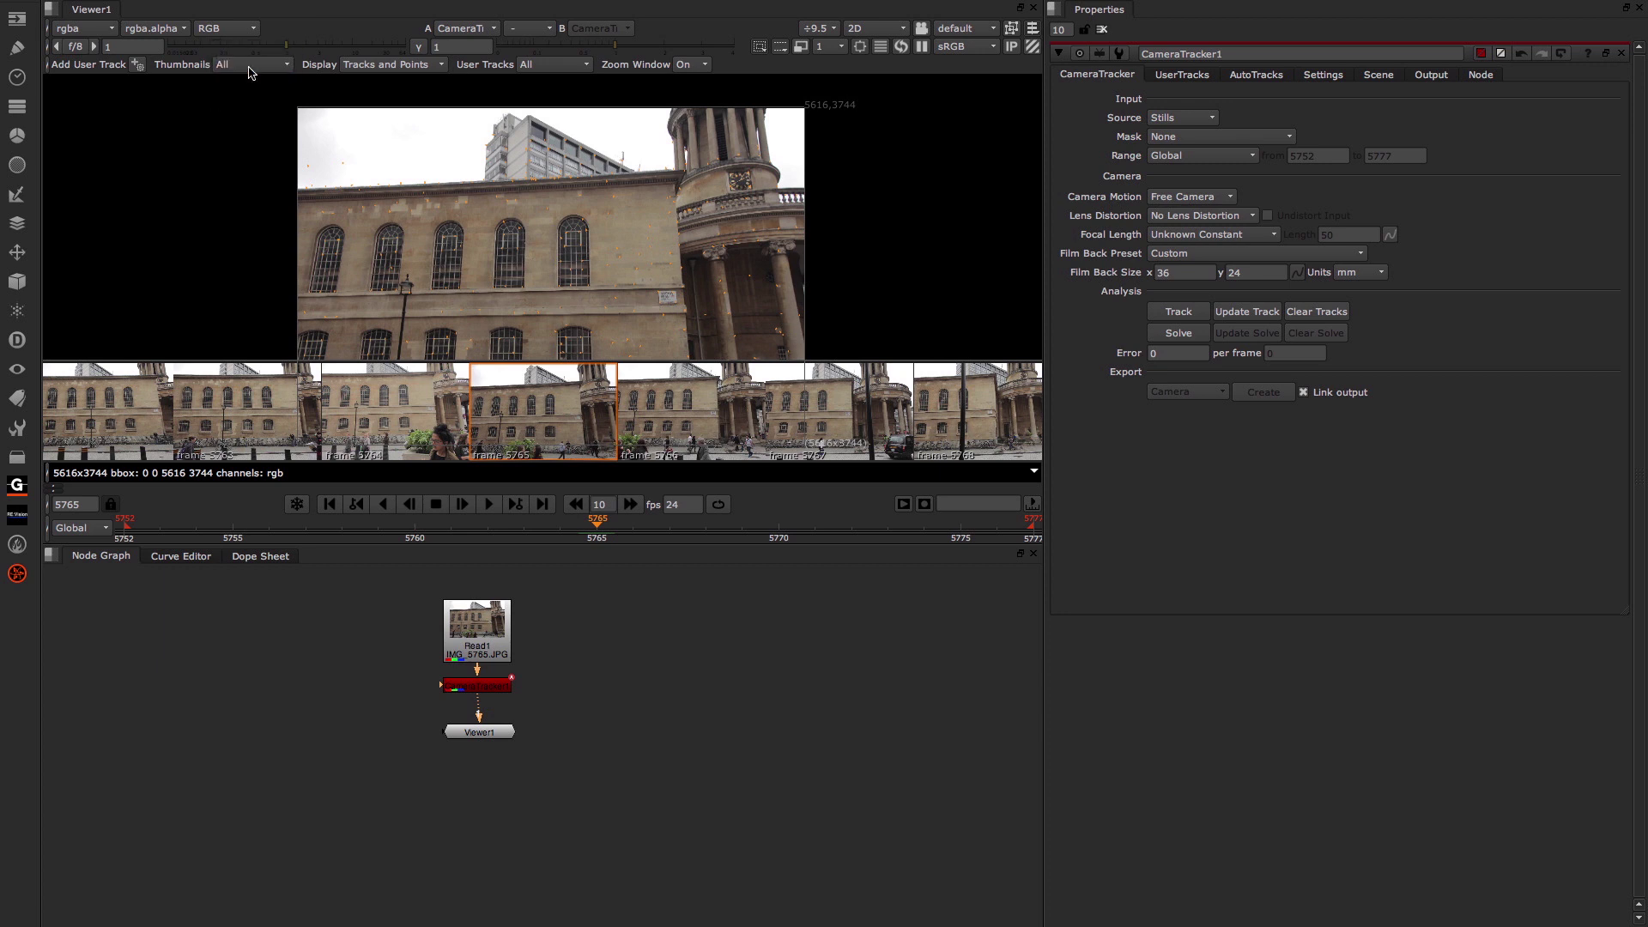
Solve the camera from the tracked features and check the 4.95 solve error
{"action": "left_click", "coordinate": [1179, 333]}
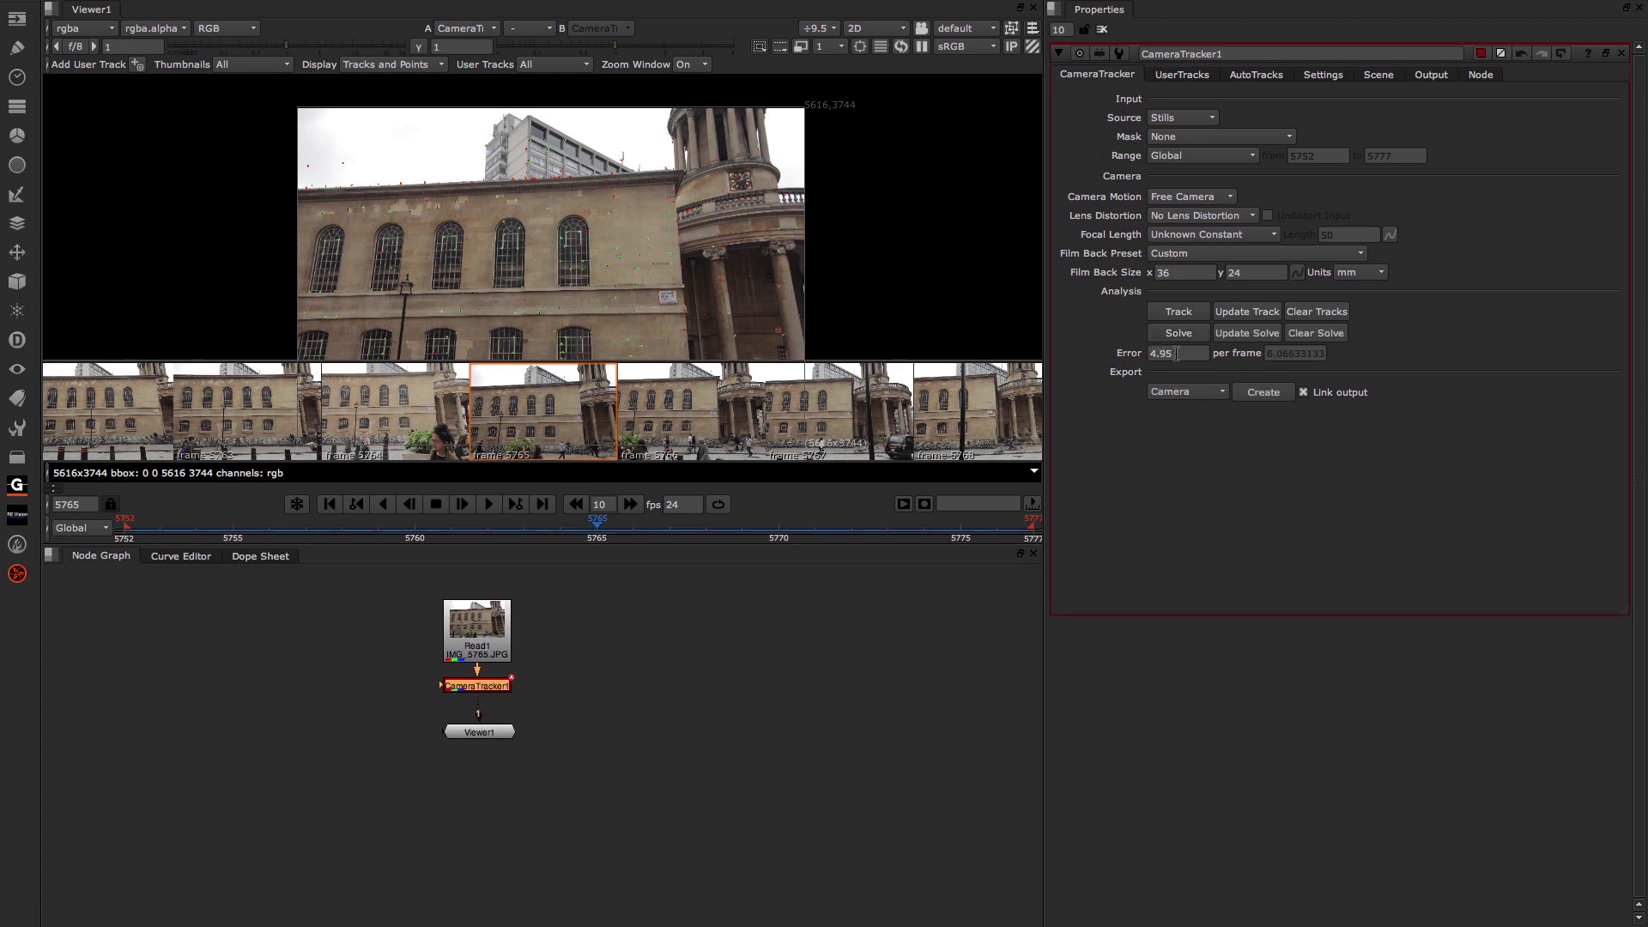
{"action": "mouse_move", "coordinate": [1187, 353]}
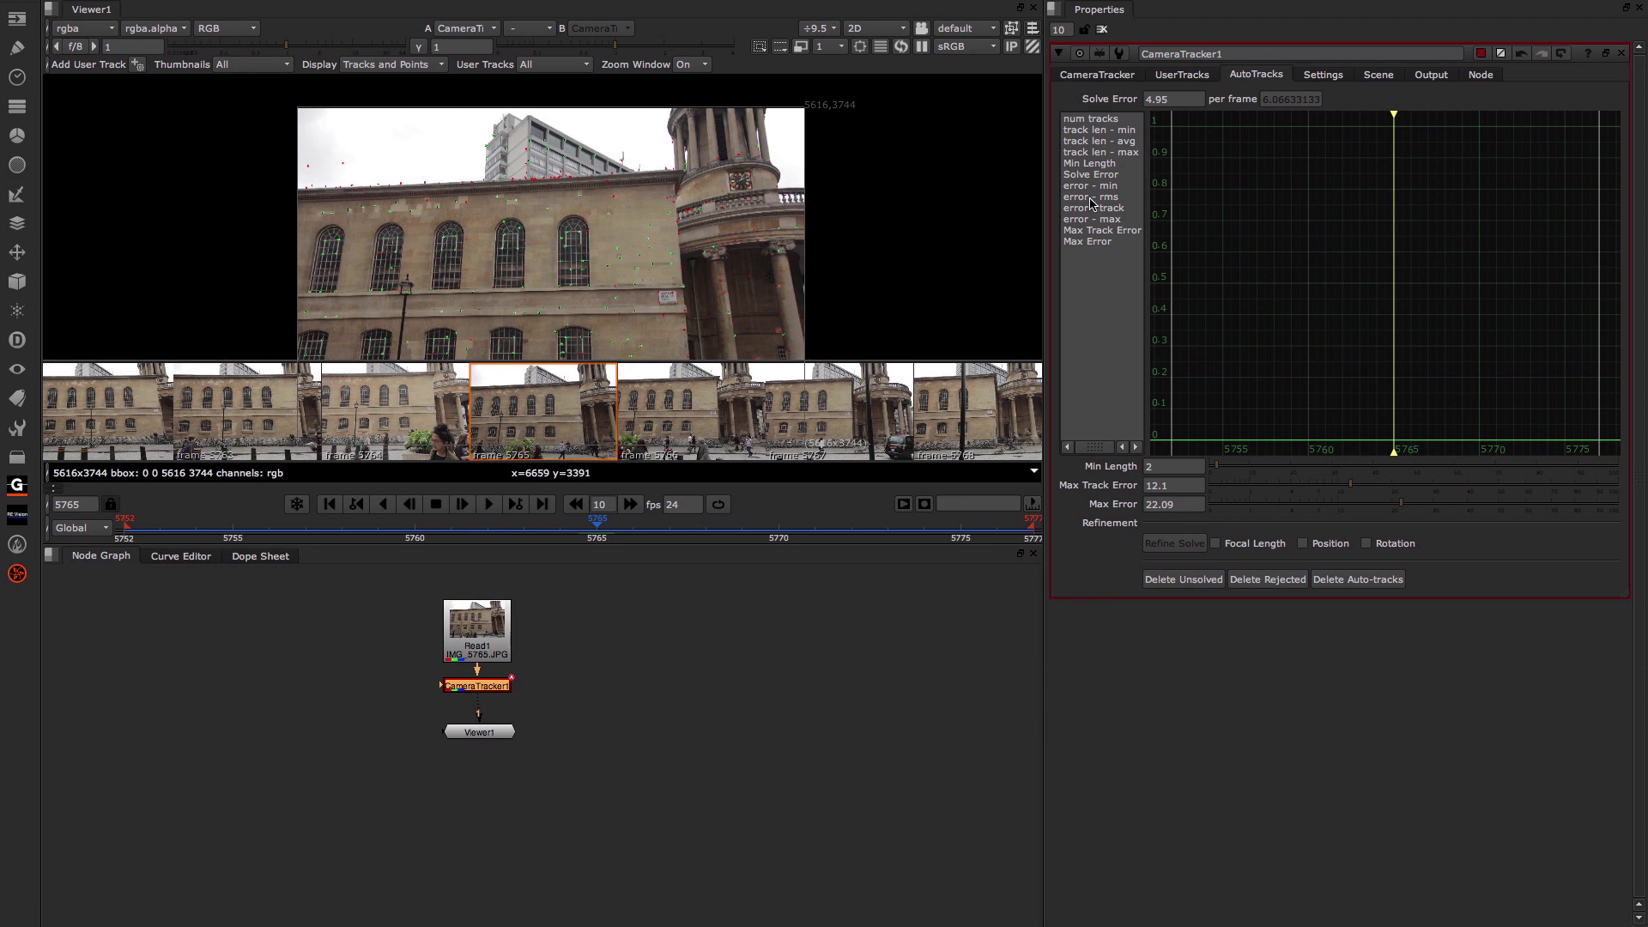
Graph the error-rms curve and lower Max Track Error to 7.2
{"action": "left_click", "coordinate": [1092, 199]}
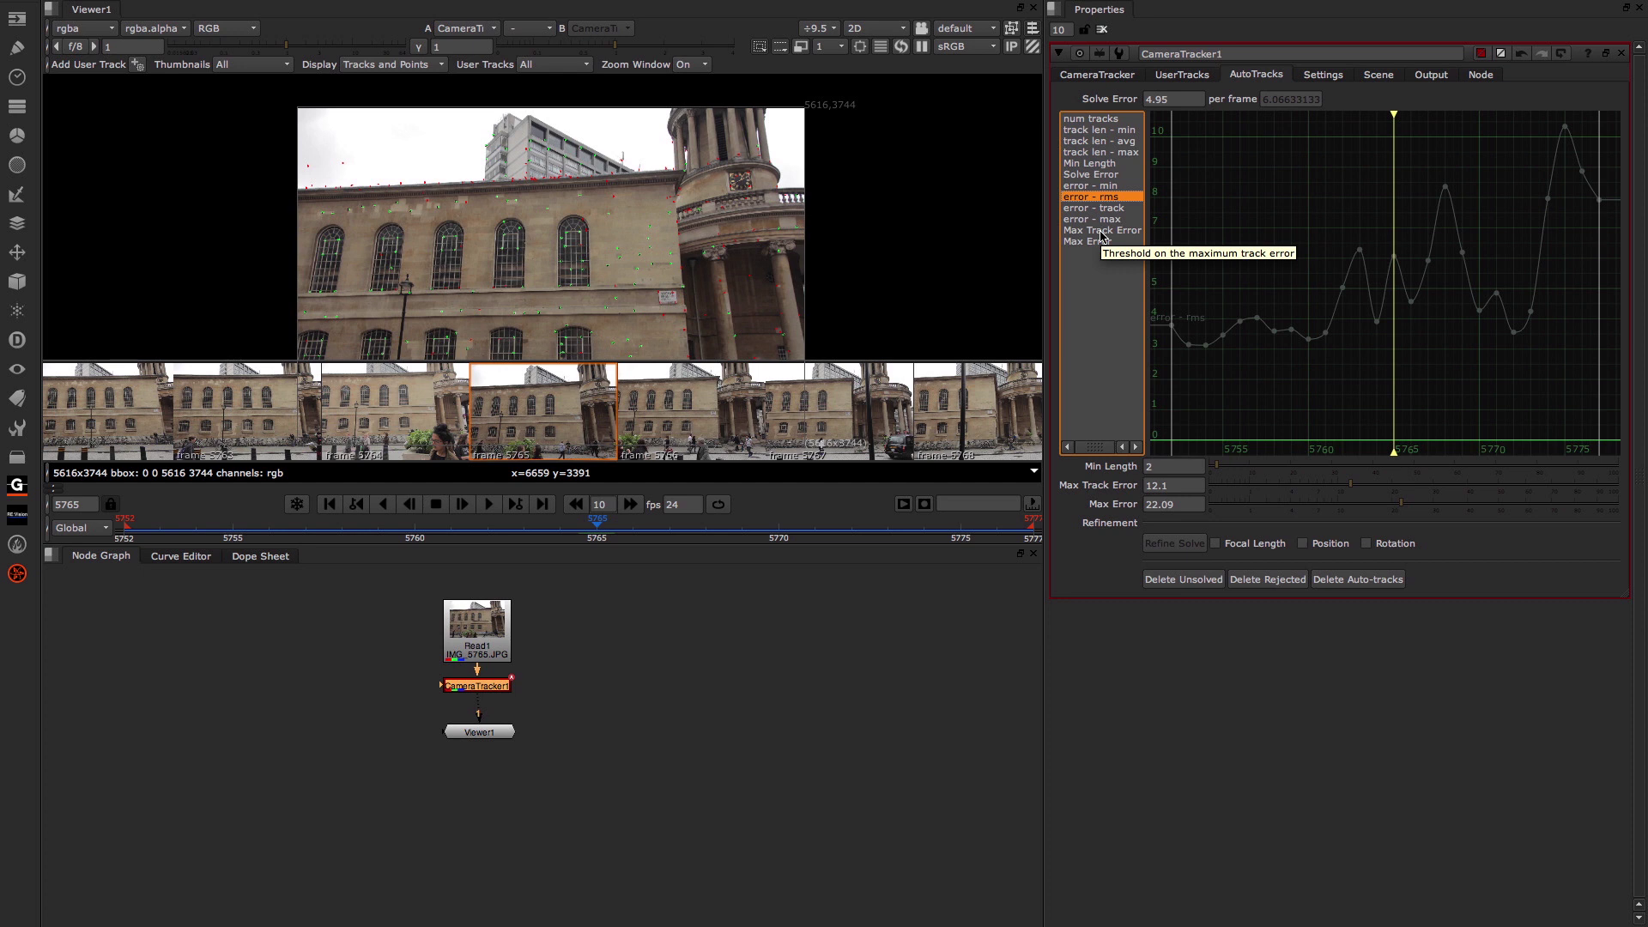
{"action": "left_click", "coordinate": [1095, 232]}
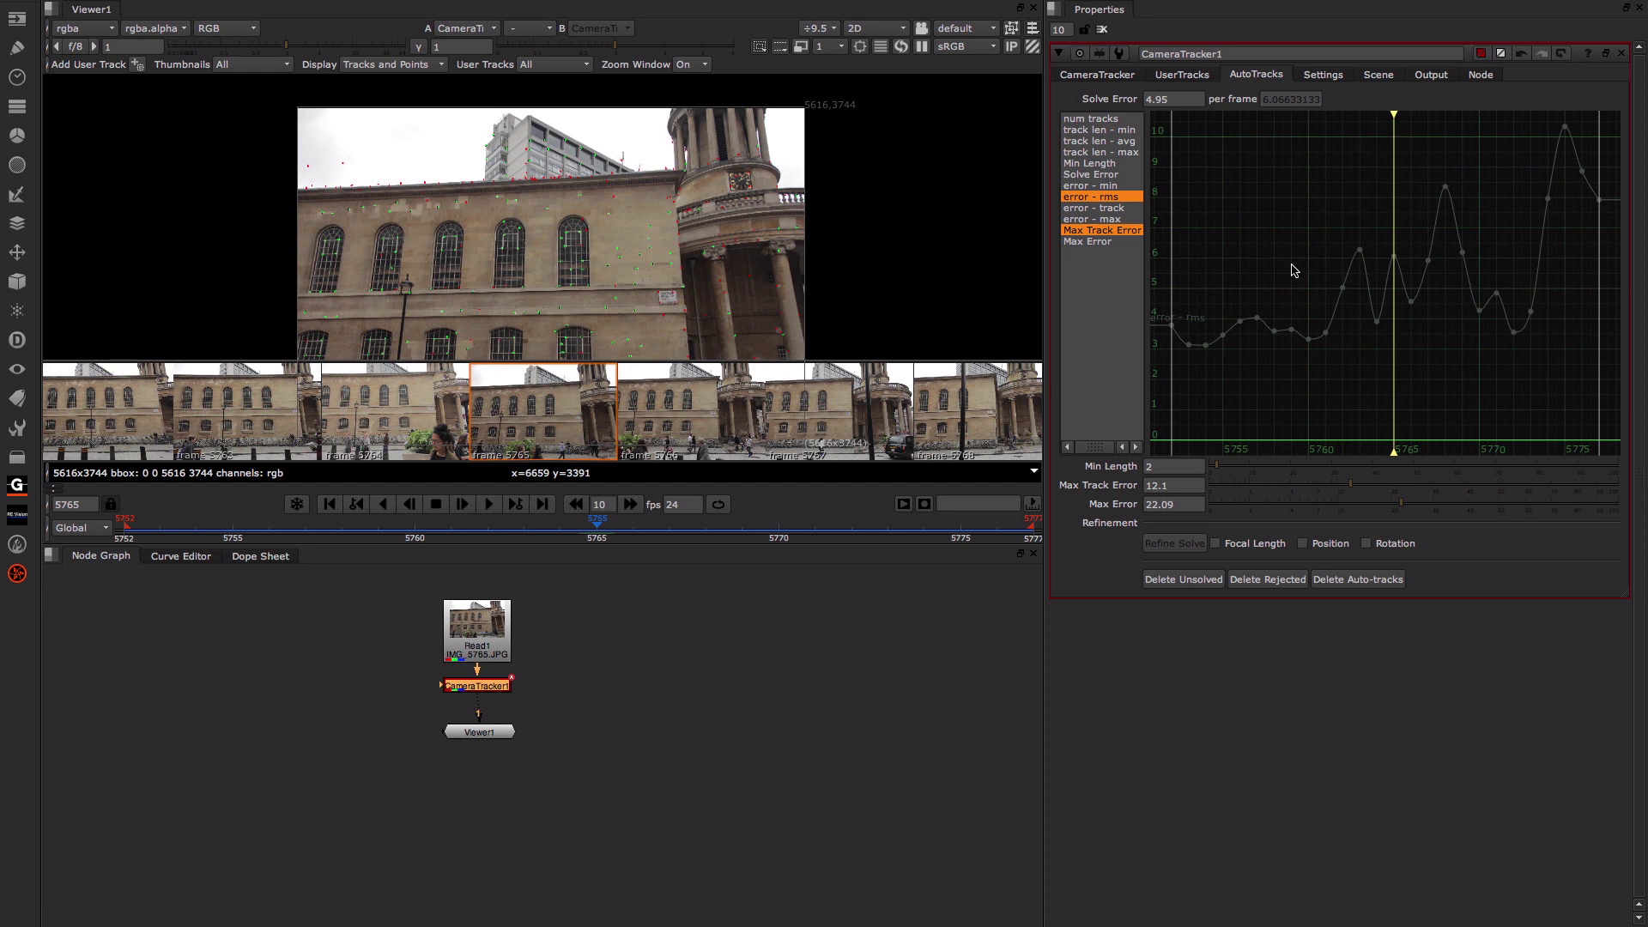
{"action": "key", "text": "f"}
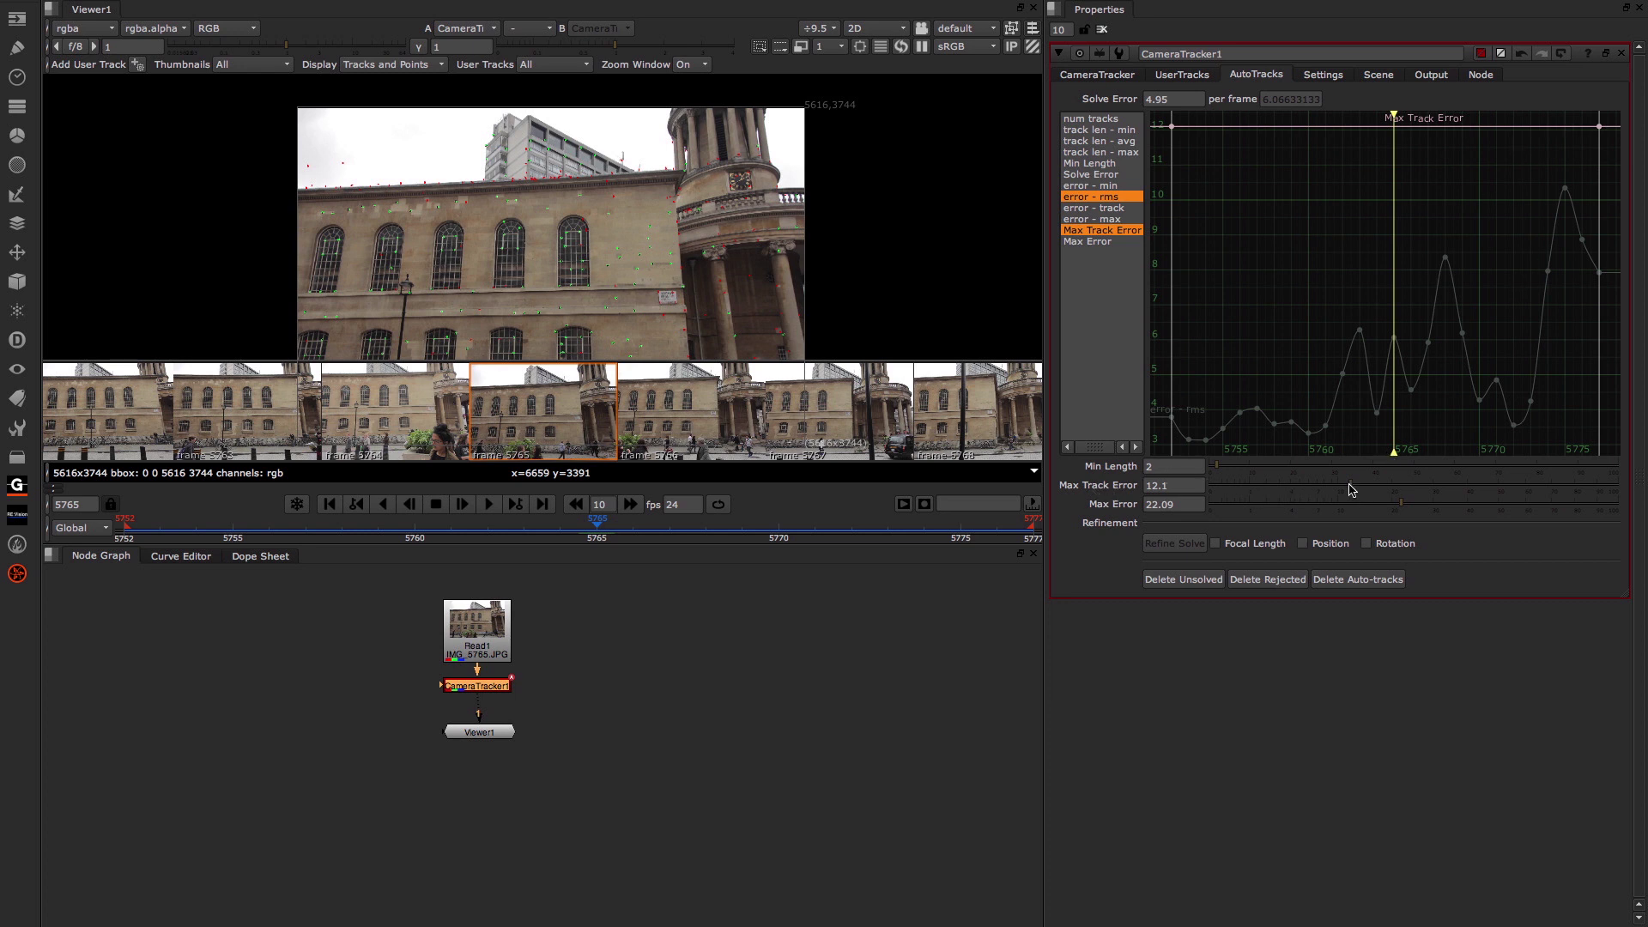
{"action": "left_click_drag", "start_coordinate": [1352, 490], "coordinate": [1318, 482]}
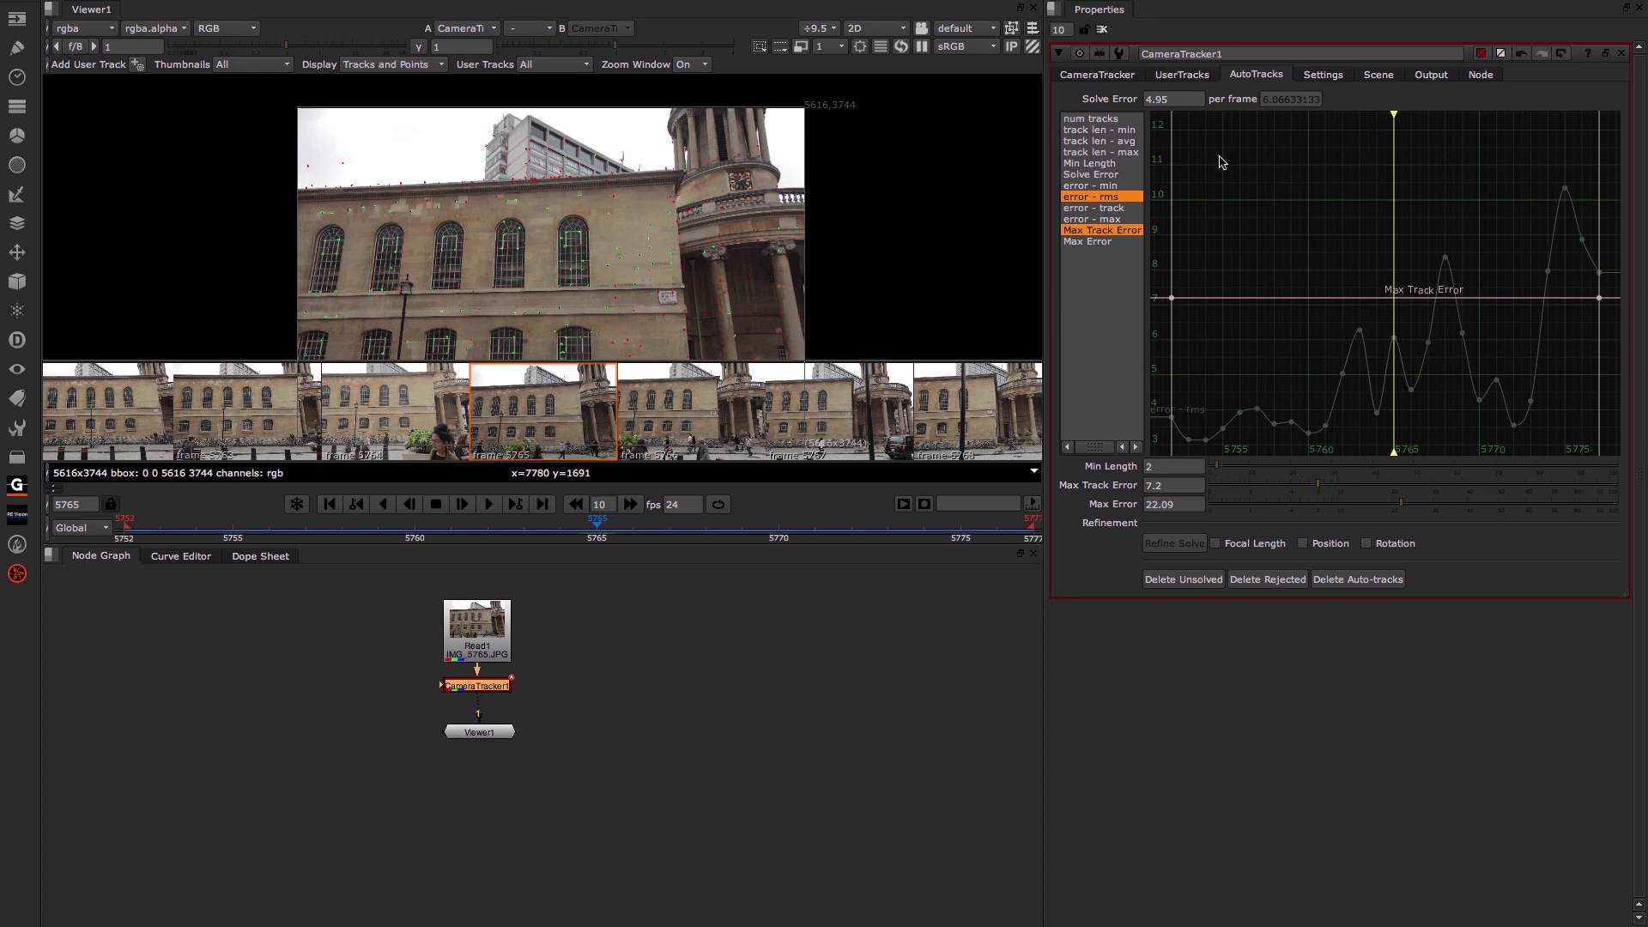
Graph the error-max curve and lower Max Error from 22.09 to 20
{"action": "left_click", "coordinate": [1086, 220]}
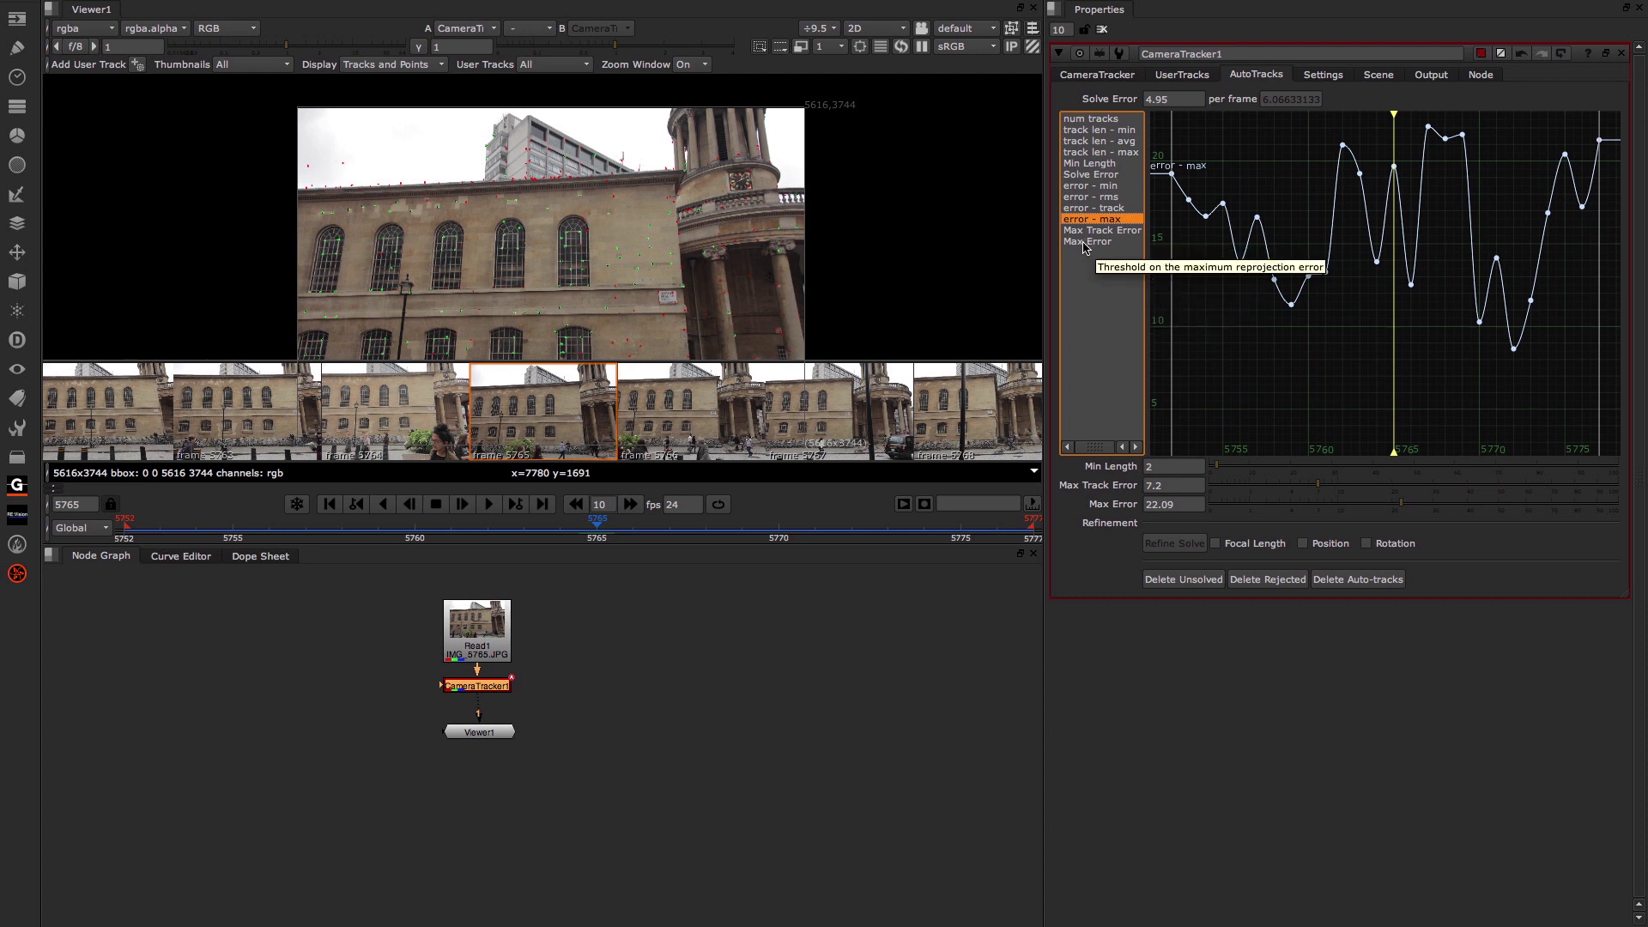
{"action": "left_click", "coordinate": [1084, 243], "text": "ctrl"}
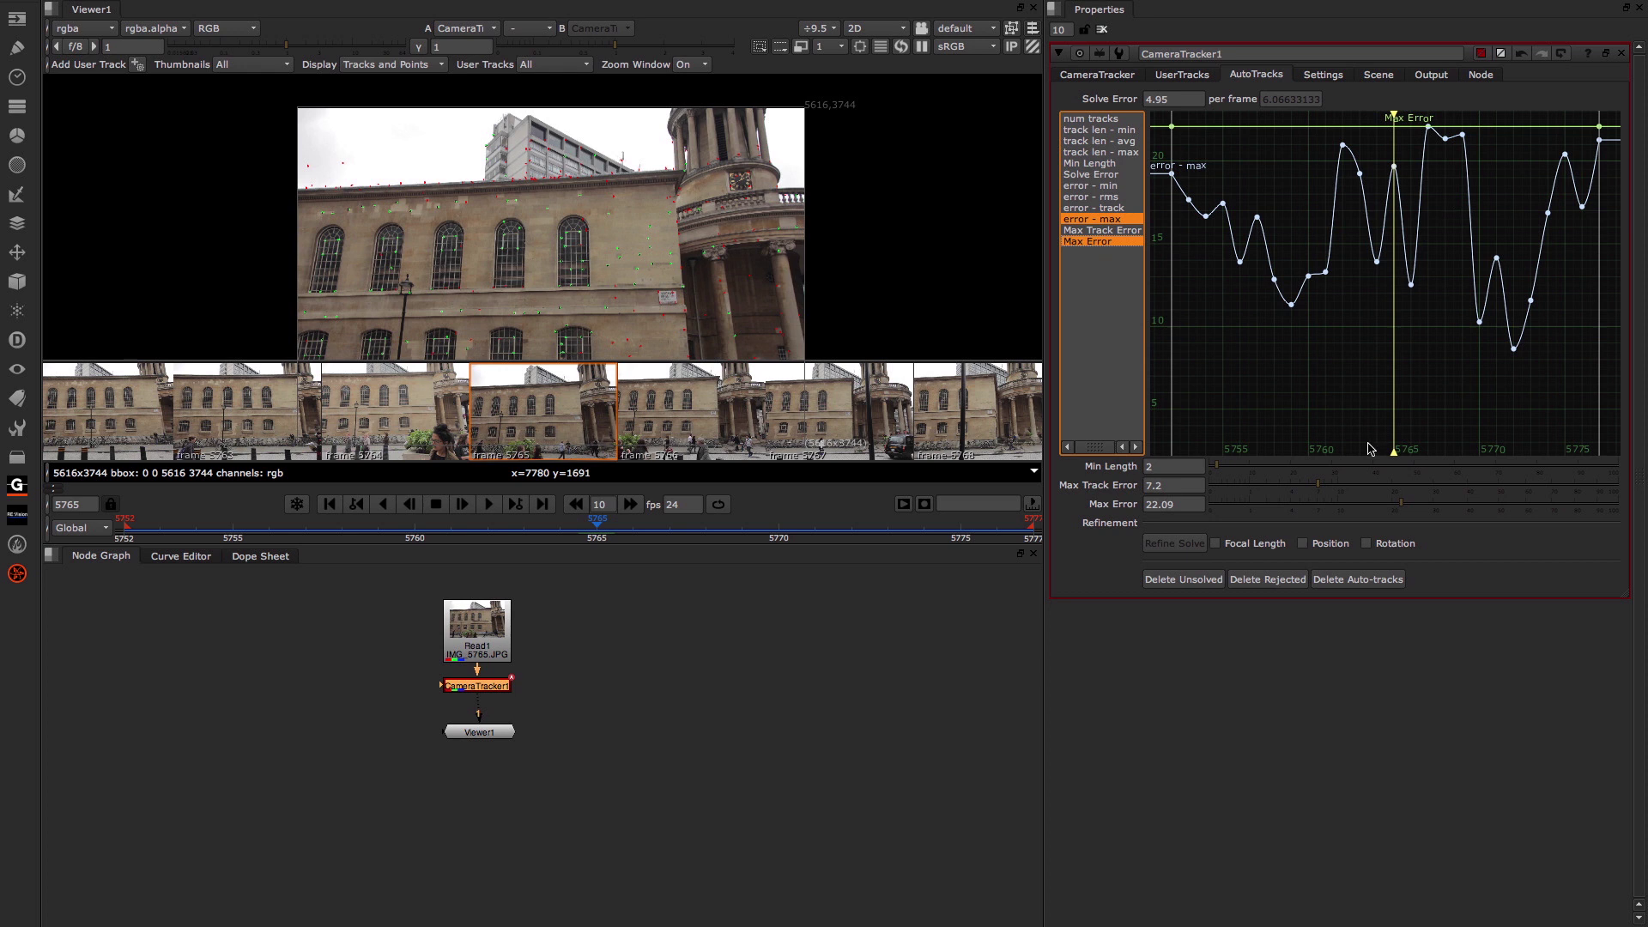
{"action": "left_click_drag", "start_coordinate": [1399, 507], "coordinate": [1393, 510]}
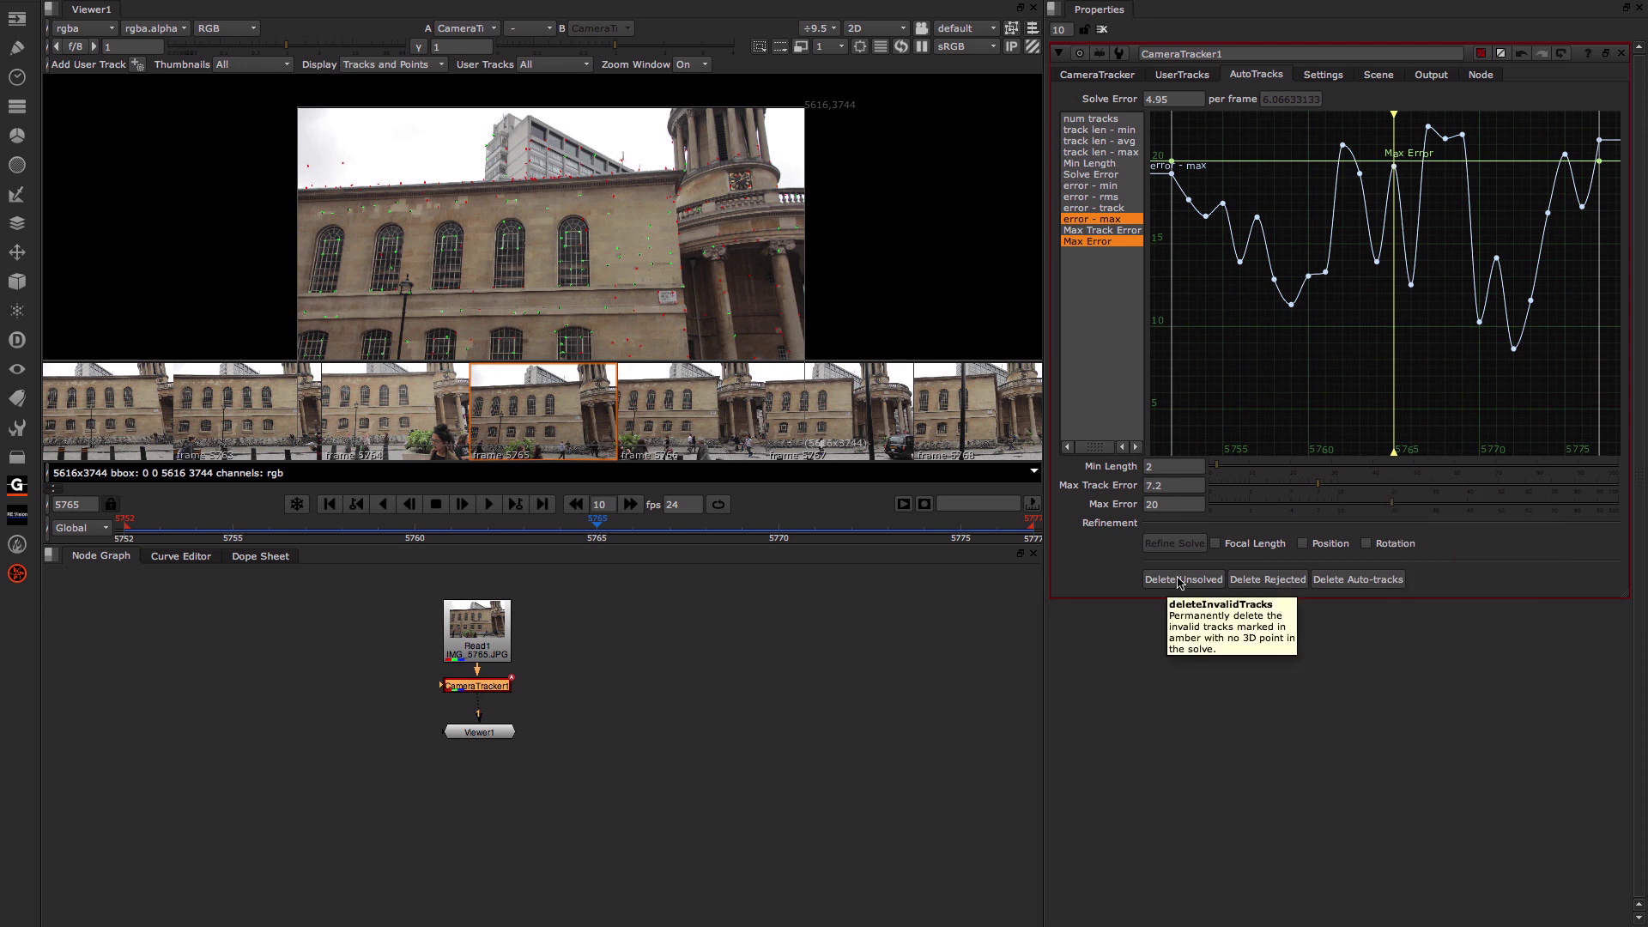
Delete the rejected tracks and then the unsolved tracks, confirming each deletion
{"action": "left_click", "coordinate": [1270, 584]}
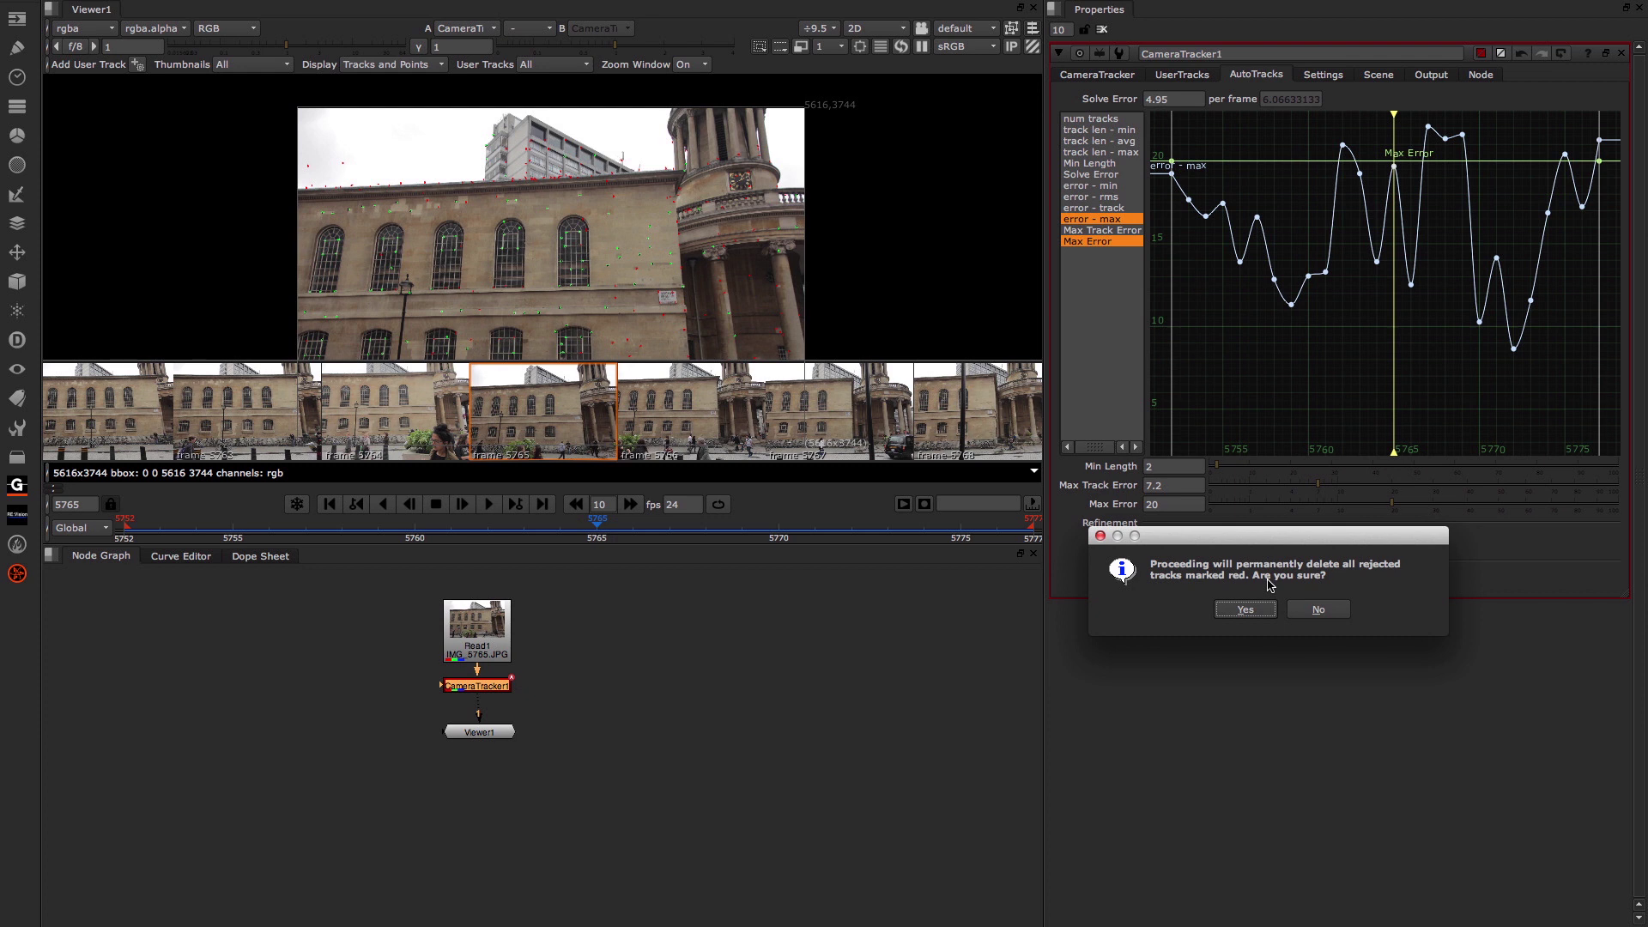
{"action": "left_click", "coordinate": [1248, 610]}
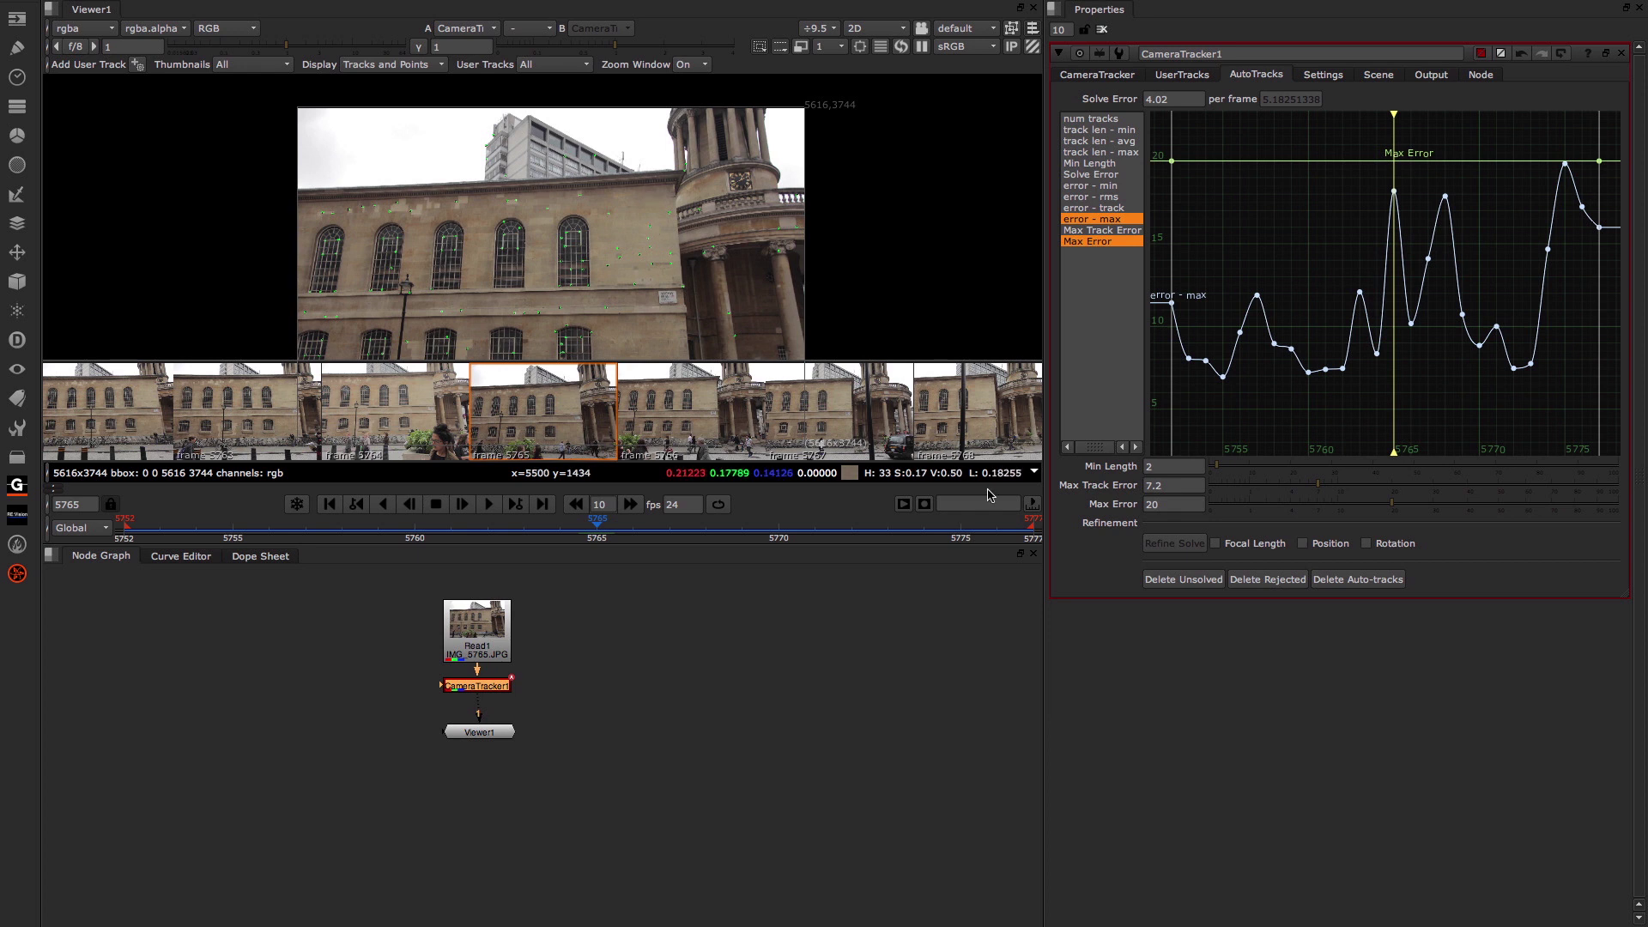
{"action": "left_click", "coordinate": [1189, 584]}
{"action": "left_click", "coordinate": [1167, 615]}
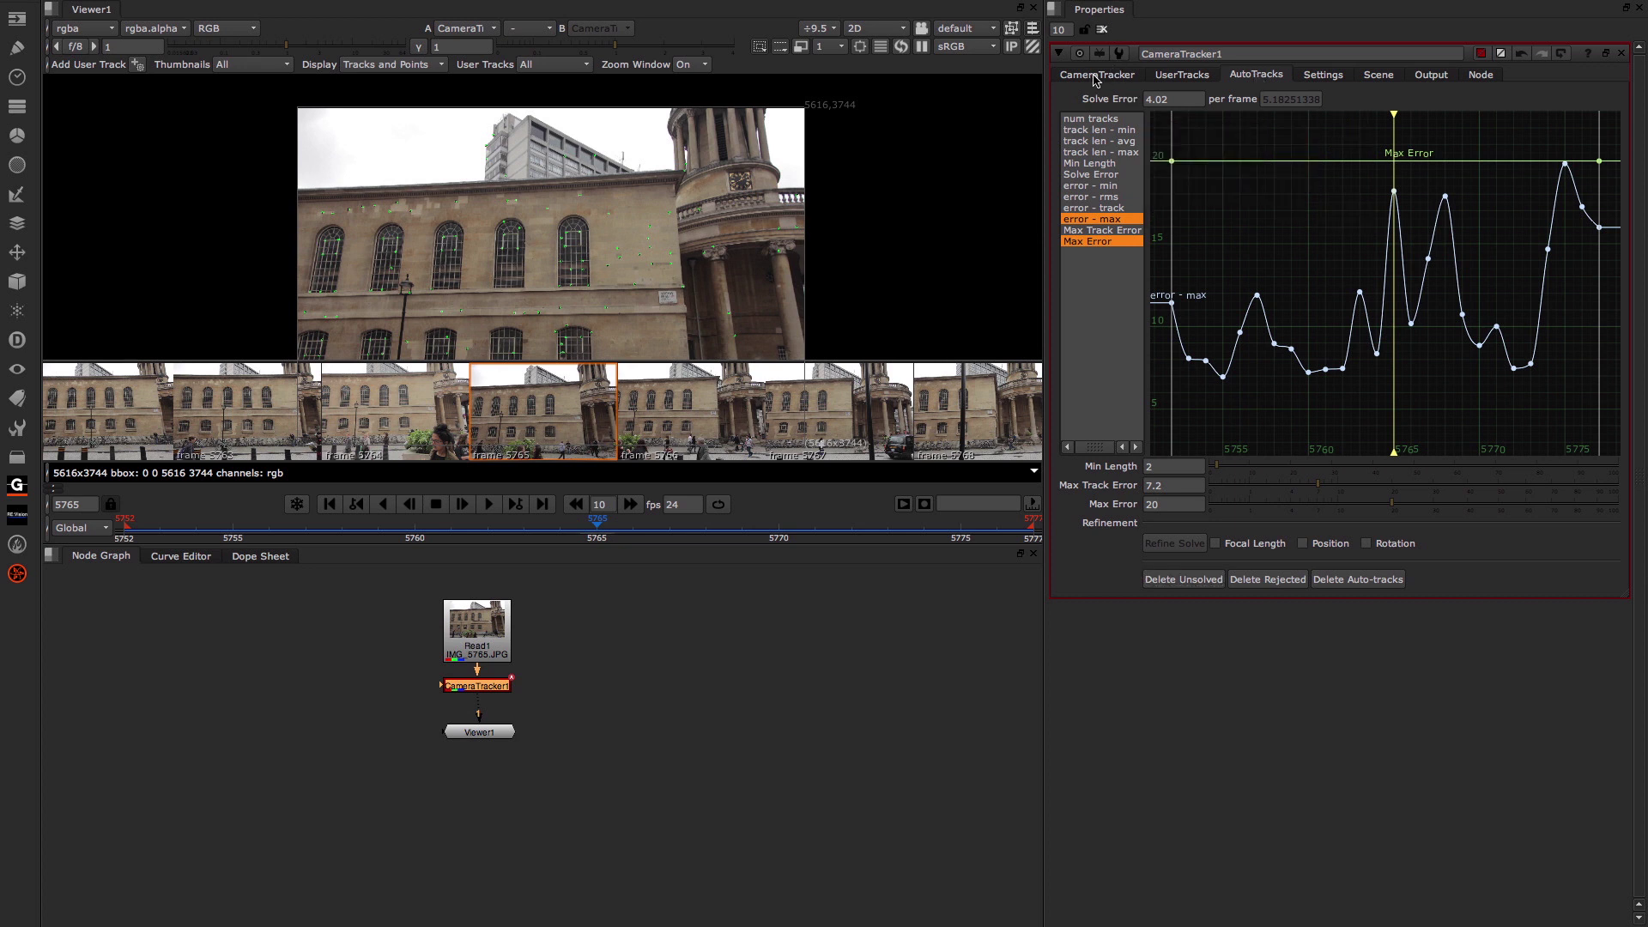
Re-solve the camera, resetting the previous solve, bringing the error to 3.37
{"action": "left_click", "coordinate": [1096, 77]}
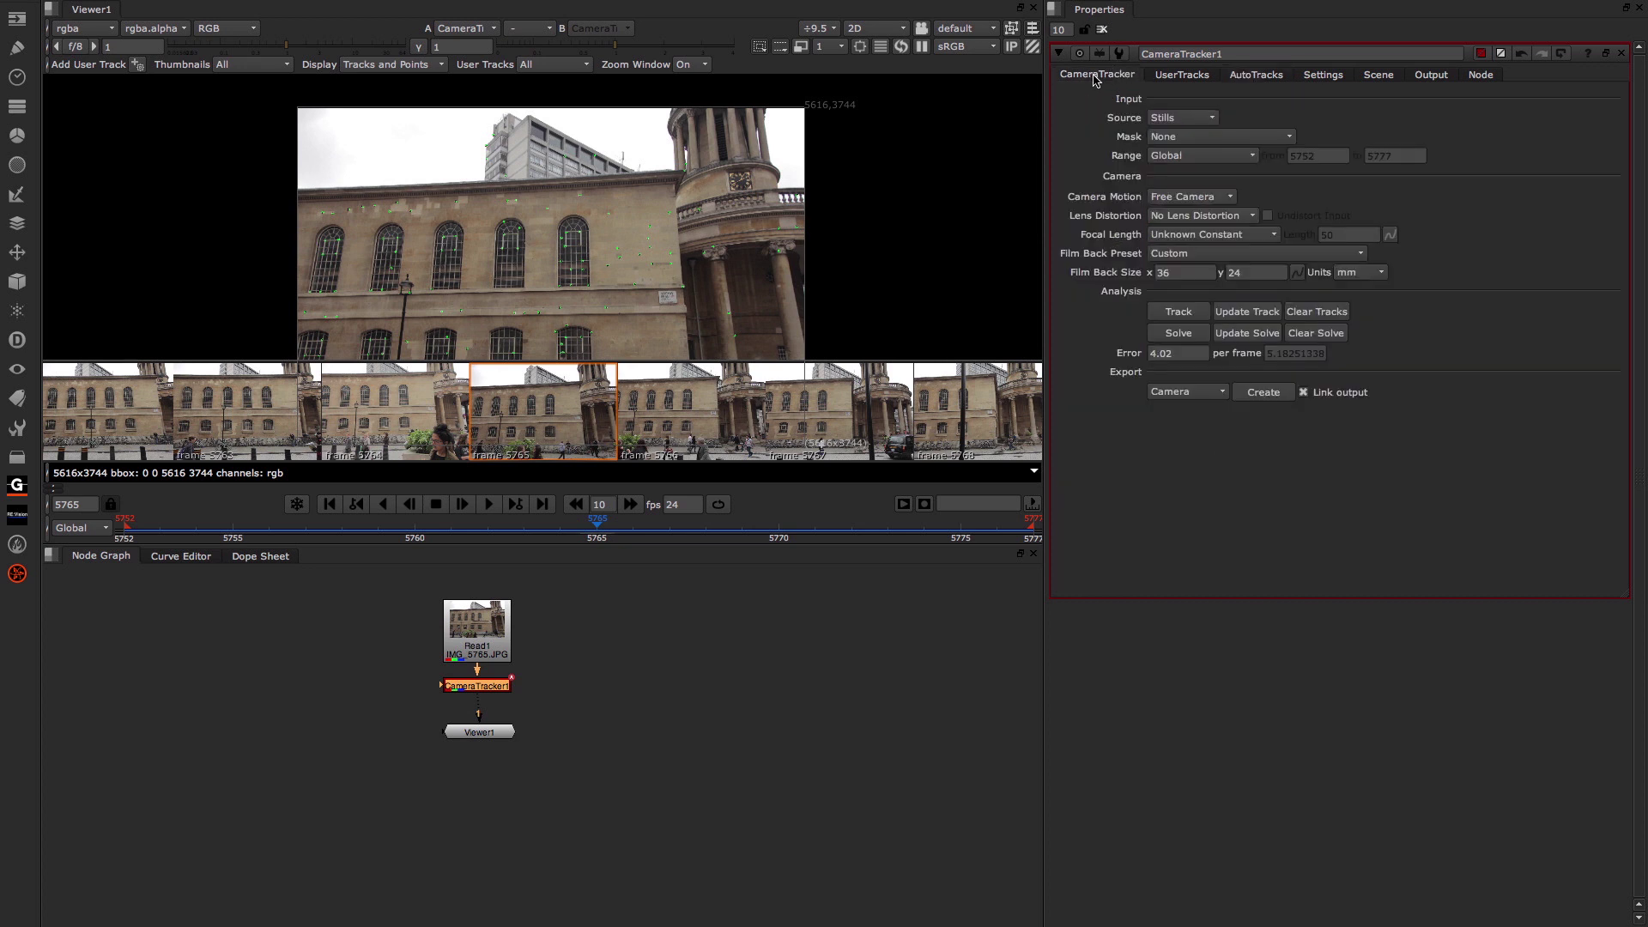
{"action": "left_click", "coordinate": [1179, 334]}
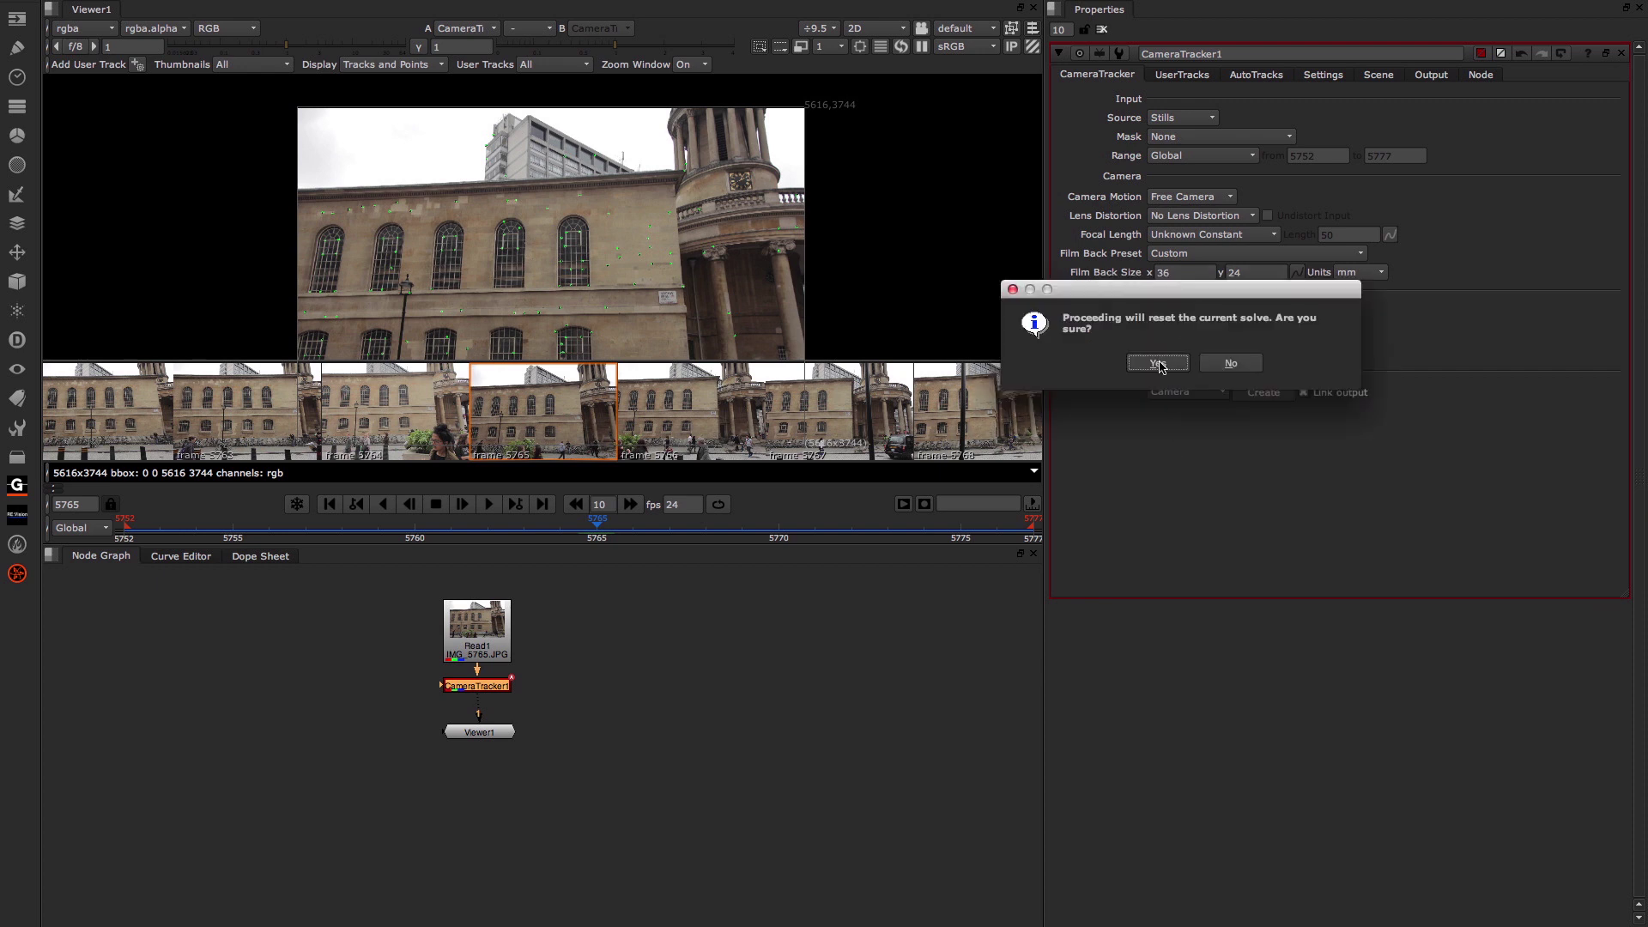
{"action": "left_click", "coordinate": [1158, 364]}
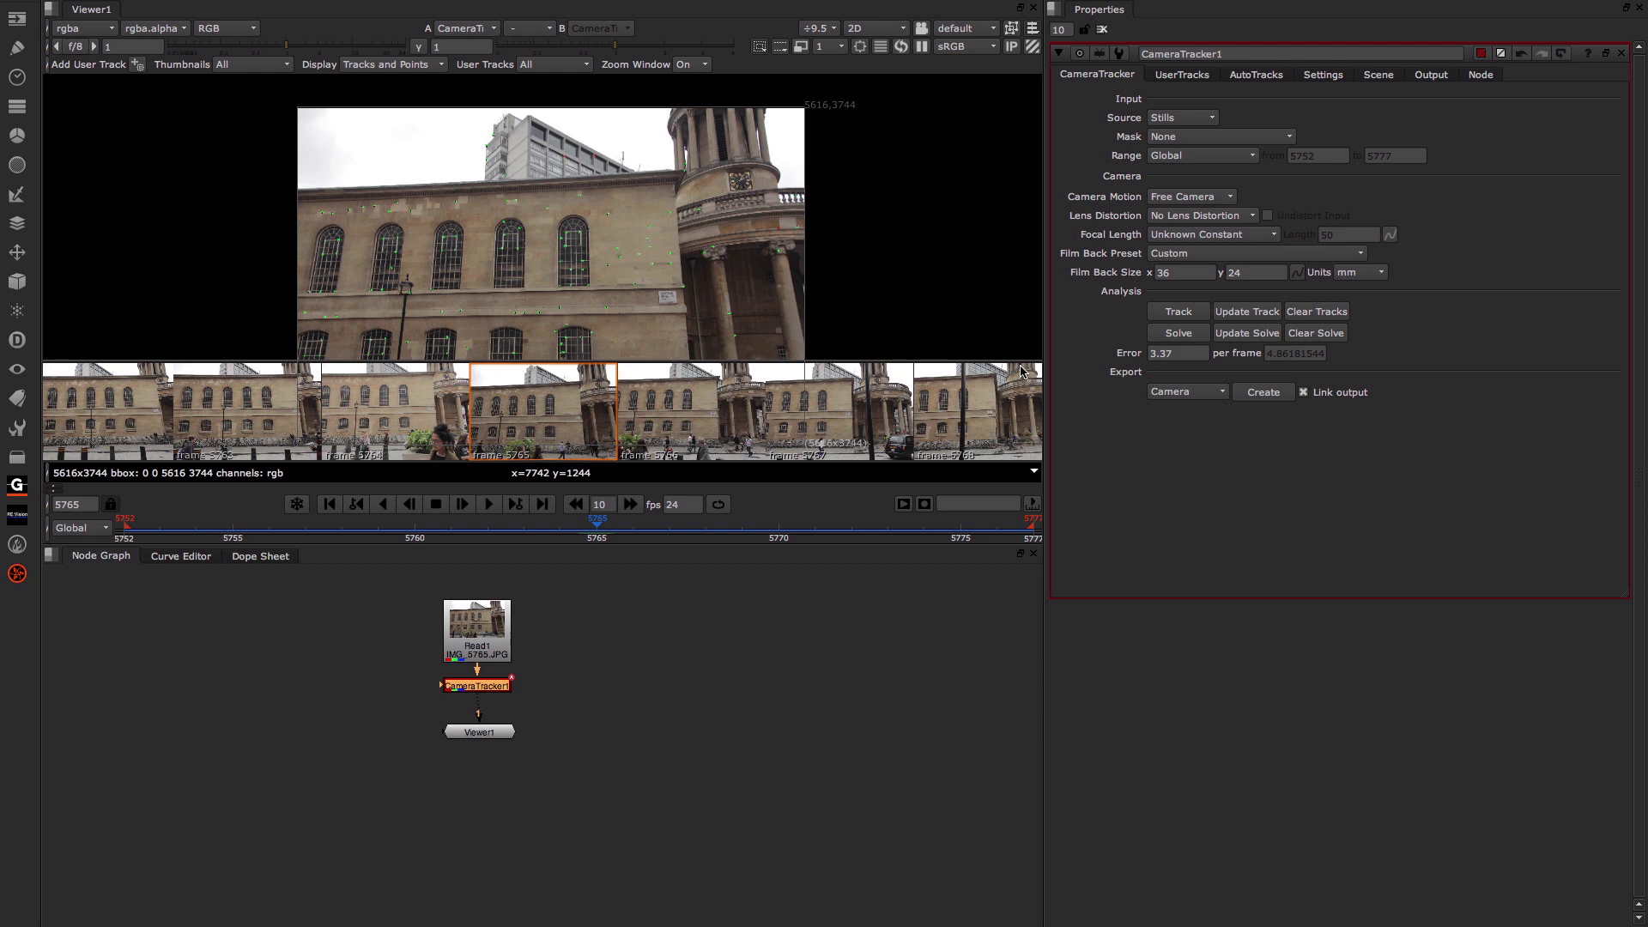
Hide the viewer thumbnails and create a Scene+ export from the camera tracker
{"action": "left_click", "coordinate": [244, 64]}
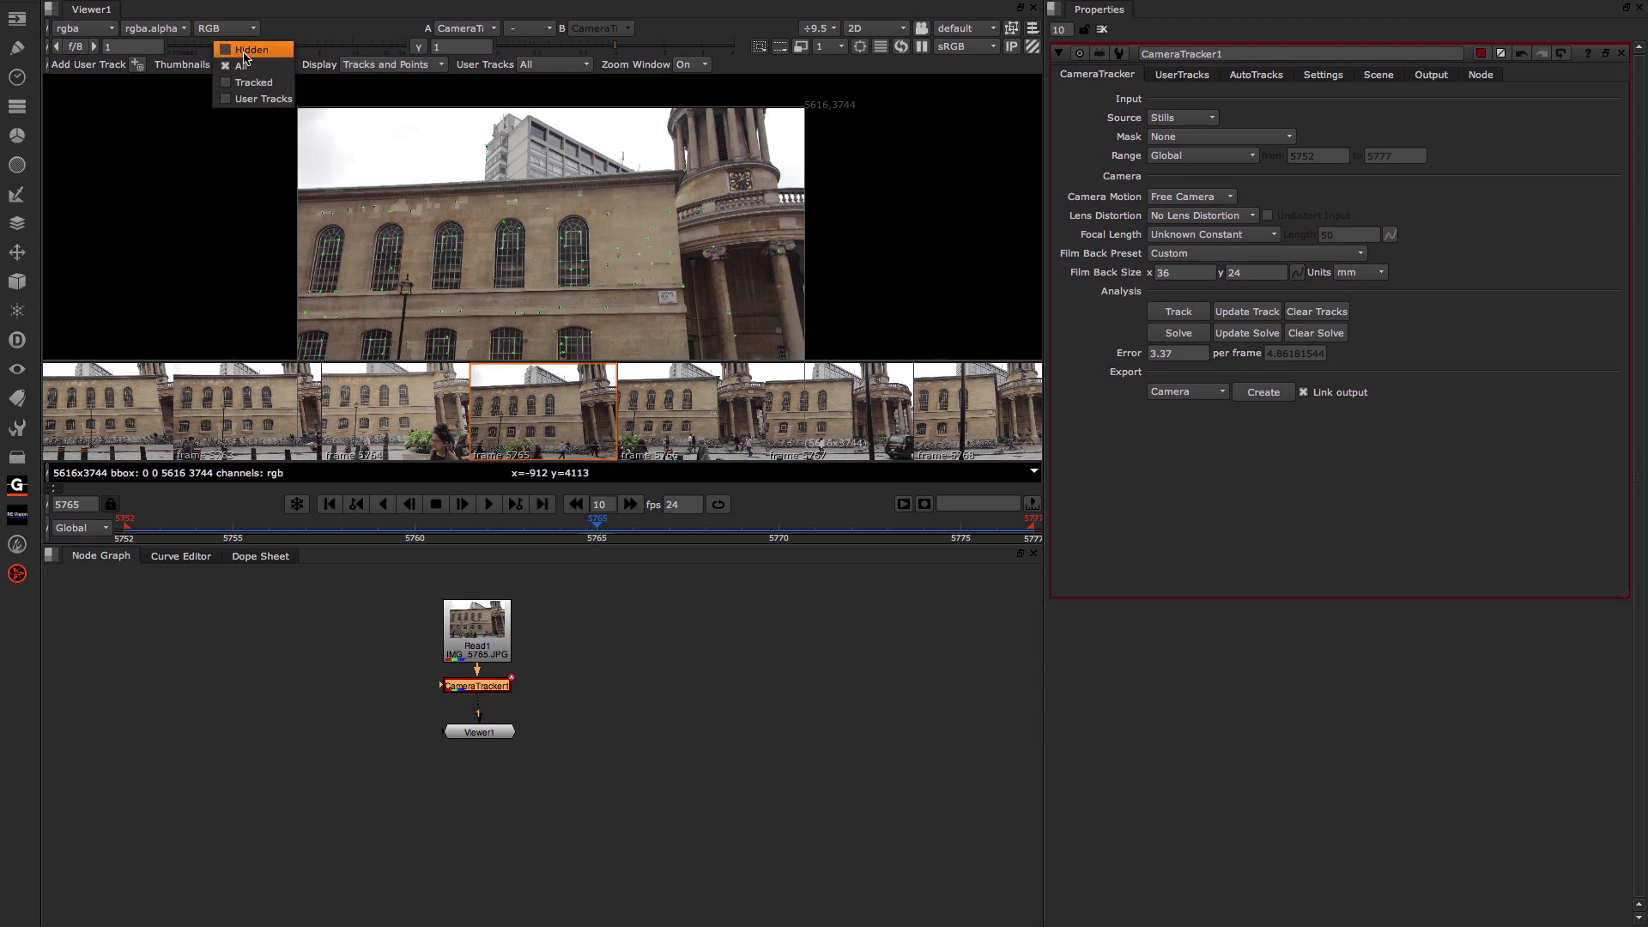
{"action": "left_click", "coordinate": [247, 50]}
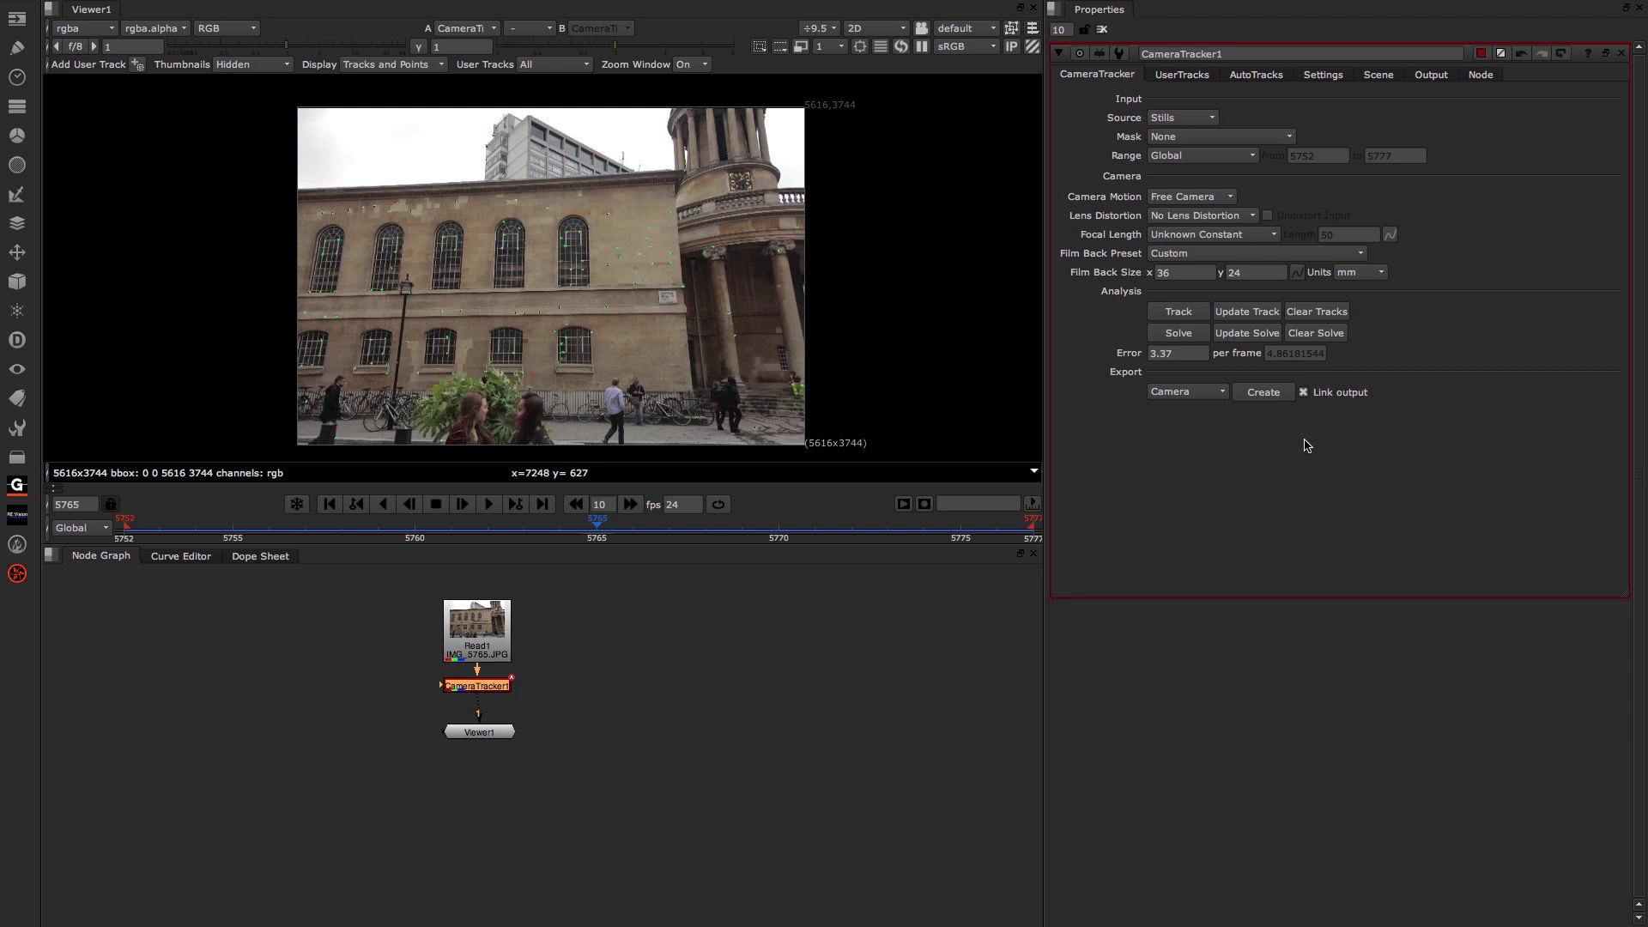
{"action": "left_click", "coordinate": [1202, 399]}
{"action": "left_click", "coordinate": [1185, 461]}
{"action": "left_click", "coordinate": [1265, 394]}
Move Viewer1 below the ScanlineRender node and view the ScanlineRender output
{"action": "left_click", "coordinate": [541, 742]}
{"action": "left_click_drag", "start_coordinate": [544, 747], "coordinate": [510, 925]}
{"action": "left_click", "coordinate": [503, 895]}
{"action": "key", "text": "1"}
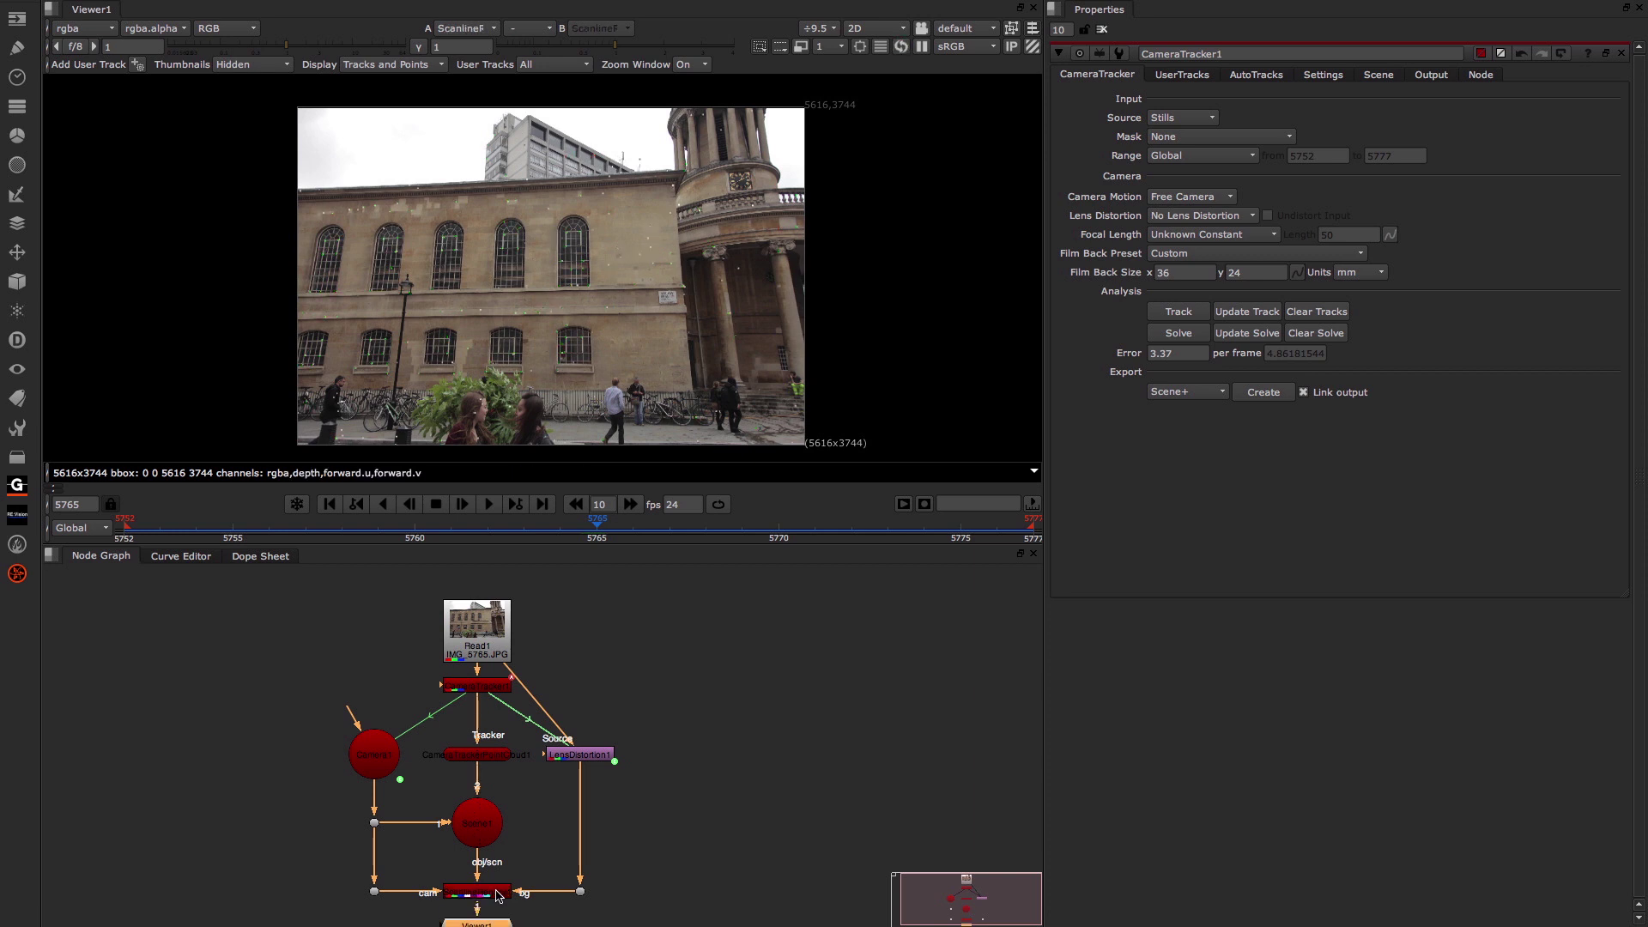
{"action": "left_click", "coordinate": [489, 893]}
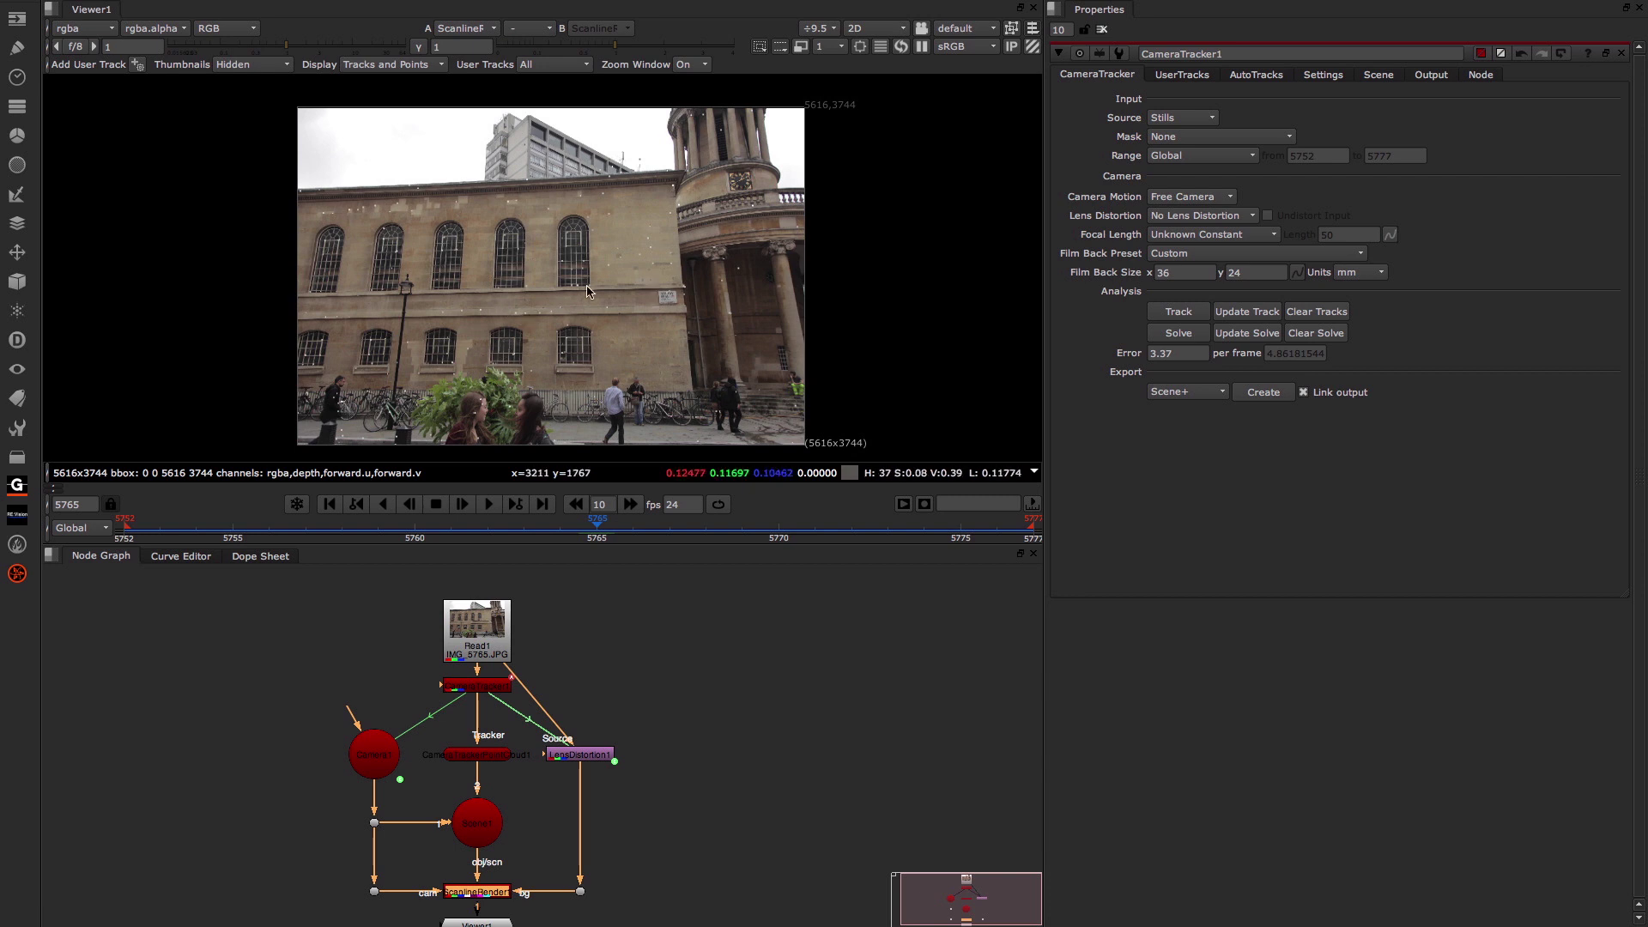
Show the point cloud, ground grid and Camera1 in a 3D view, orbited and zoomed, at frame 5764
{"action": "key", "text": "Tab"}
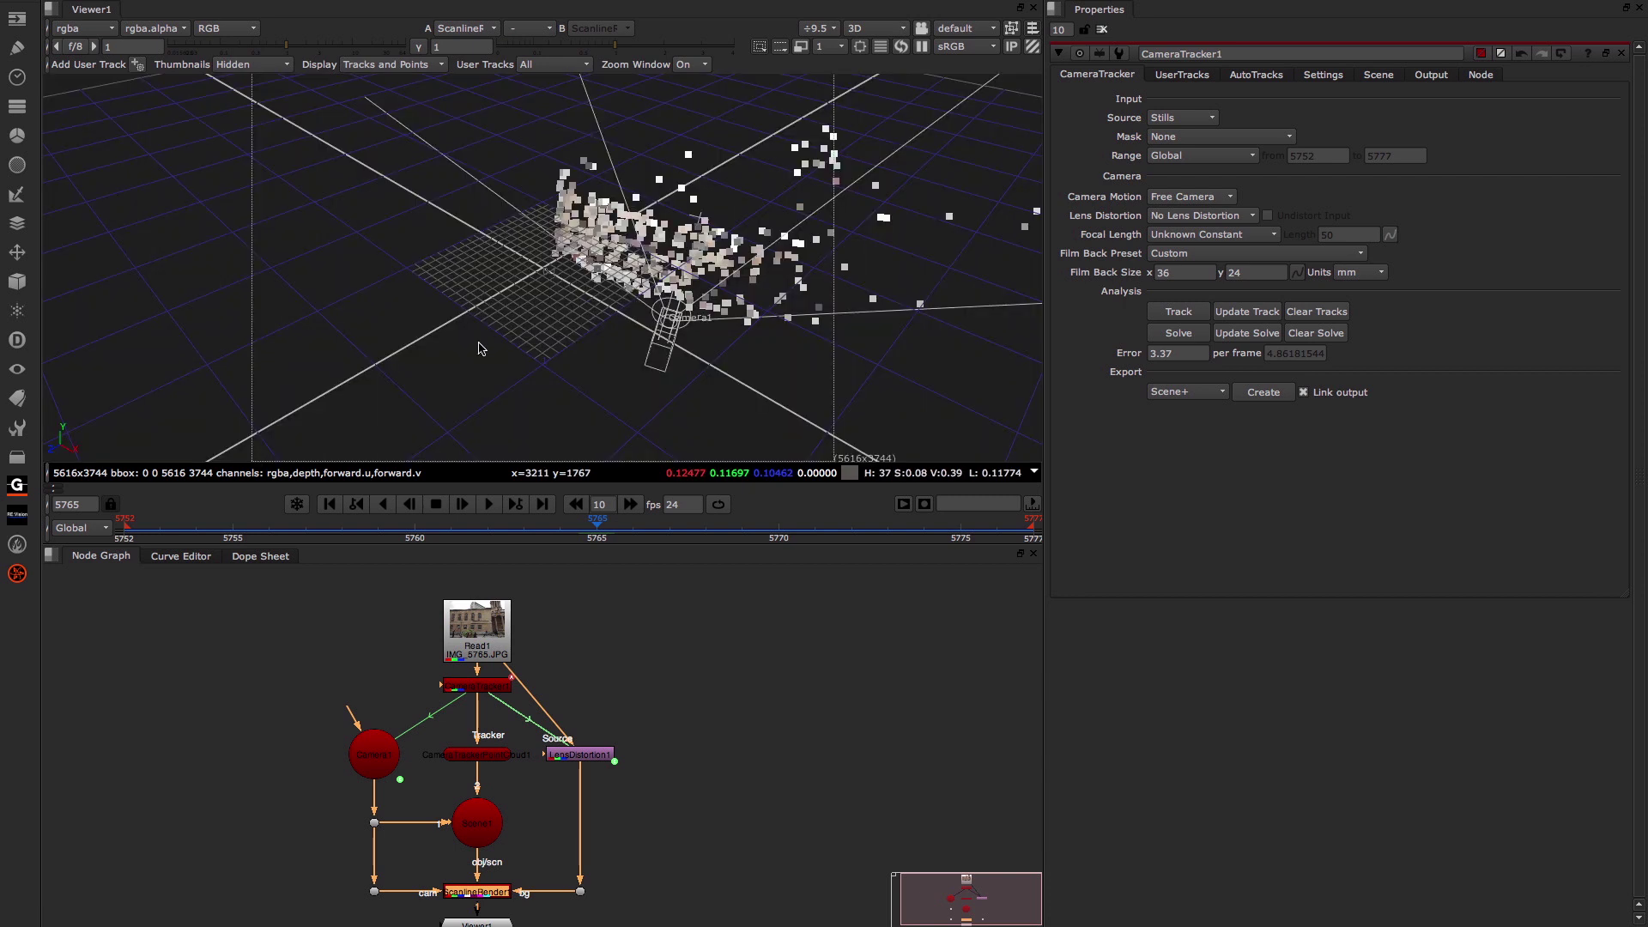
{"action": "left_click_drag", "start_coordinate": [413, 348], "coordinate": [559, 279], "text": "ctrl"}
{"action": "scroll", "coordinate": [575, 284], "scroll_direction": "up", "scroll_amount": 5}
{"action": "key", "text": "Left"}
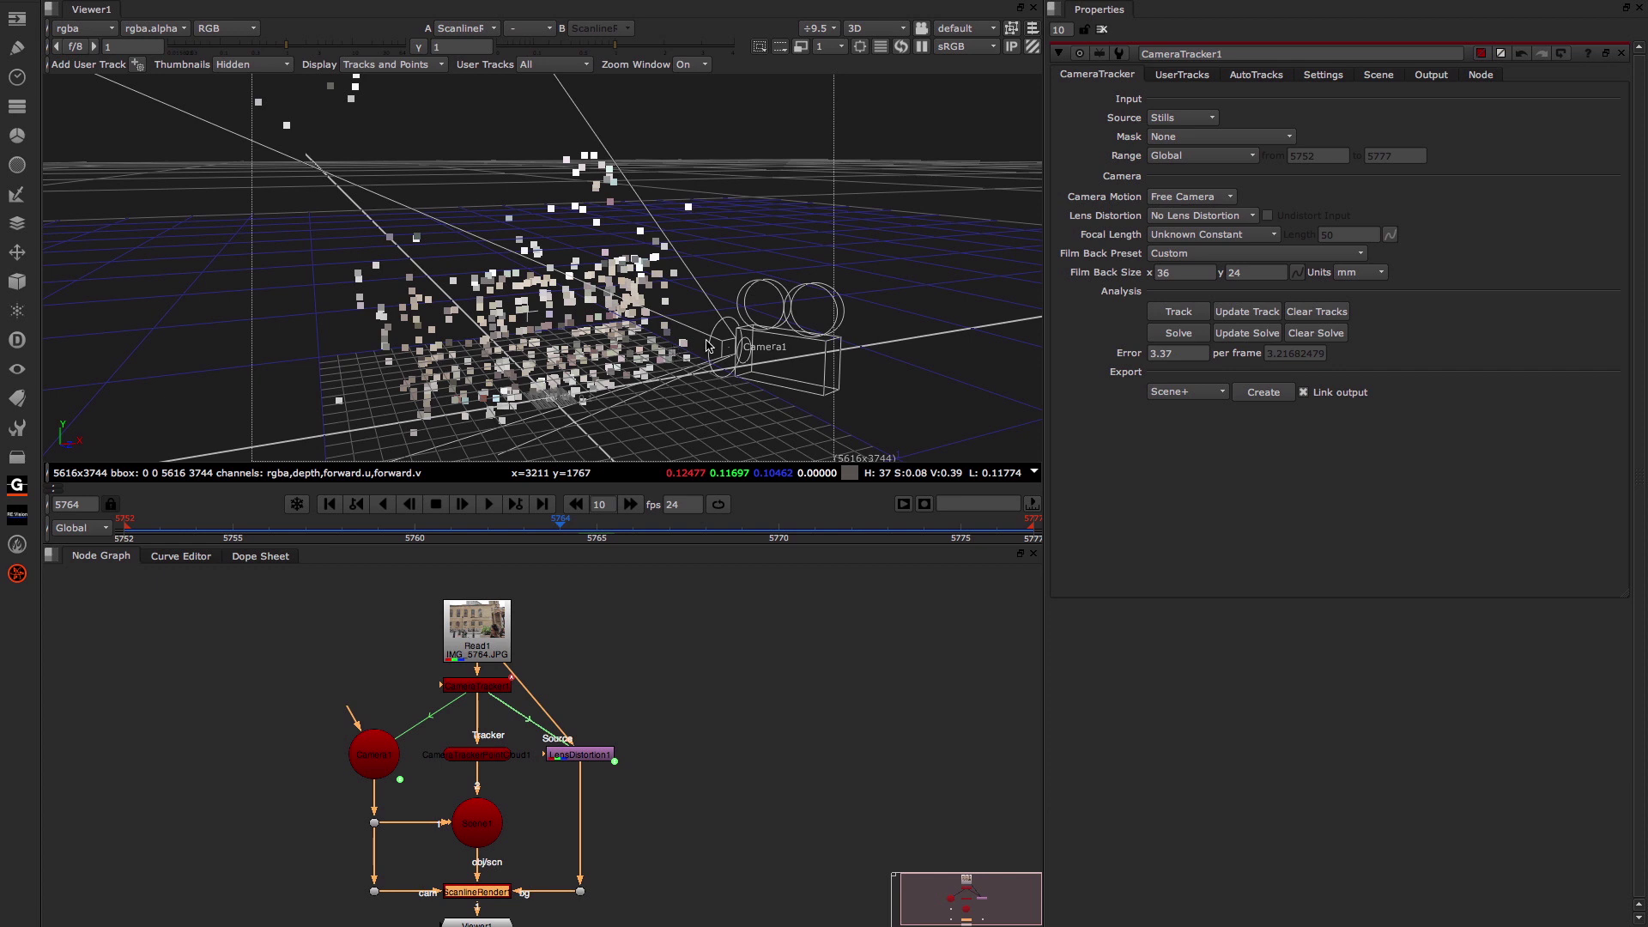
{"action": "left_click", "coordinate": [1264, 391]}
Set the CameraTracker export type to Cards and create the Cards node
{"action": "left_click", "coordinate": [1176, 393]}
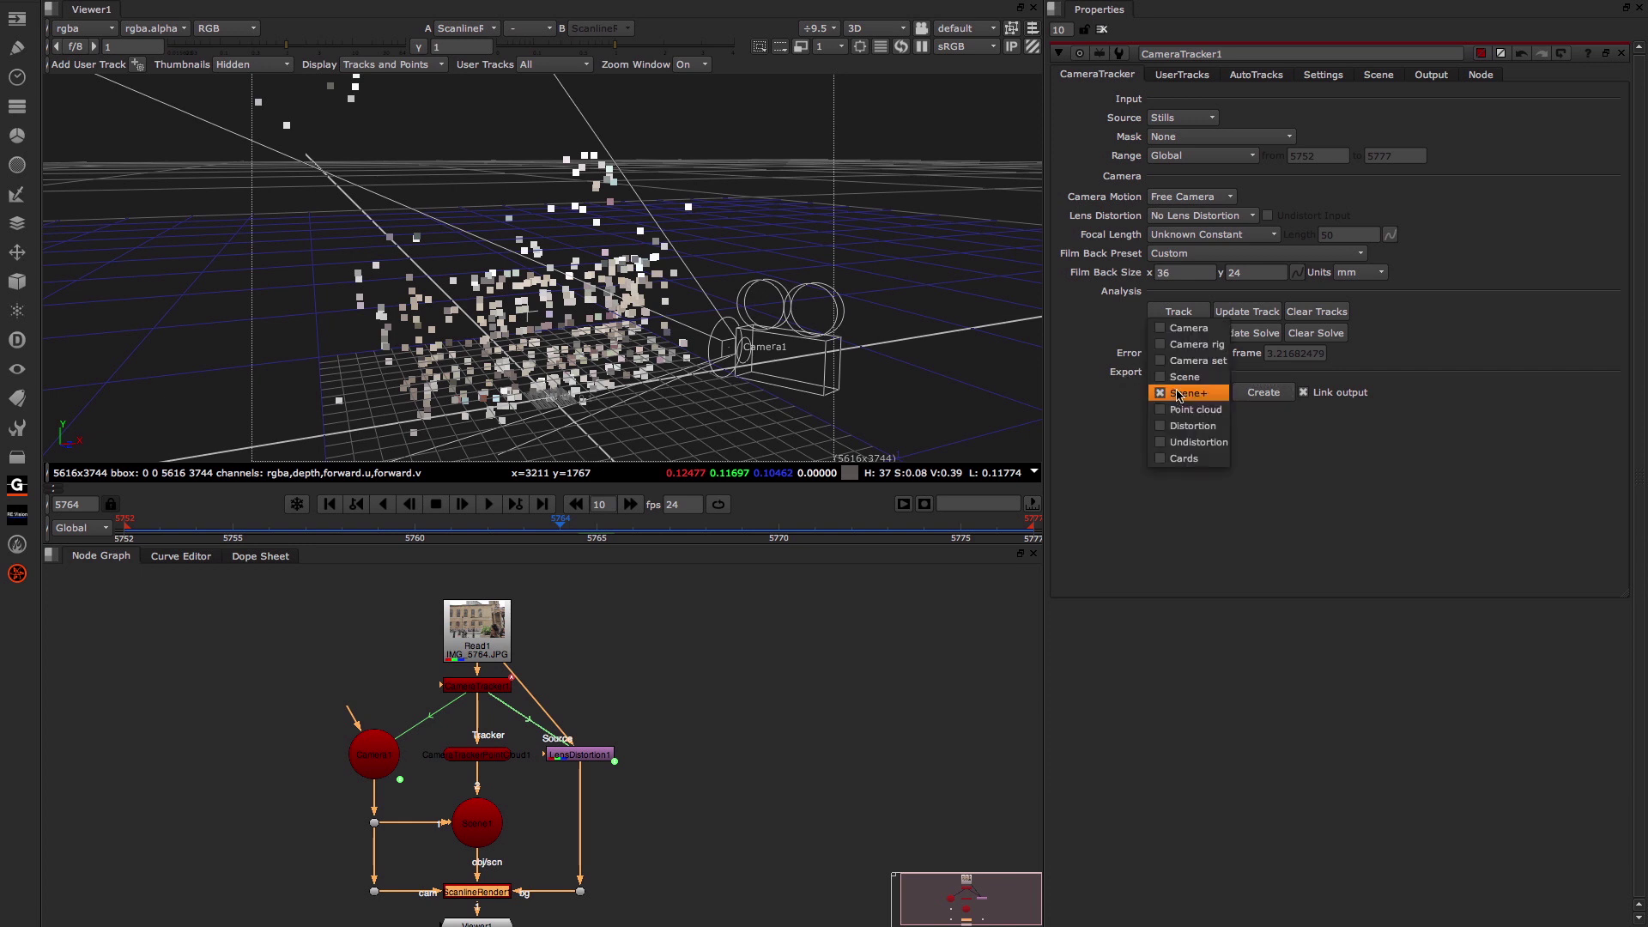
{"action": "left_click", "coordinate": [1185, 458]}
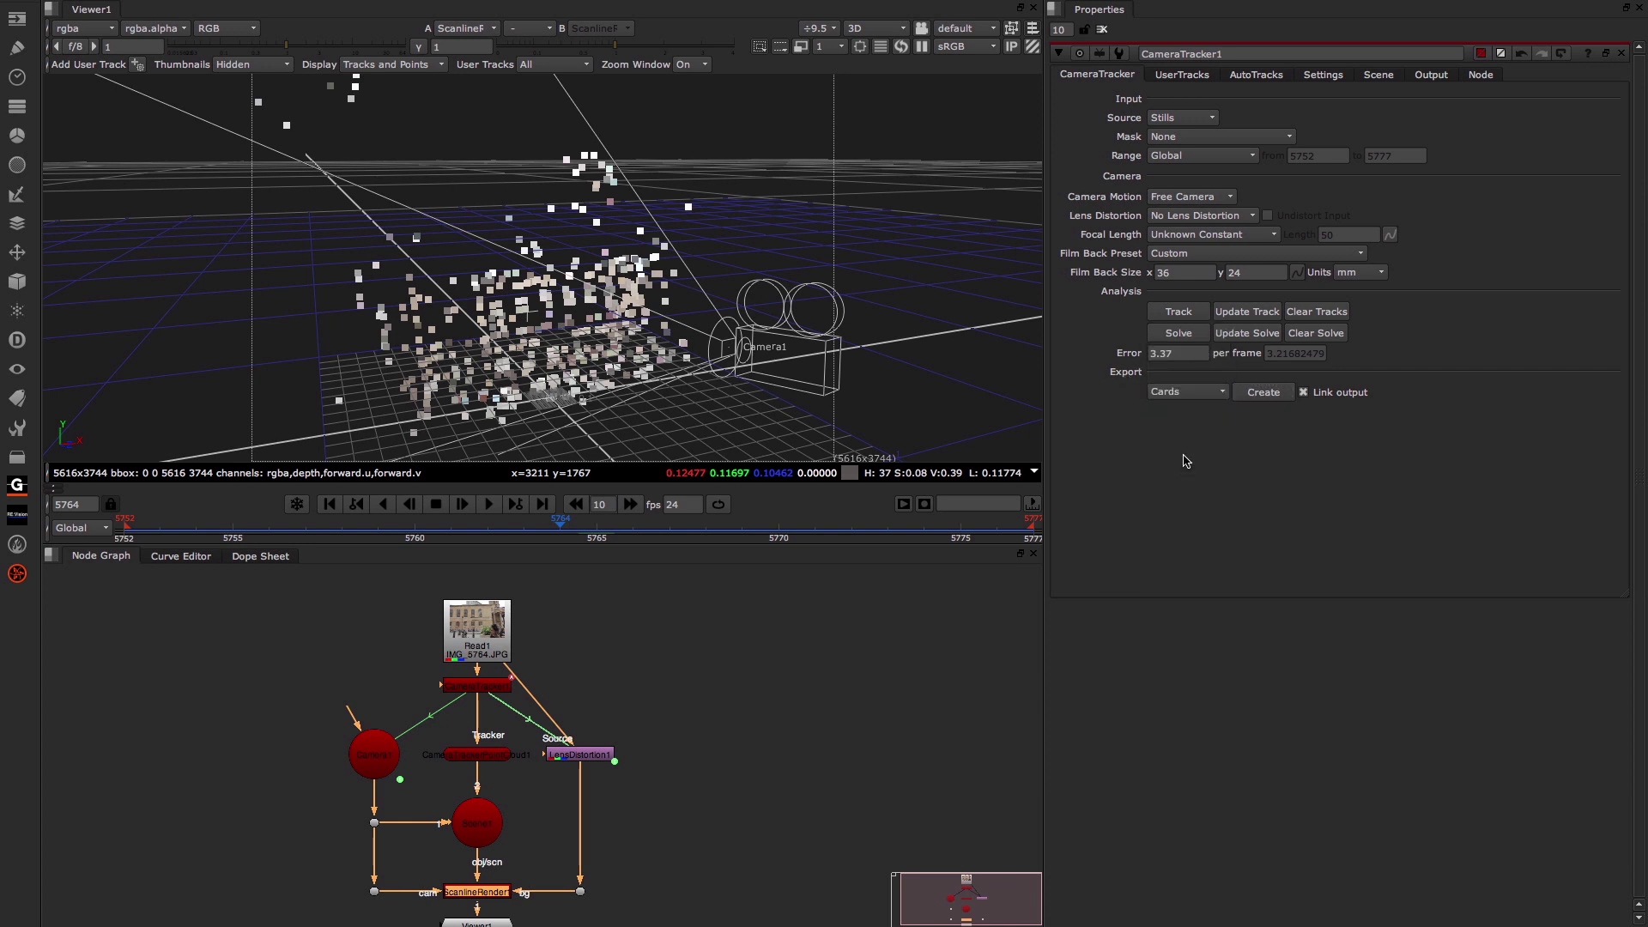
{"action": "left_click", "coordinate": [1274, 395]}
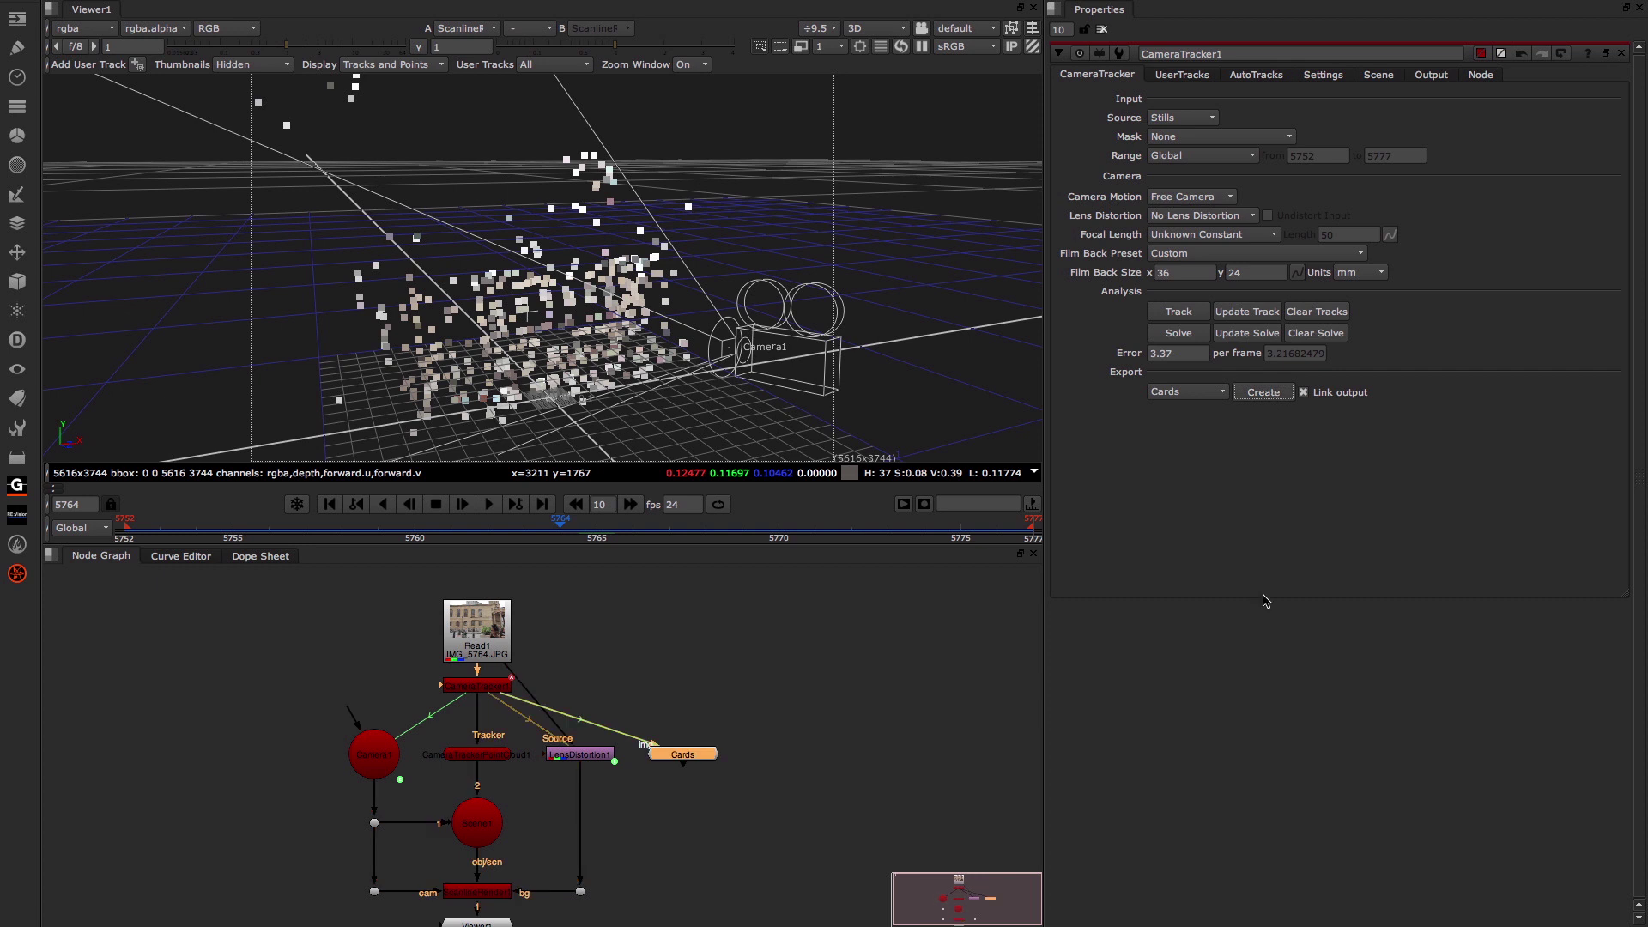
View the Cards node's output and tumble the 3D view around the image cards
{"action": "left_click_drag", "start_coordinate": [634, 790], "coordinate": [754, 730]}
{"action": "key", "text": "1"}
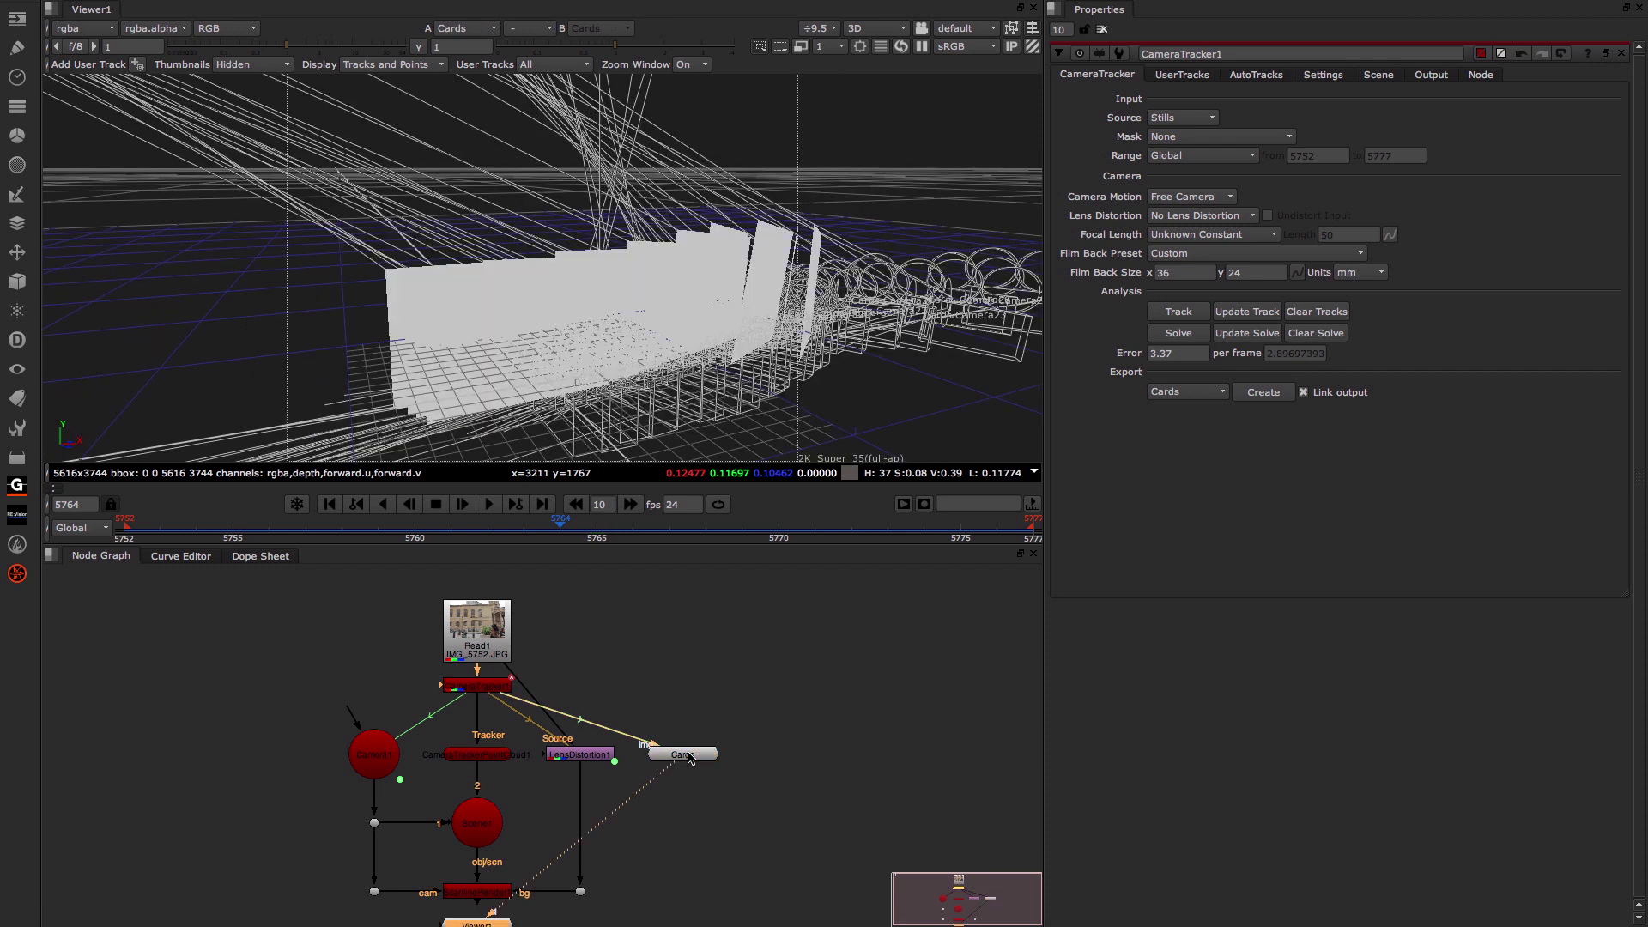
{"action": "left_click_drag", "start_coordinate": [732, 336], "coordinate": [555, 316], "text": "ctrl"}
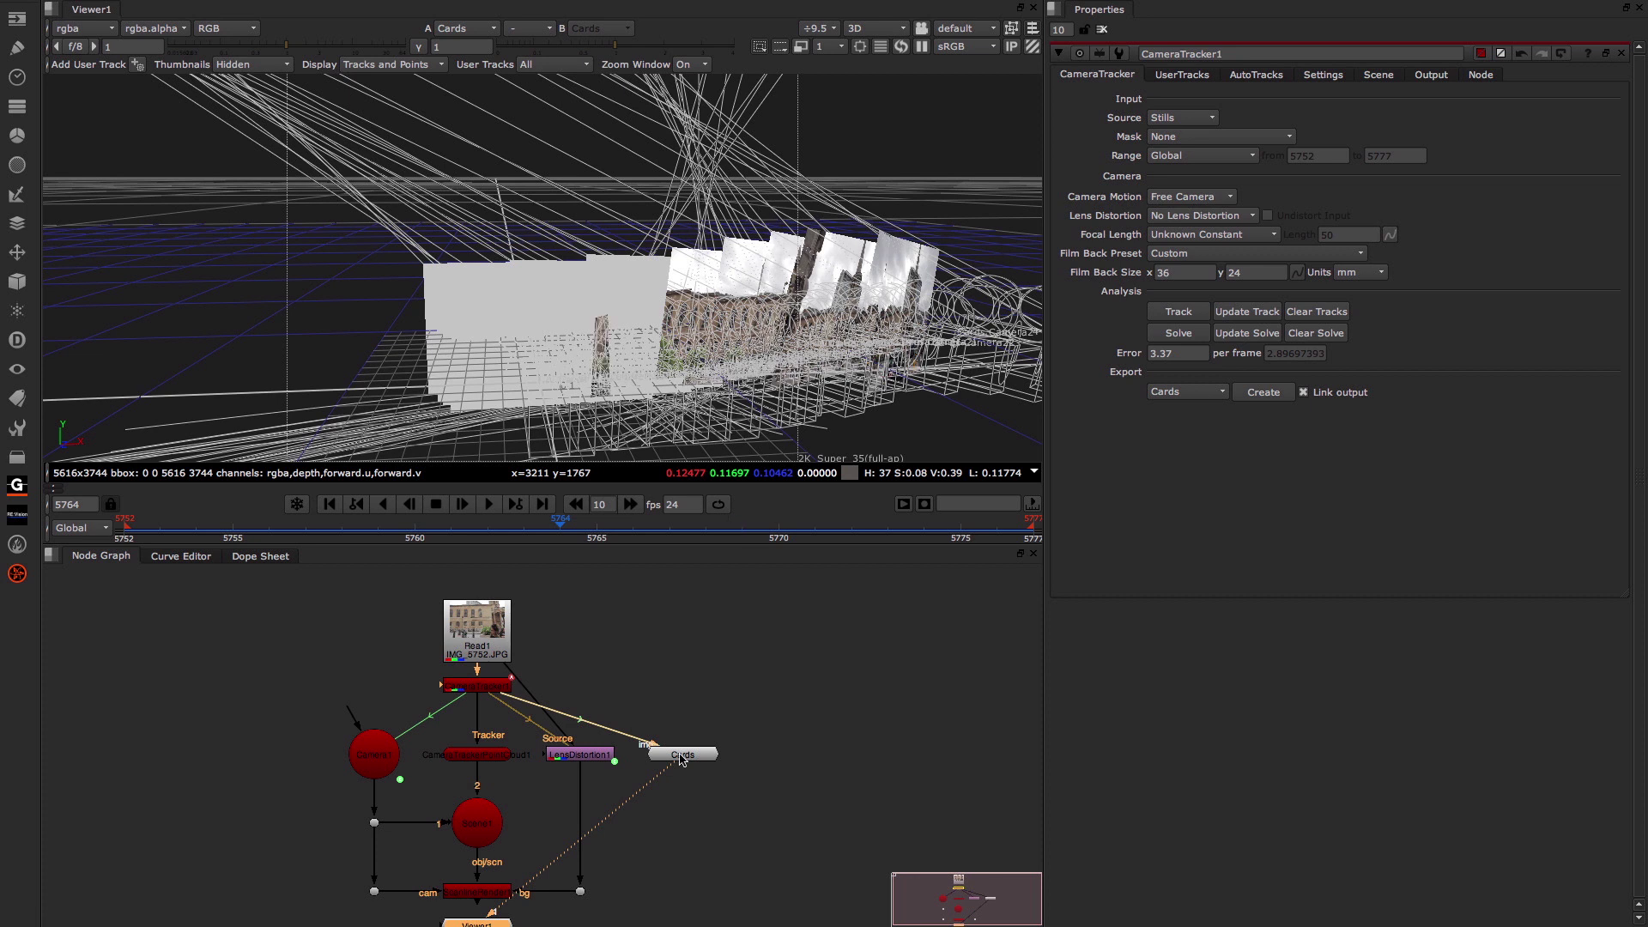
{"action": "left_click", "coordinate": [824, 748]}
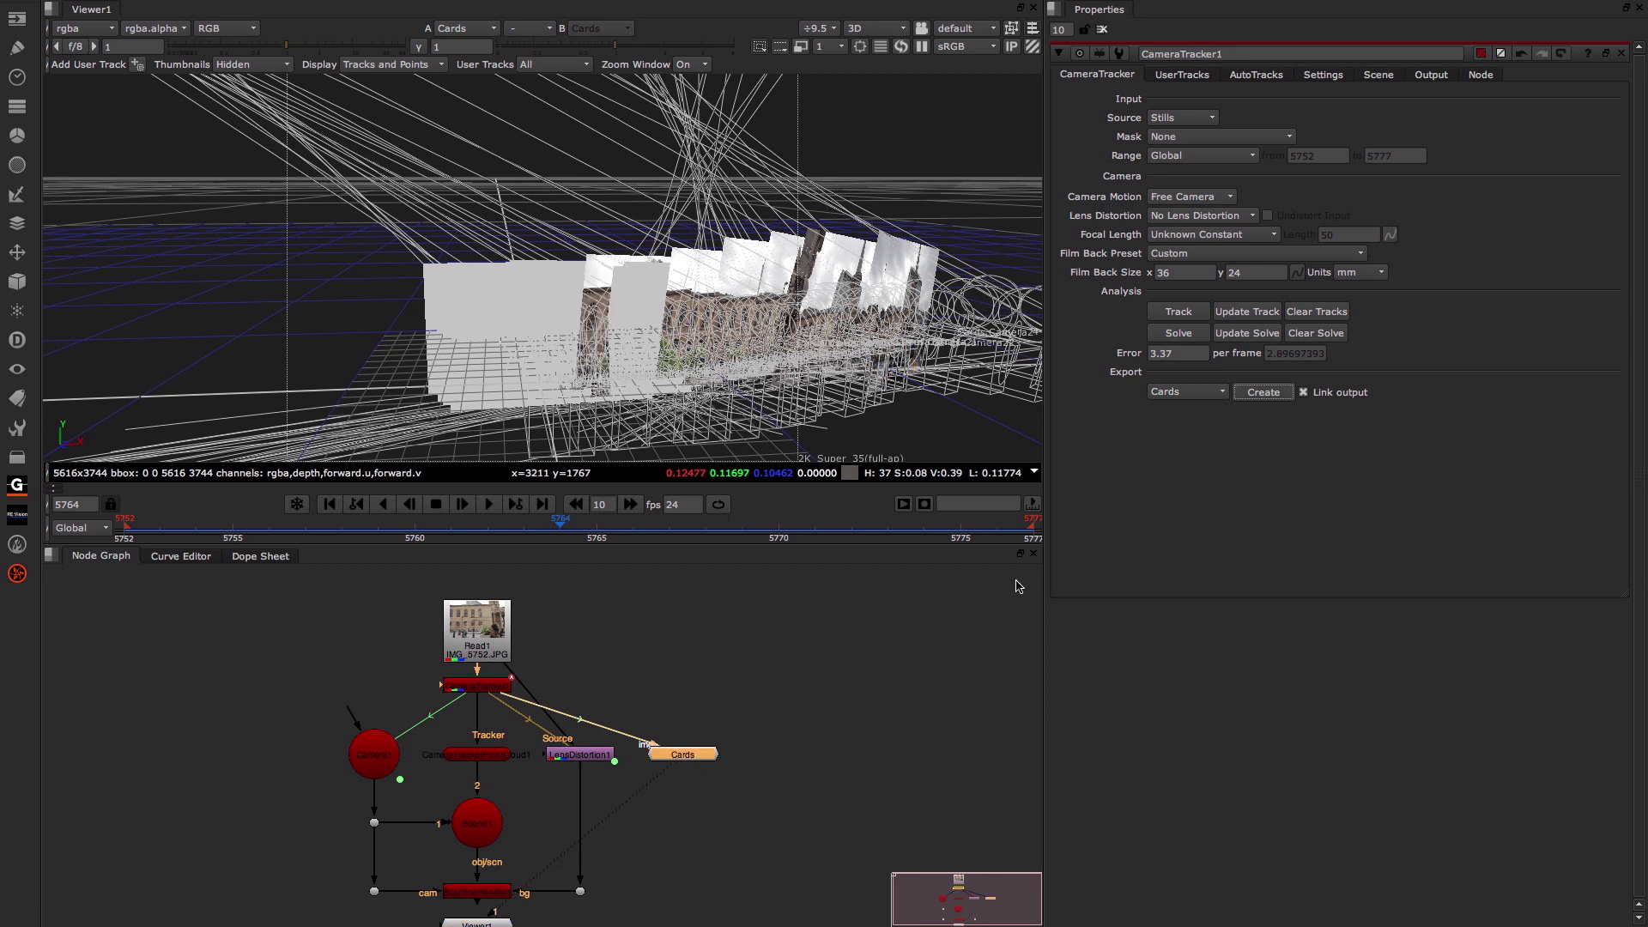
Open the Cards group's properties and its internal graph in a tab, then return to the main Node Graph
{"action": "double_click", "coordinate": [689, 755]}
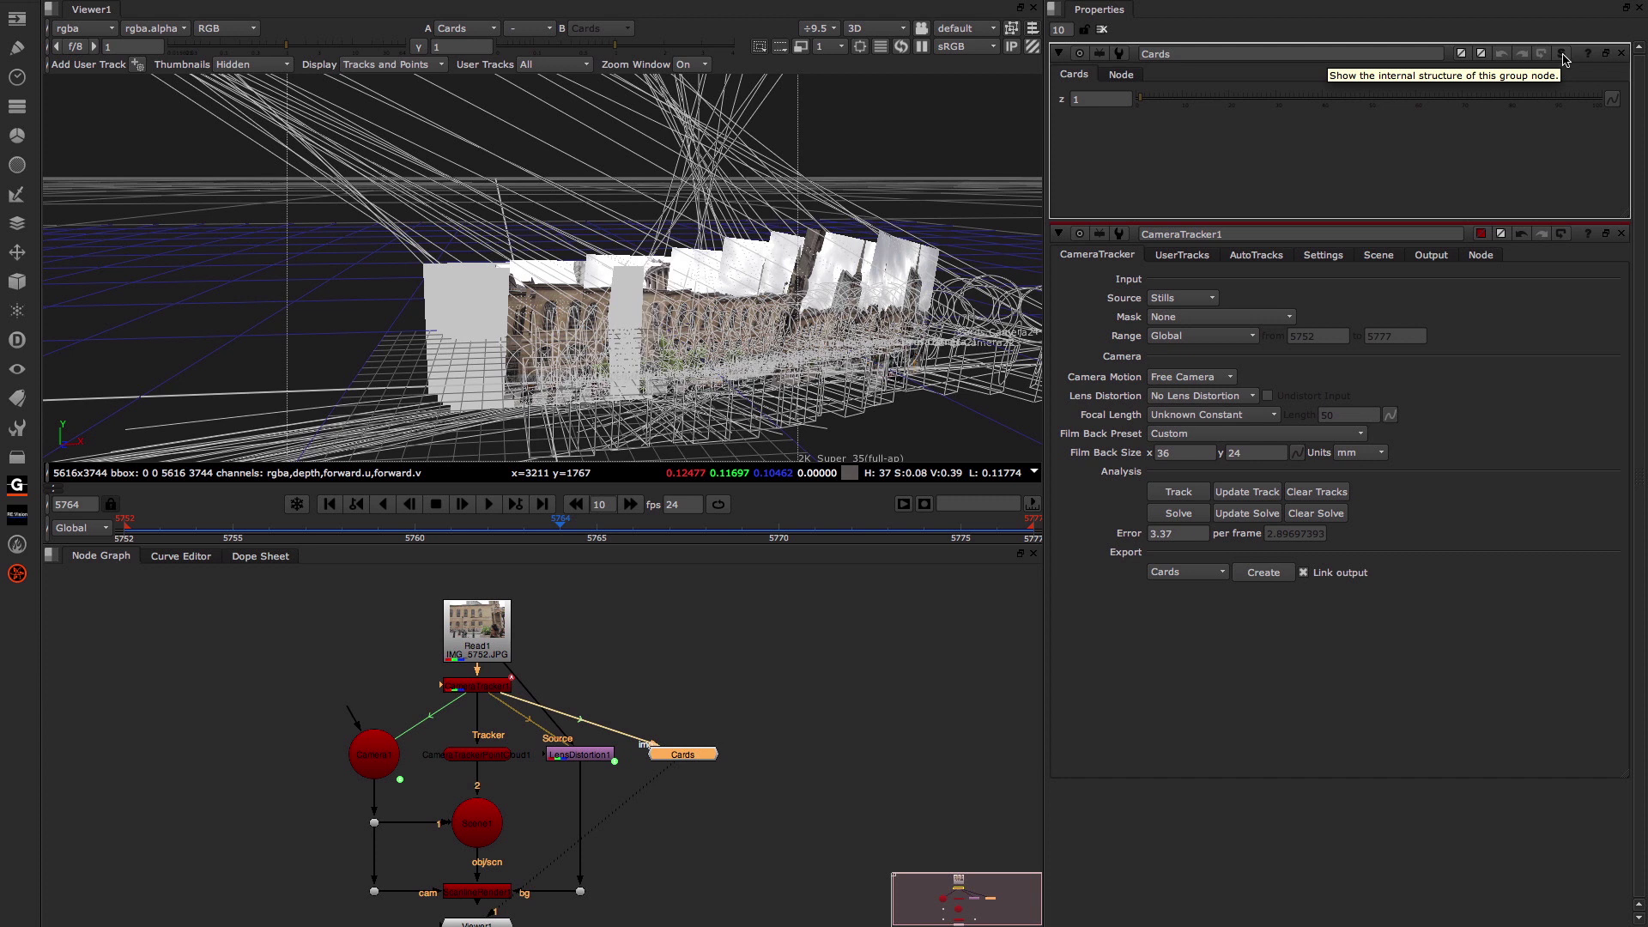
{"action": "left_click", "coordinate": [1563, 55]}
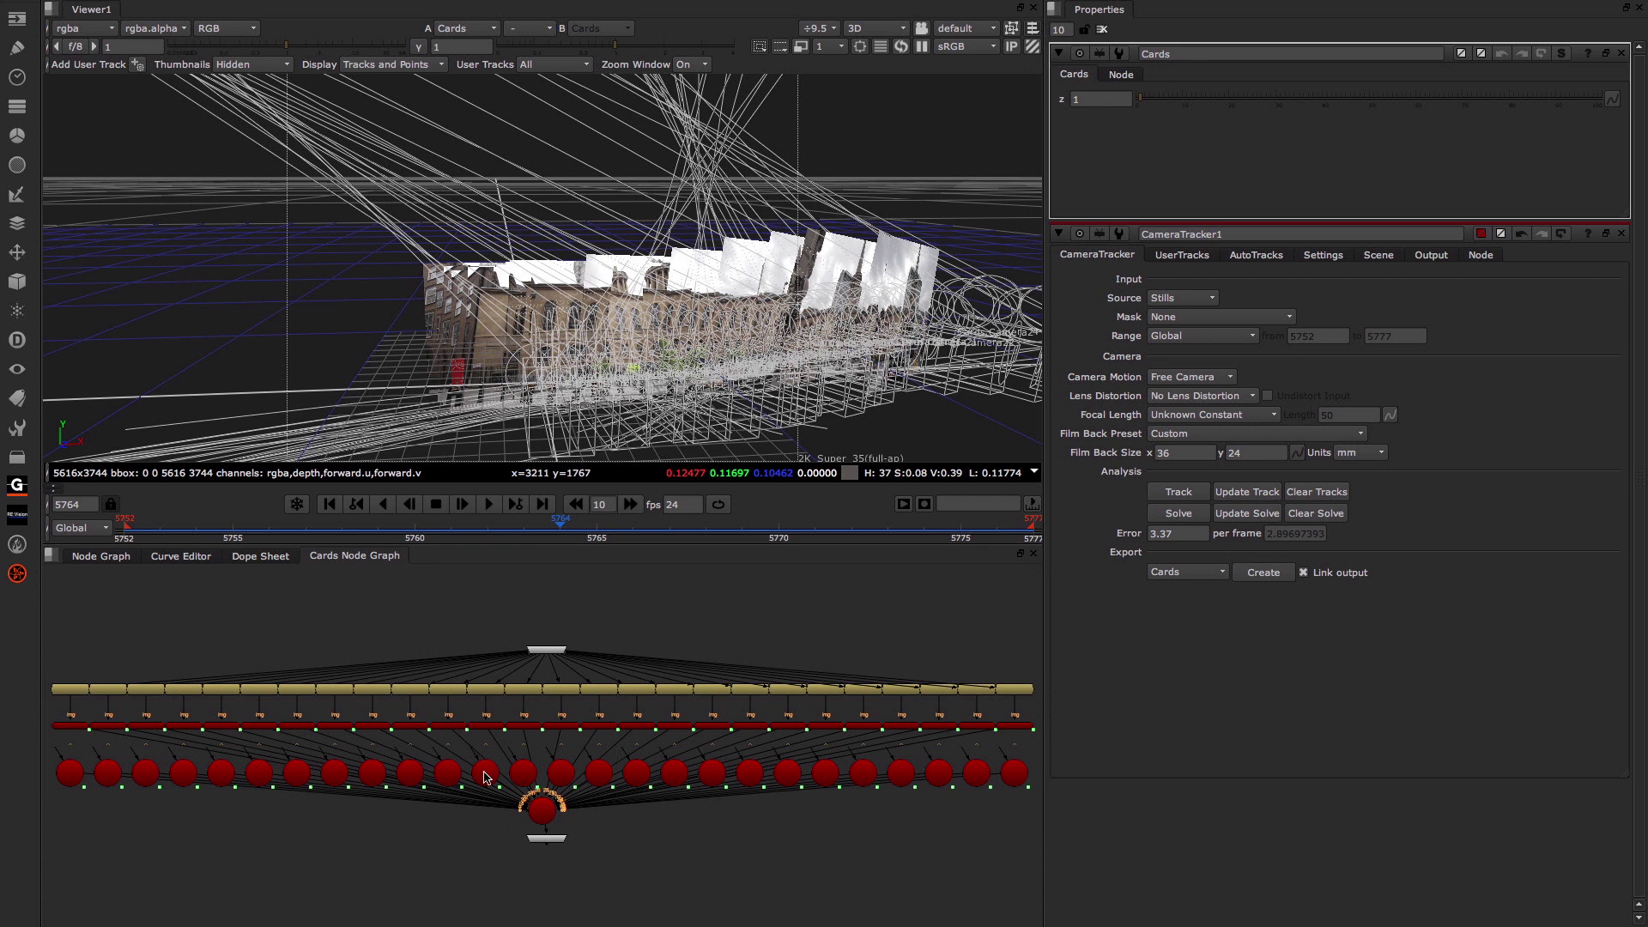
{"action": "left_click", "coordinate": [100, 559]}
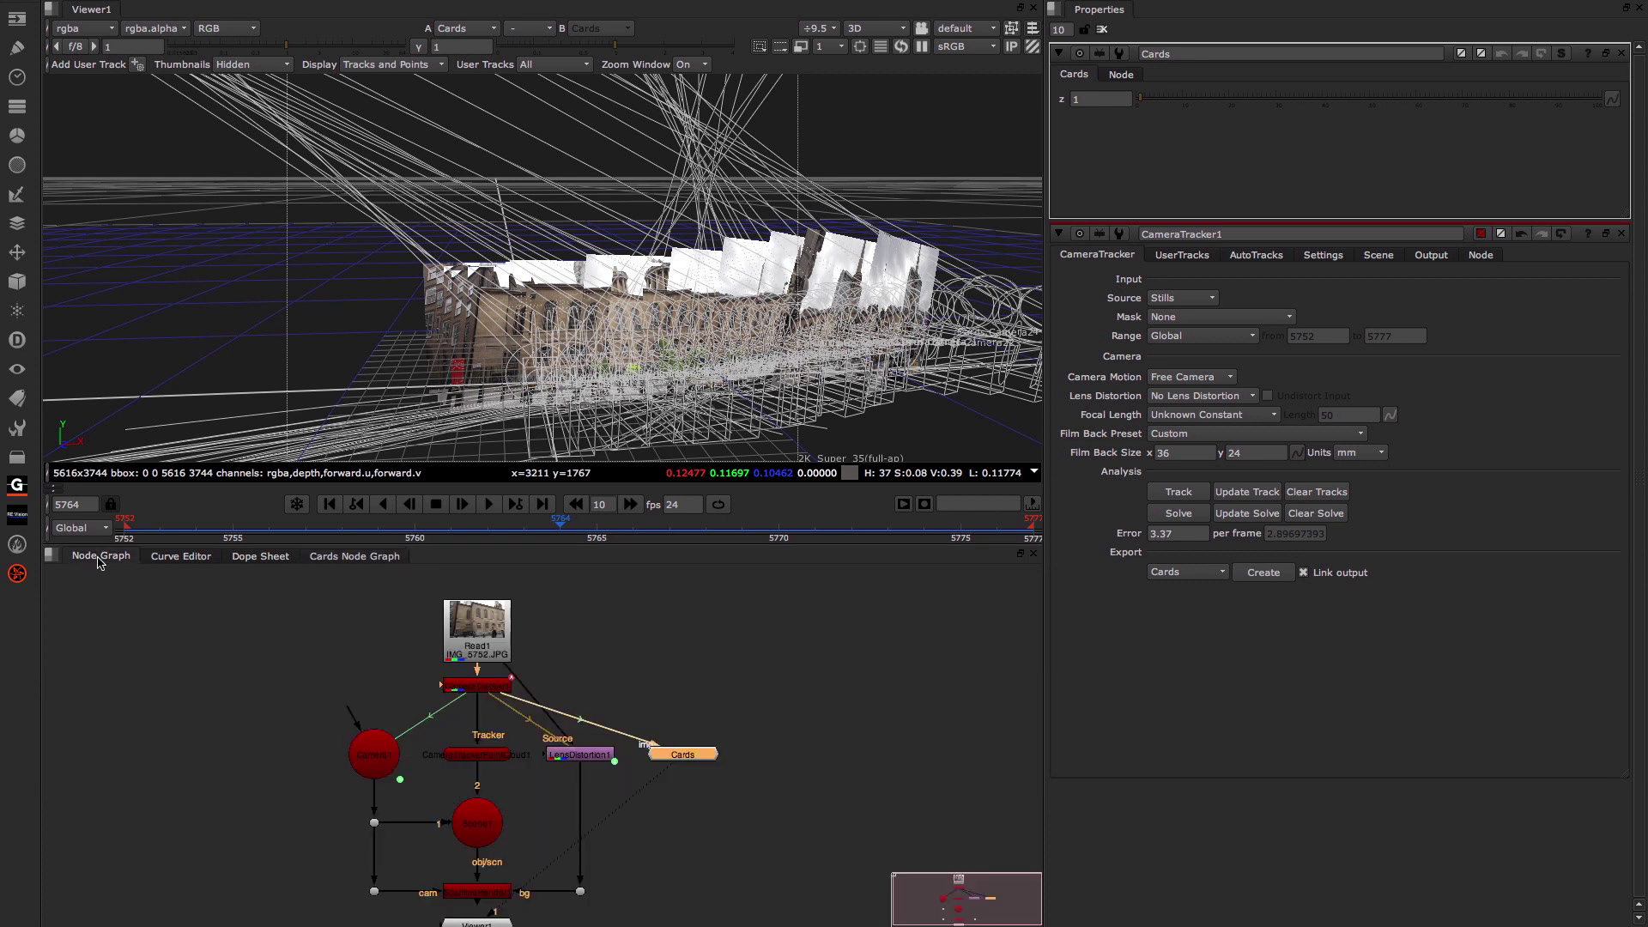
View the ScanlineRender output in 3D, play through the stills, and scrub back to frame 5752
{"action": "left_click", "coordinate": [473, 896]}
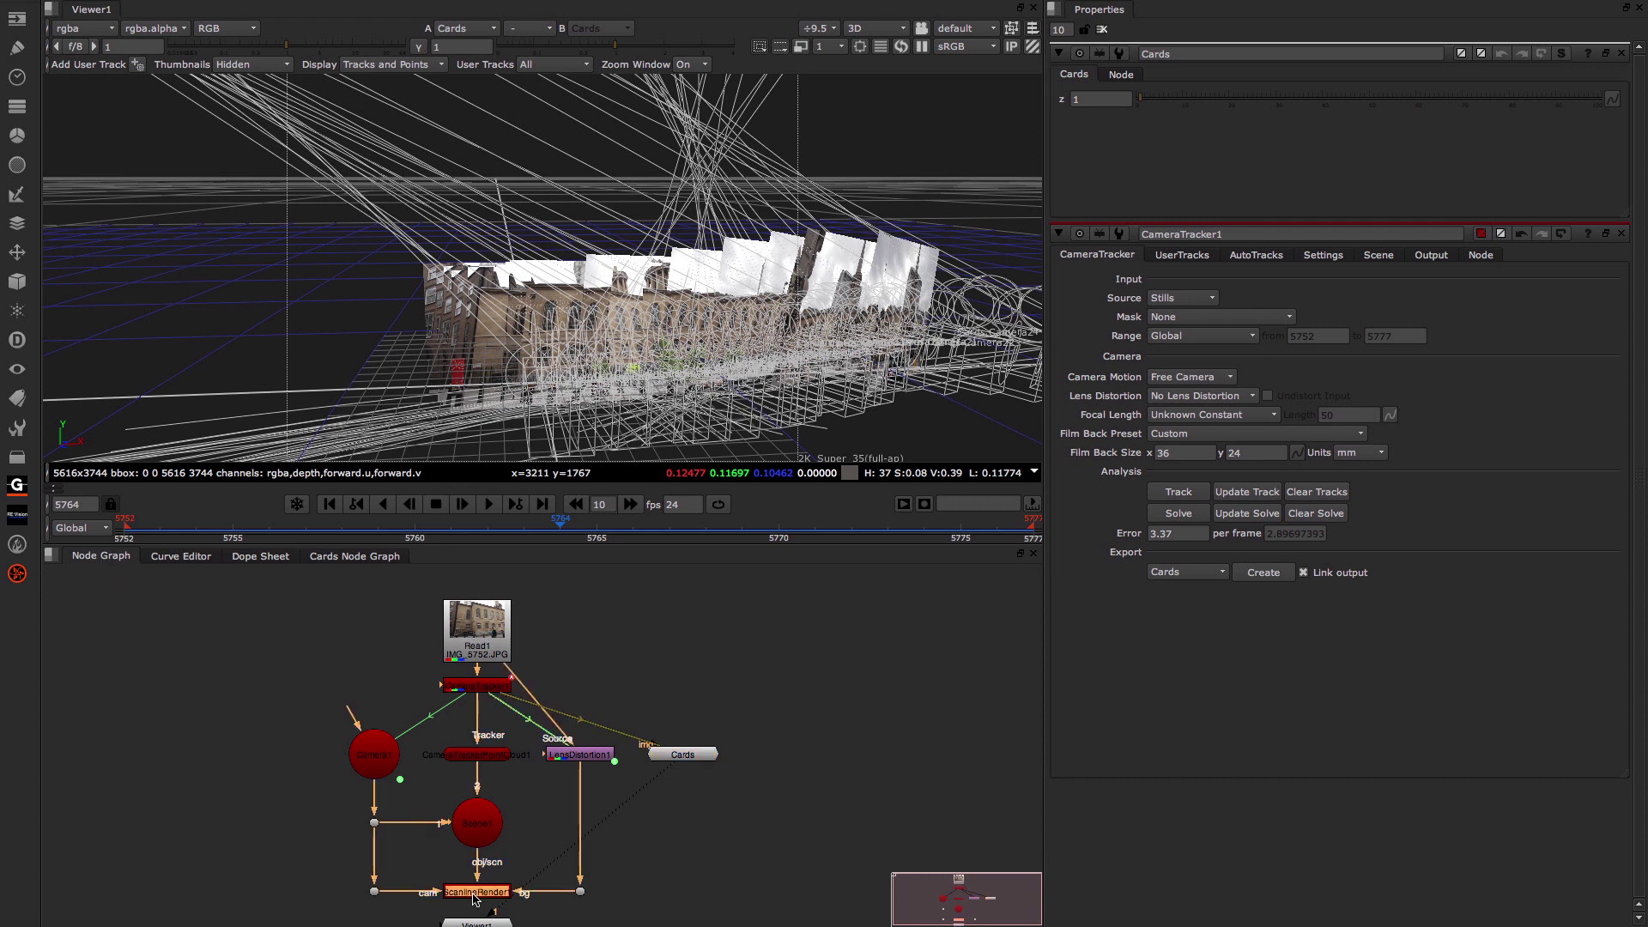
{"action": "key", "text": "1"}
{"action": "left_click_drag", "start_coordinate": [540, 378], "coordinate": [611, 380], "text": "ctrl"}
{"action": "left_click", "coordinate": [490, 503]}
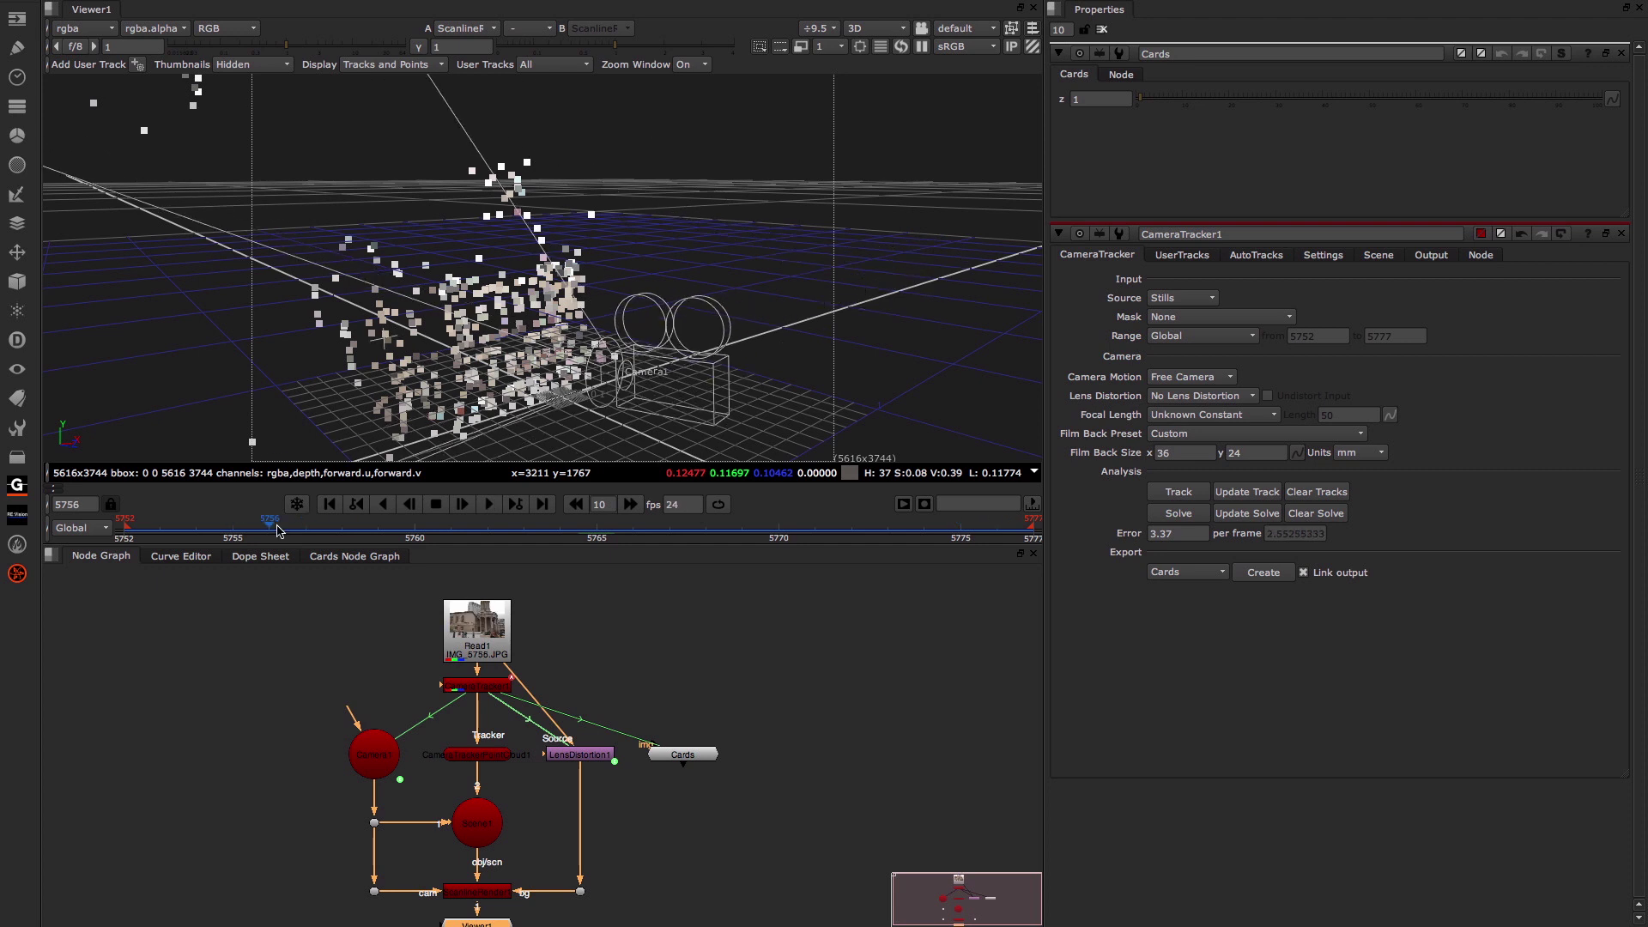
{"action": "left_click", "coordinate": [436, 503]}
{"action": "left_click_drag", "start_coordinate": [423, 530], "coordinate": [125, 533]}
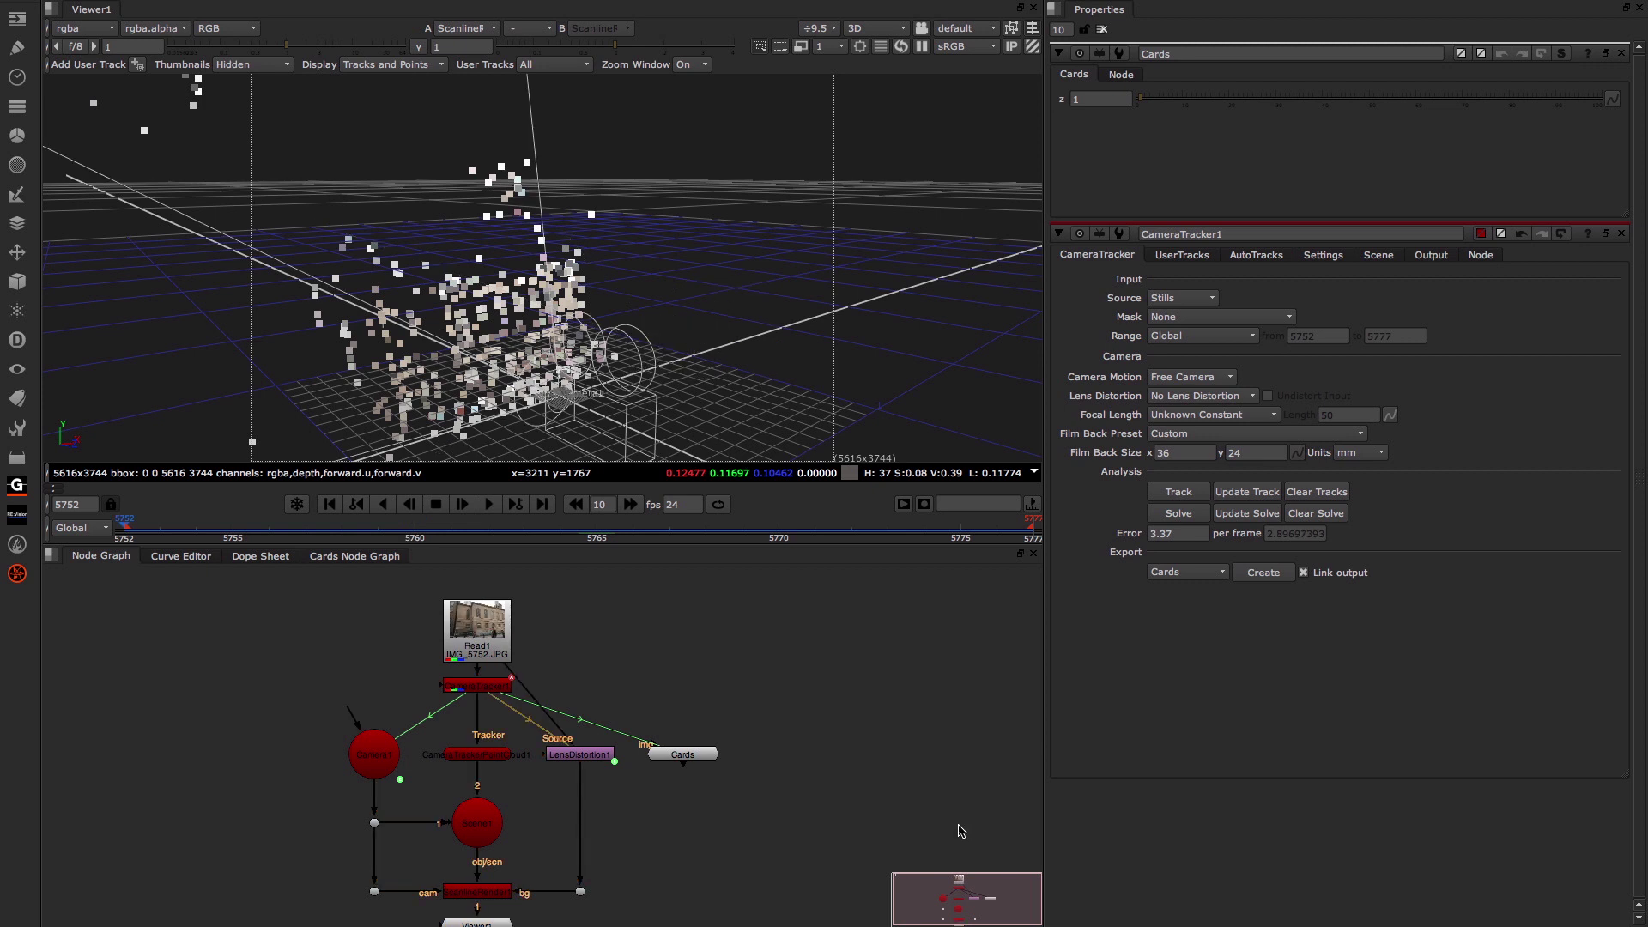